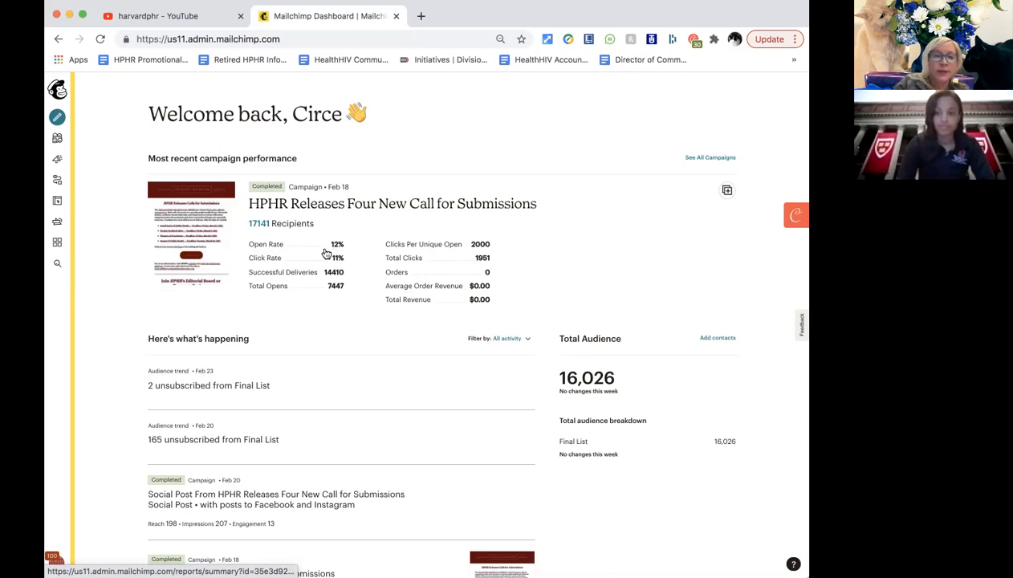
Look over the latest campaign's performance report, then go back to the dashboard.
{"action": "left_click", "coordinate": [183, 237]}
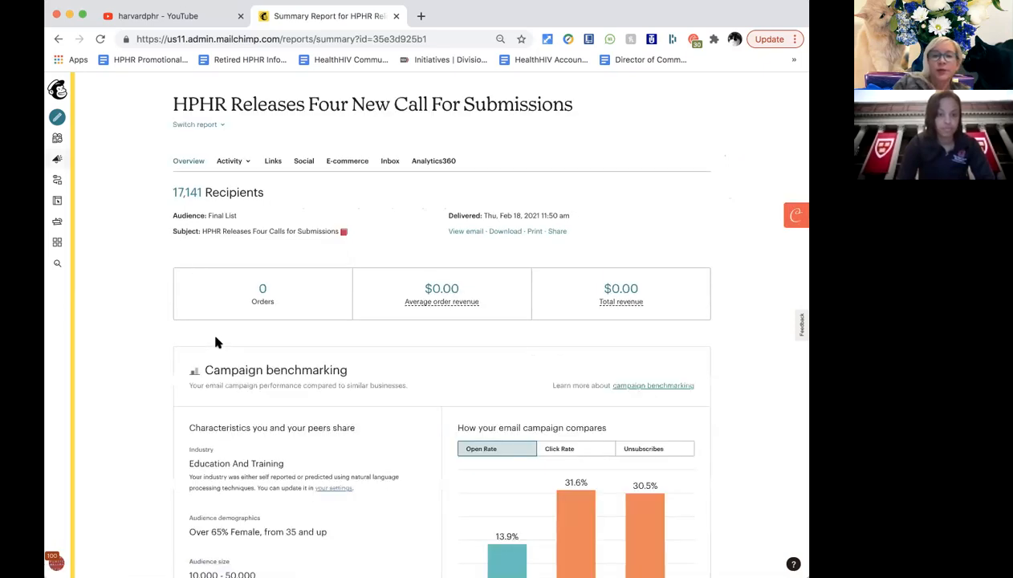
{"action": "scroll", "coordinate": [215, 342], "scroll_direction": "down", "scroll_amount": 8}
{"action": "scroll", "coordinate": [215, 343], "scroll_direction": "down", "scroll_amount": 5}
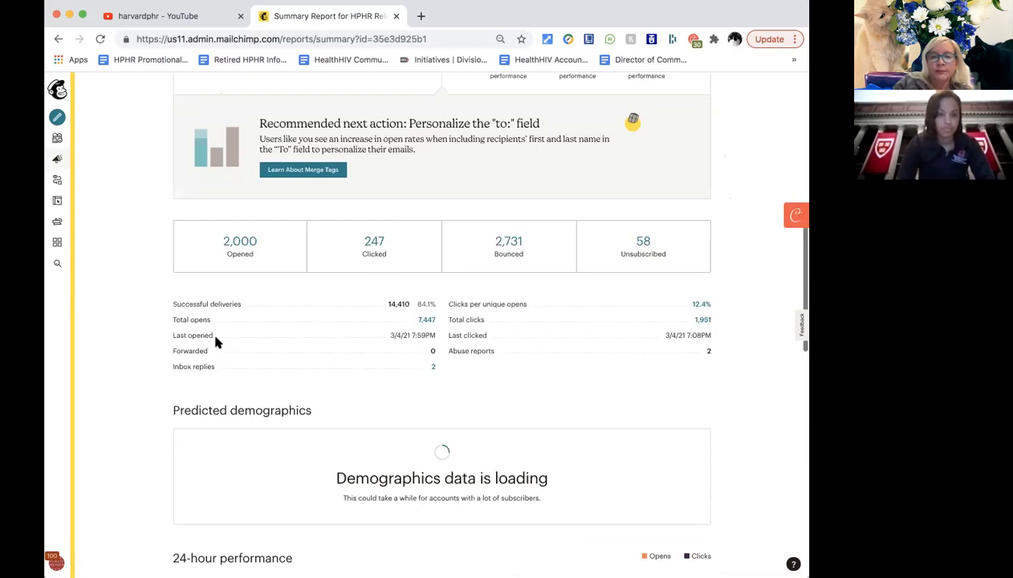
{"action": "scroll", "coordinate": [216, 343], "scroll_direction": "up", "scroll_amount": 2}
{"action": "scroll", "coordinate": [215, 343], "scroll_direction": "up", "scroll_amount": 12}
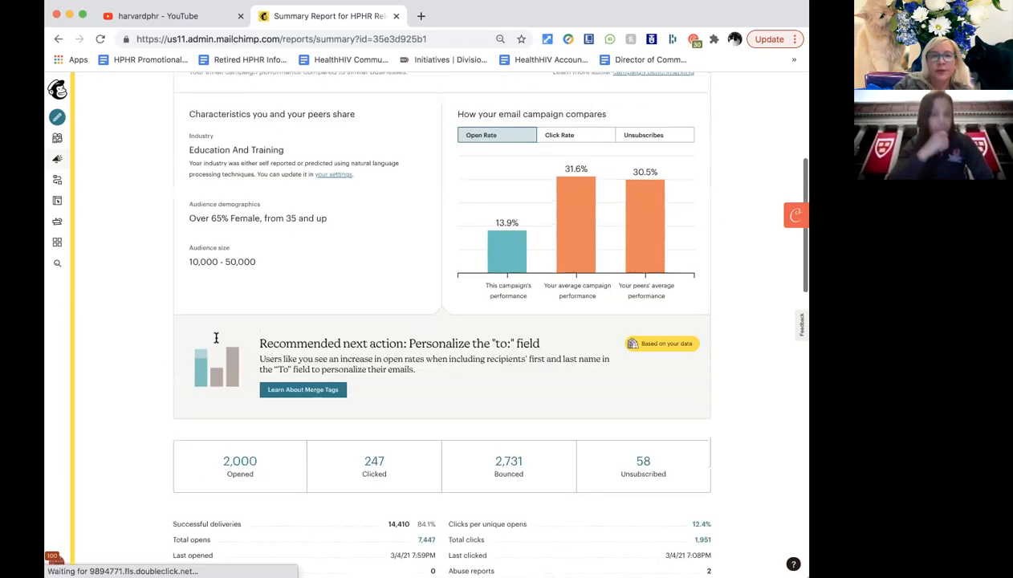
{"action": "left_click", "coordinate": [58, 37]}
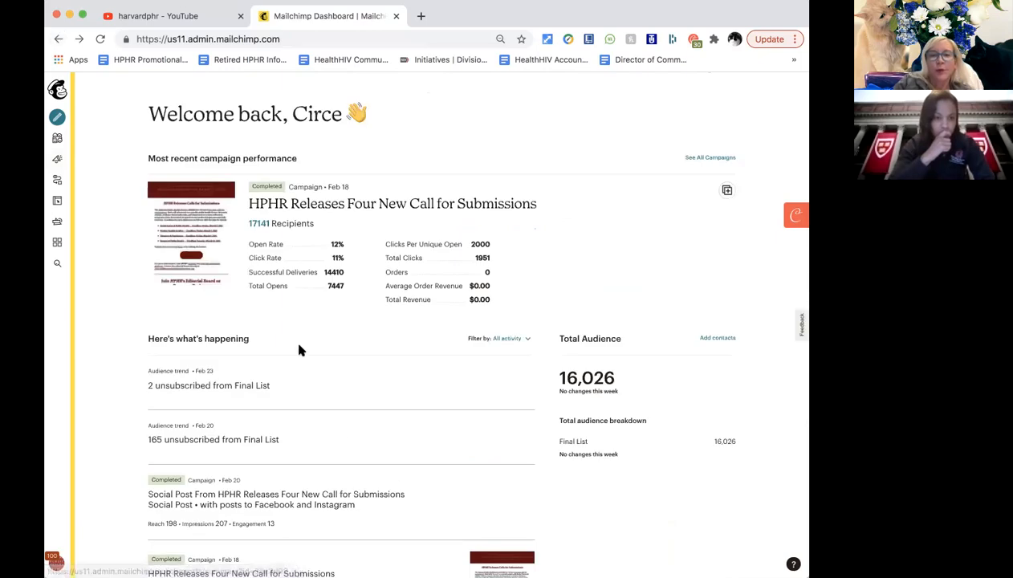
{"action": "scroll", "coordinate": [341, 442], "scroll_direction": "down", "scroll_amount": 3}
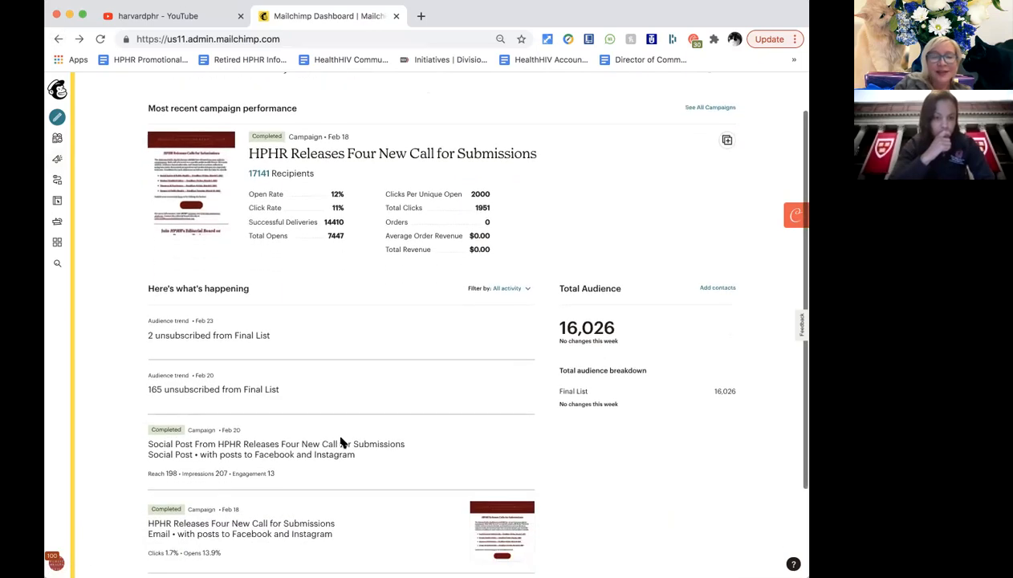
{"action": "scroll", "coordinate": [341, 442], "scroll_direction": "down", "scroll_amount": 1}
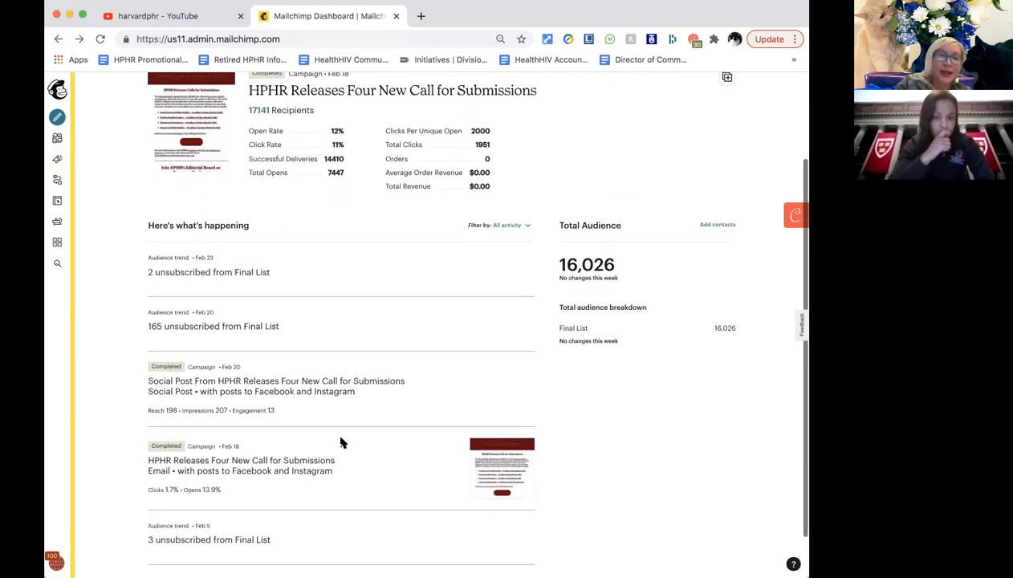
{"action": "scroll", "coordinate": [343, 444], "scroll_direction": "down", "scroll_amount": 2}
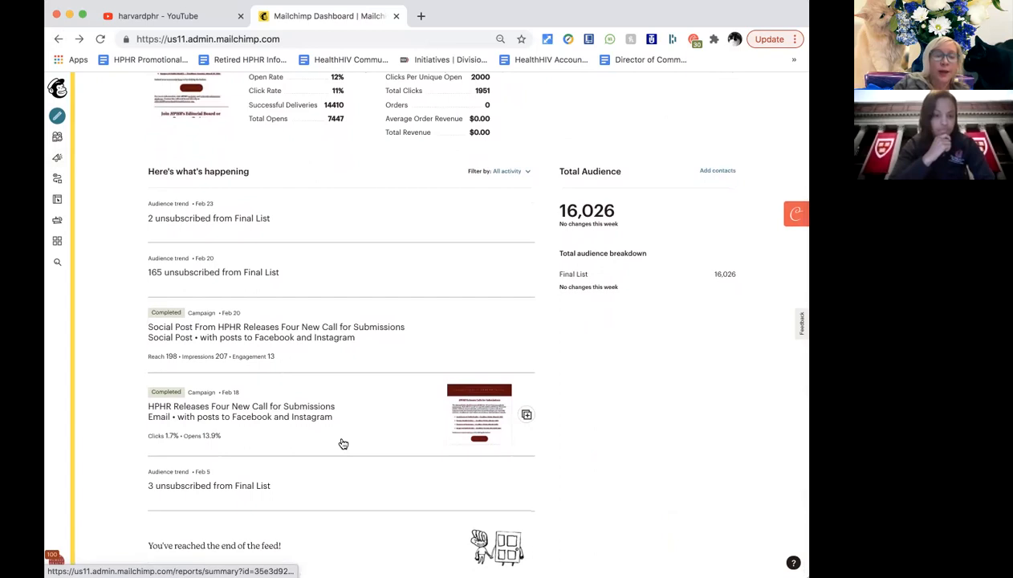
{"action": "scroll", "coordinate": [343, 444], "scroll_direction": "up", "scroll_amount": 2}
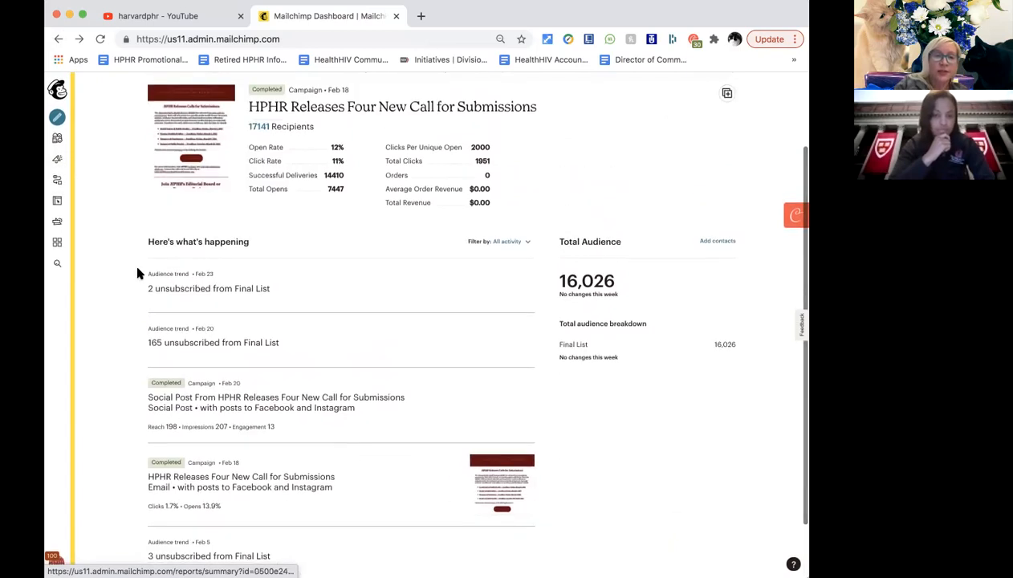
In the campaigns list, show the actions menu for the sent call-for-submissions campaign.
{"action": "left_click", "coordinate": [58, 161]}
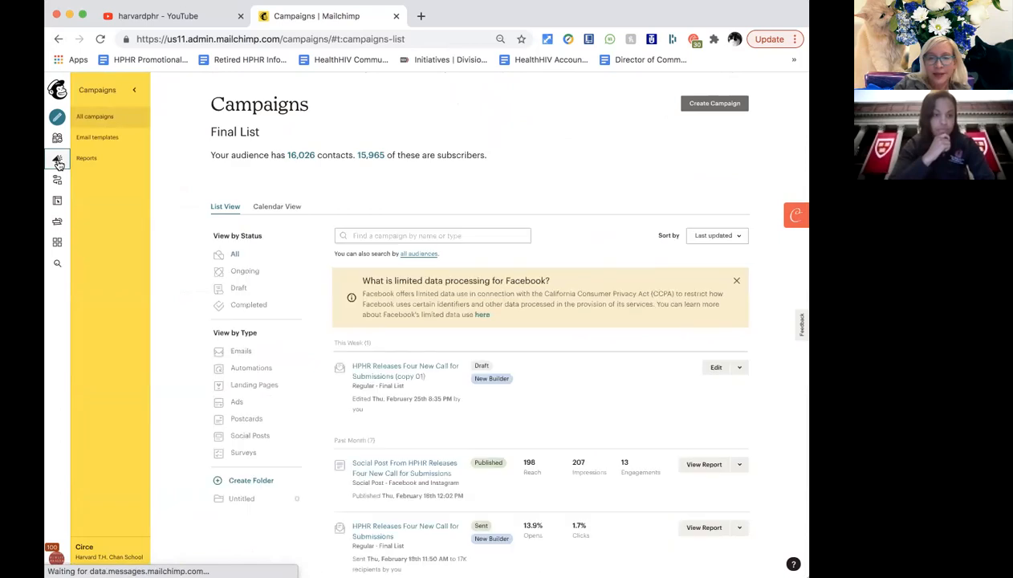
{"action": "scroll", "coordinate": [200, 375], "scroll_direction": "down", "scroll_amount": 3}
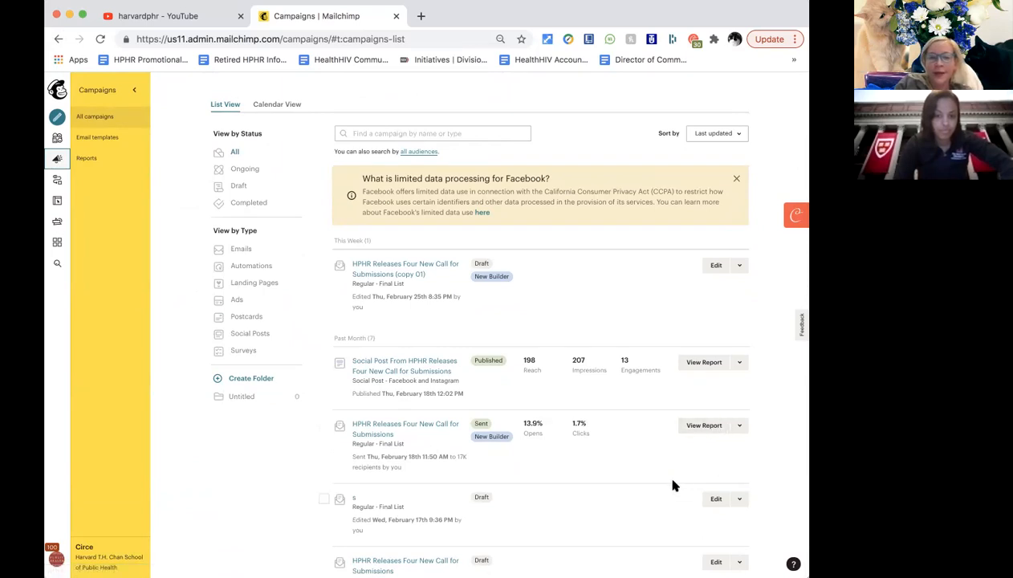
{"action": "scroll", "coordinate": [661, 469], "scroll_direction": "down", "scroll_amount": 3}
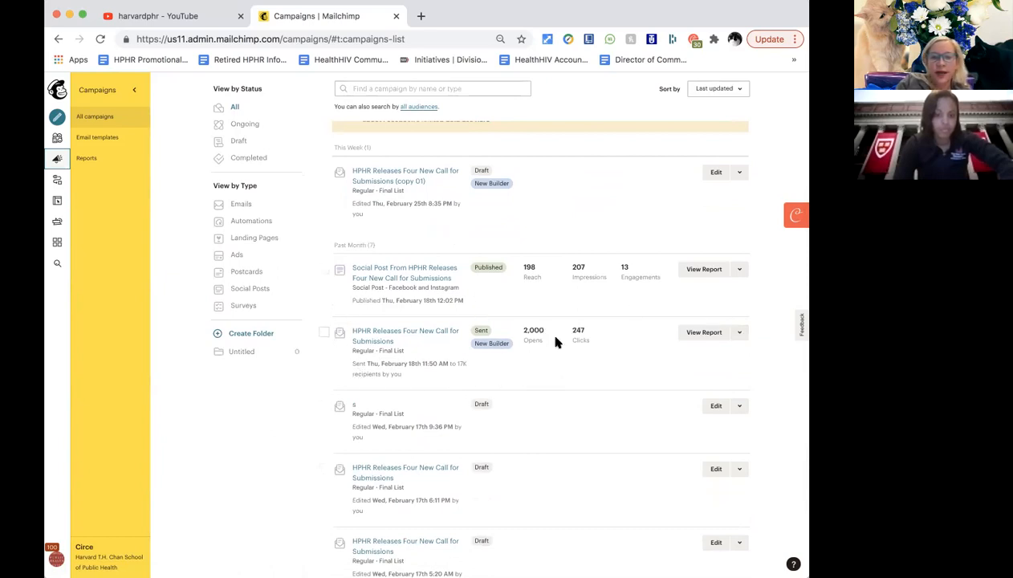
{"action": "left_click", "coordinate": [740, 333]}
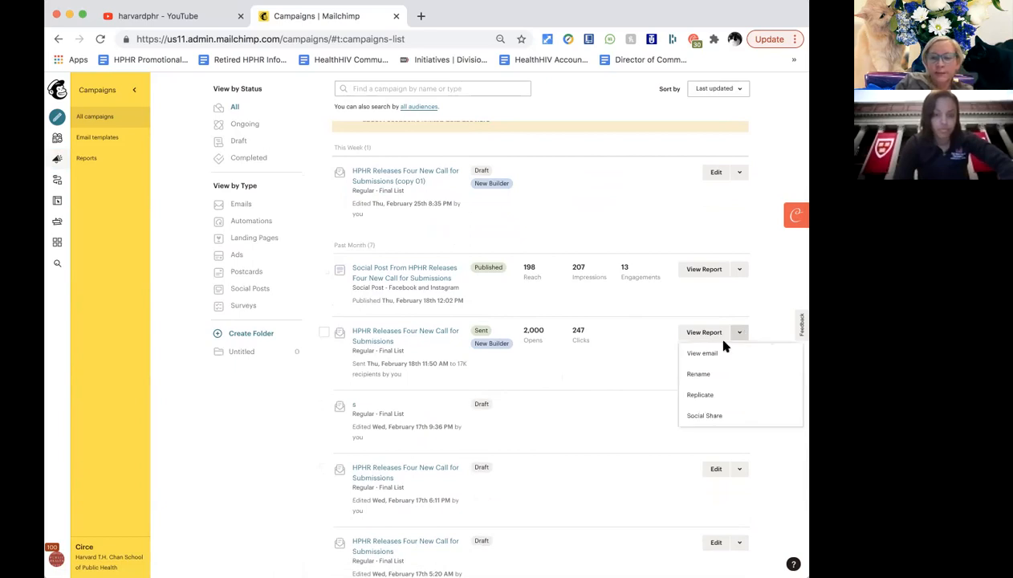
Replicate the sent call-for-submissions campaign as draft 'copy 02' for the Final List.
{"action": "left_click", "coordinate": [711, 399]}
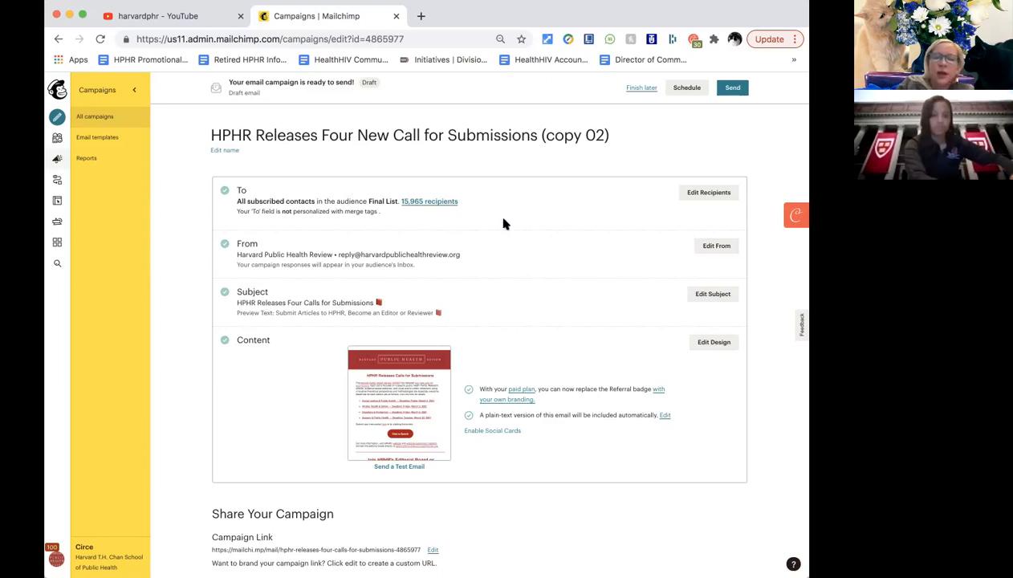
{"action": "scroll", "coordinate": [579, 247], "scroll_direction": "down", "scroll_amount": 1}
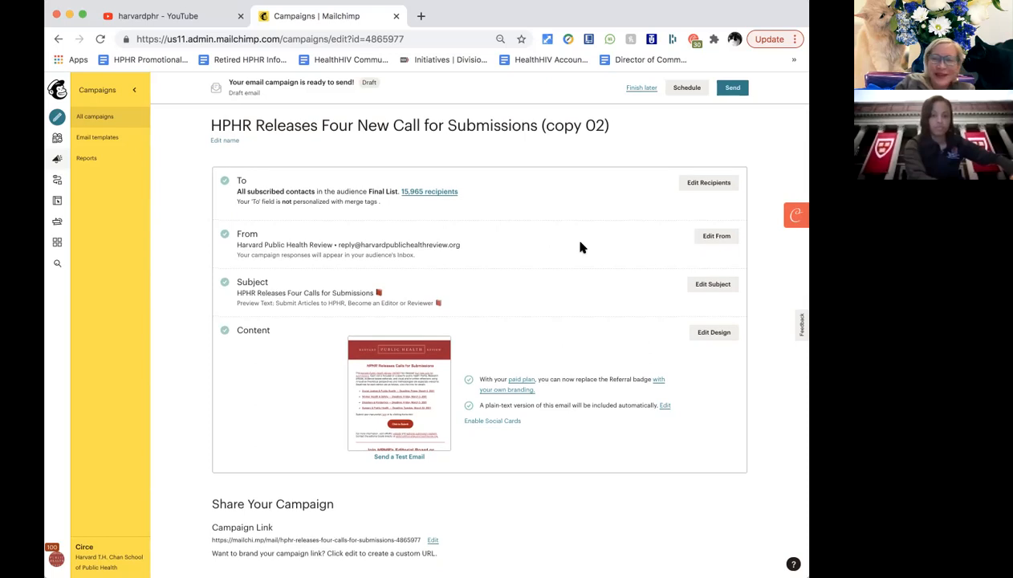
{"action": "scroll", "coordinate": [583, 247], "scroll_direction": "up", "scroll_amount": 1}
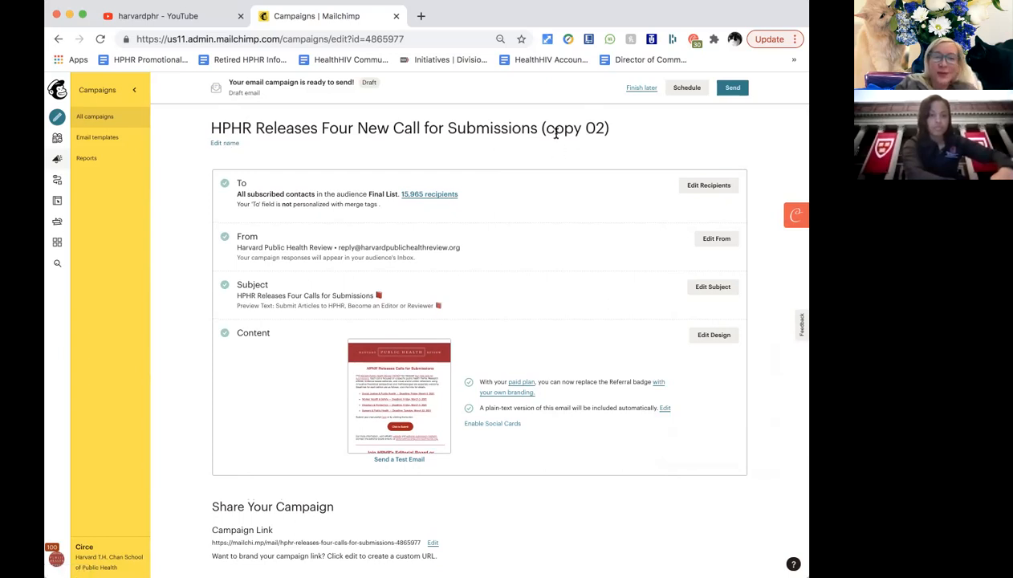
Change the copied draft's name to 'HPHR Releases Volume on COVID-19' and save it.
{"action": "left_click", "coordinate": [229, 144]}
{"action": "left_click", "coordinate": [398, 128]}
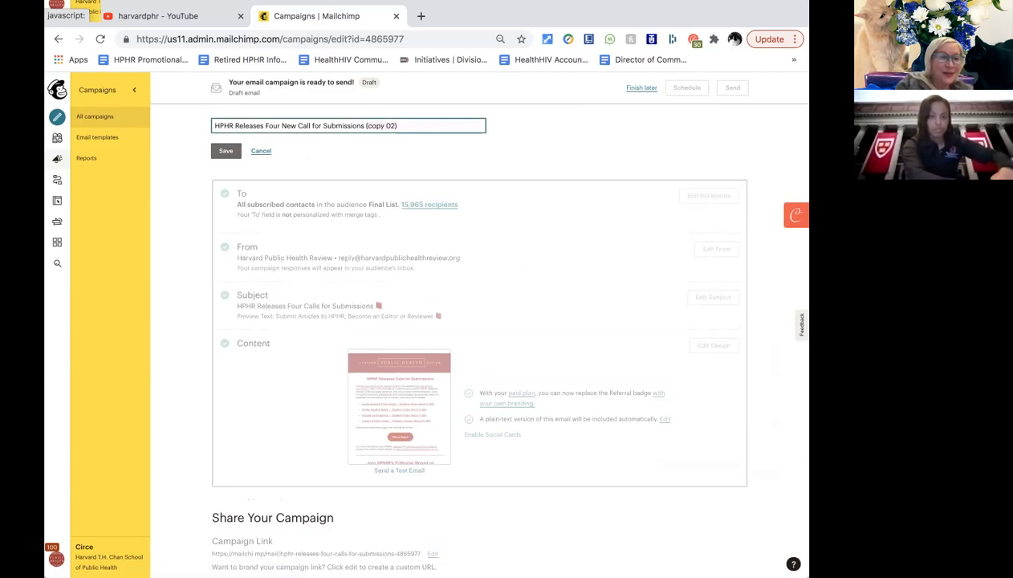
{"action": "key", "text": "BackSpace"}
{"action": "key", "text": "BackSpace"}
{"action": "key", "text": "BackSpace"}
{"action": "key", "text": "BackSpace"}
{"action": "key", "text": "BackSpace"}
{"action": "key", "text": "BackSpace"}
{"action": "key", "text": "BackSpace"}
{"action": "key", "text": "BackSpace"}
{"action": "key", "text": "BackSpace"}
{"action": "key", "text": "BackSpace"}
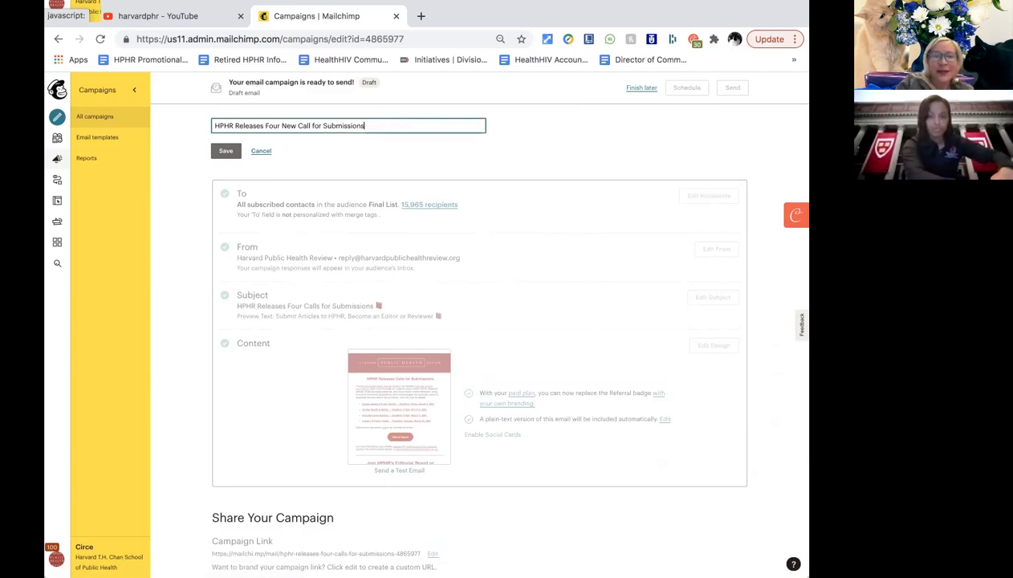
{"action": "key", "text": "BackSpace"}
{"action": "key", "text": "BackSpace"}
{"action": "key", "text": "BackSpace"}
{"action": "key", "text": "BackSpace"}
{"action": "key", "text": "BackSpace"}
{"action": "key", "text": "BackSpace"}
{"action": "key", "text": "BackSpace"}
{"action": "key", "text": "BackSpace"}
{"action": "key", "text": "BackSpace"}
{"action": "key", "text": "BackSpace"}
{"action": "key", "text": "BackSpace"}
{"action": "key", "text": "BackSpace"}
{"action": "key", "text": "BackSpace"}
{"action": "key", "text": "BackSpace"}
{"action": "key", "text": "BackSpace"}
{"action": "key", "text": "BackSpace"}
{"action": "key", "text": "BackSpace"}
{"action": "key", "text": "BackSpace"}
{"action": "key", "text": "BackSpace"}
{"action": "key", "text": "BackSpace"}
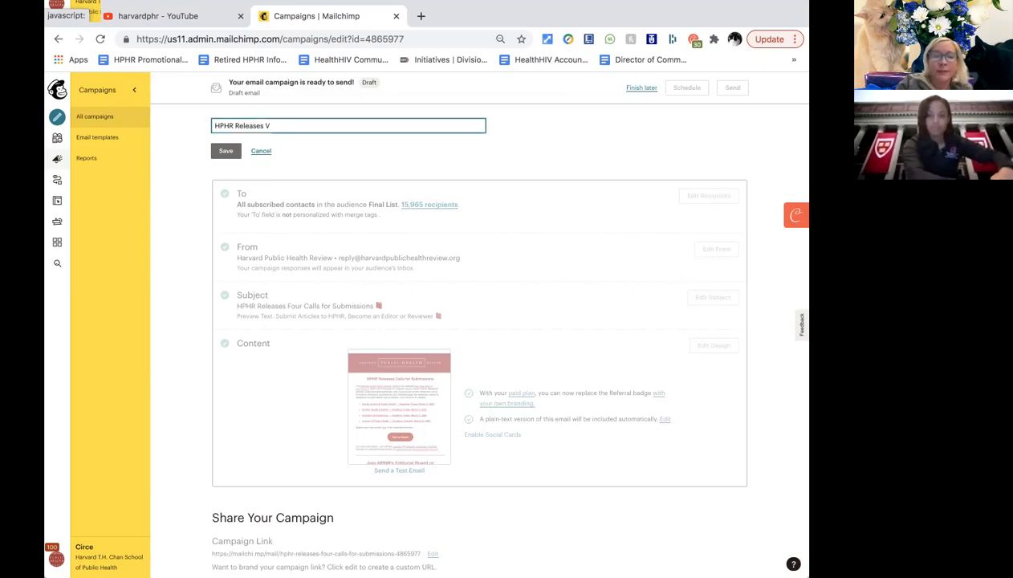
{"action": "type", "text": "Volume on "}
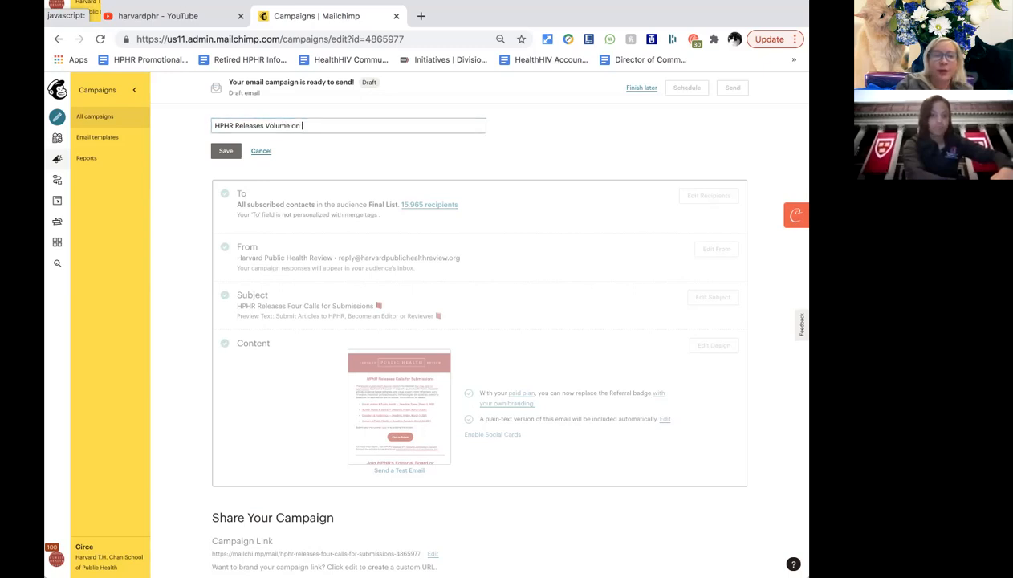
{"action": "type", "text": "COVID-19"}
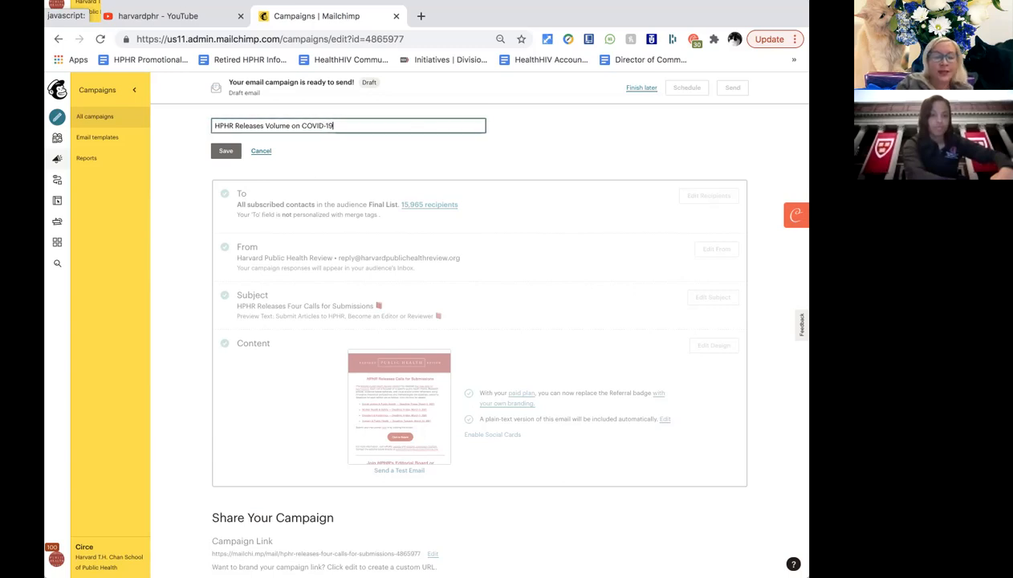
{"action": "left_click", "coordinate": [227, 152]}
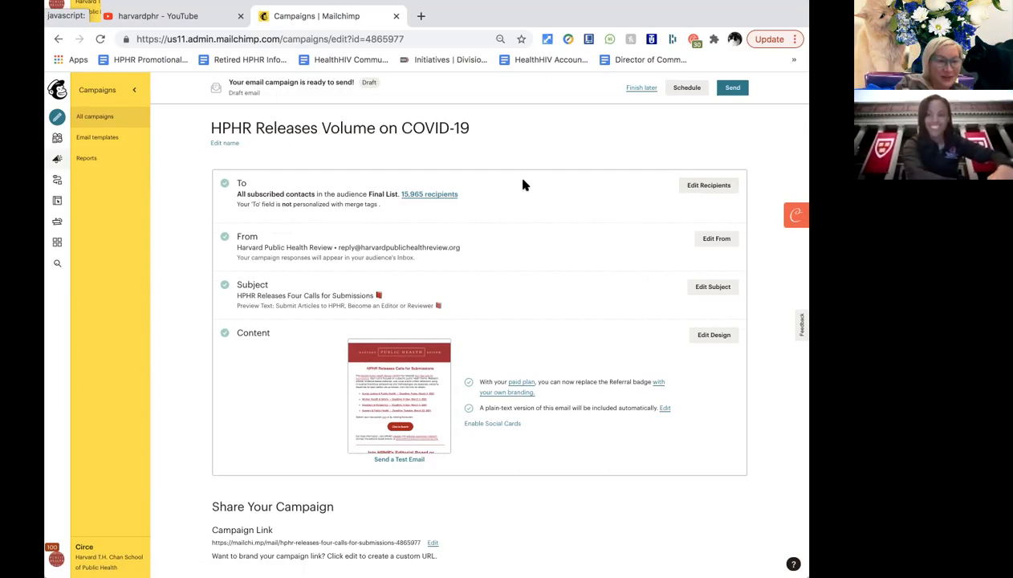
{"action": "left_click", "coordinate": [720, 186]}
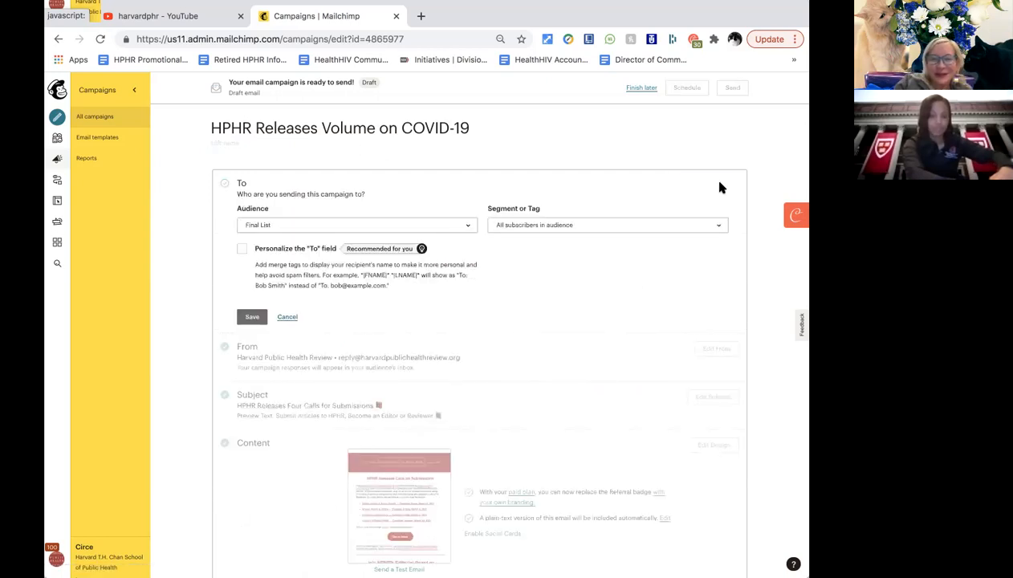
Keep Final List as the audience with all 15,965 subscribers and save the recipients.
{"action": "scroll", "coordinate": [515, 297], "scroll_direction": "down", "scroll_amount": 1}
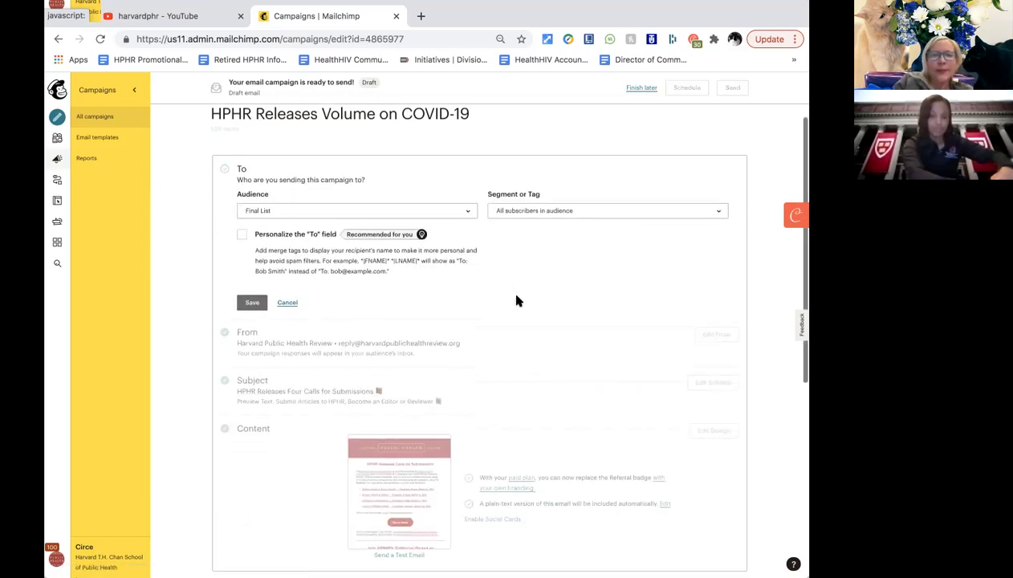
{"action": "left_click", "coordinate": [318, 213]}
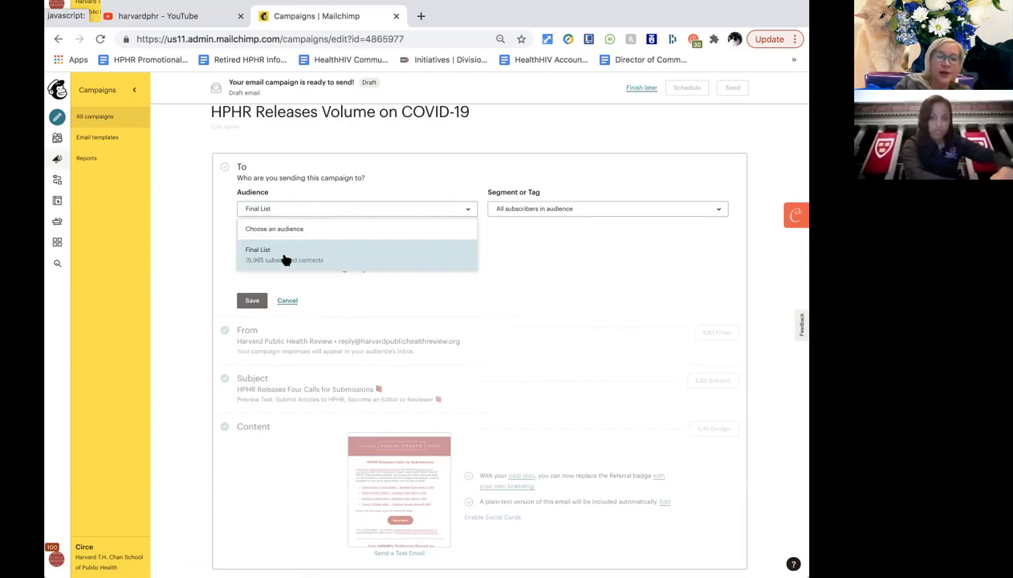
{"action": "left_click", "coordinate": [573, 274]}
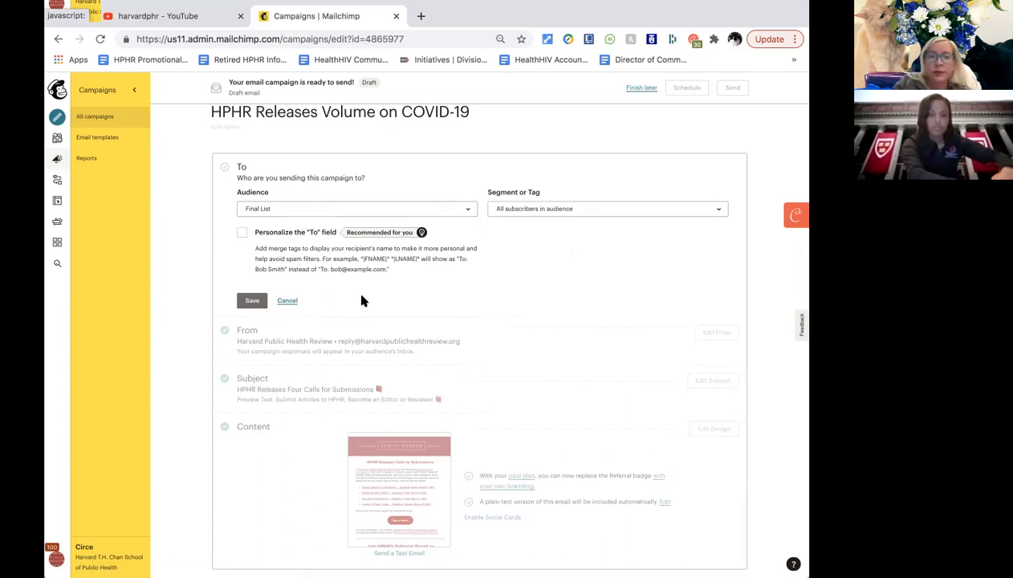
{"action": "left_click", "coordinate": [252, 304]}
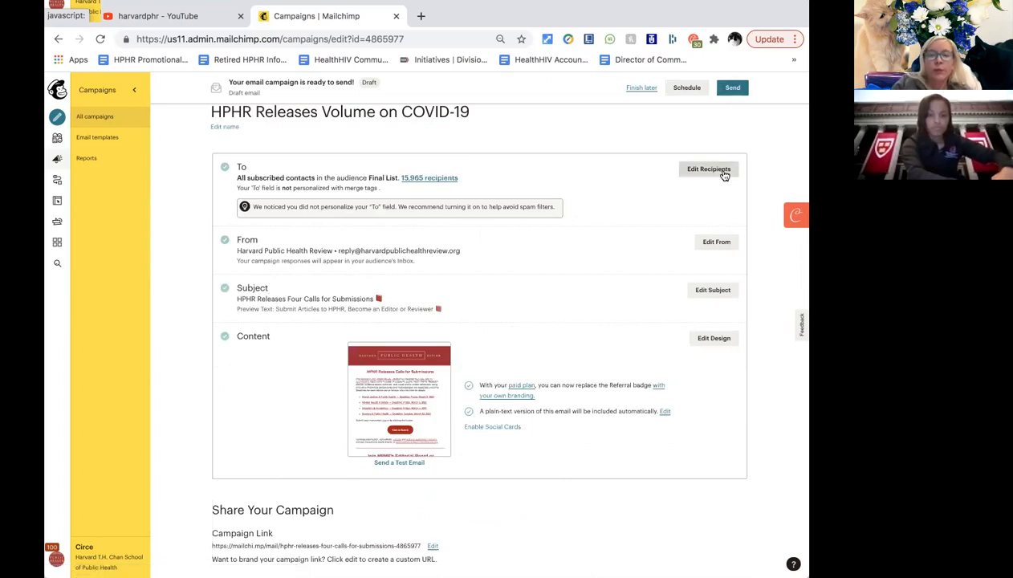
{"action": "left_click", "coordinate": [722, 172]}
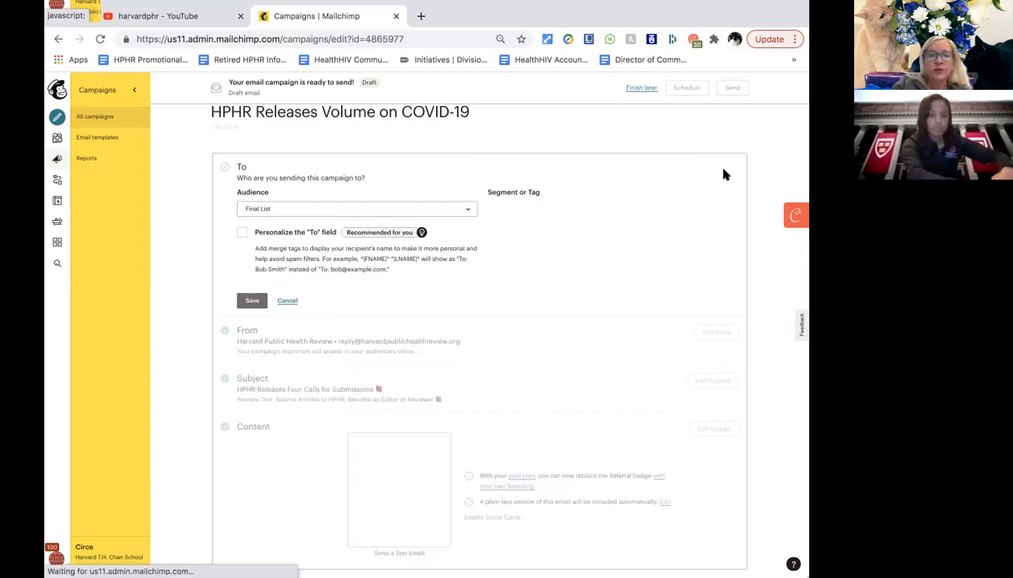
Leave To-field personalization off and save all Final List subscribers as recipients.
{"action": "left_click", "coordinate": [241, 235]}
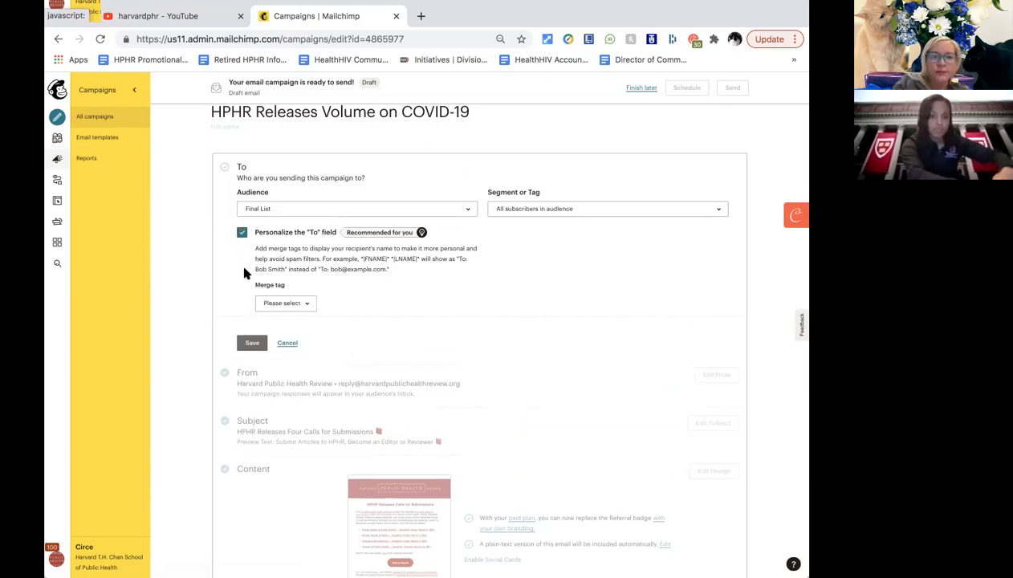
{"action": "left_click", "coordinate": [294, 308]}
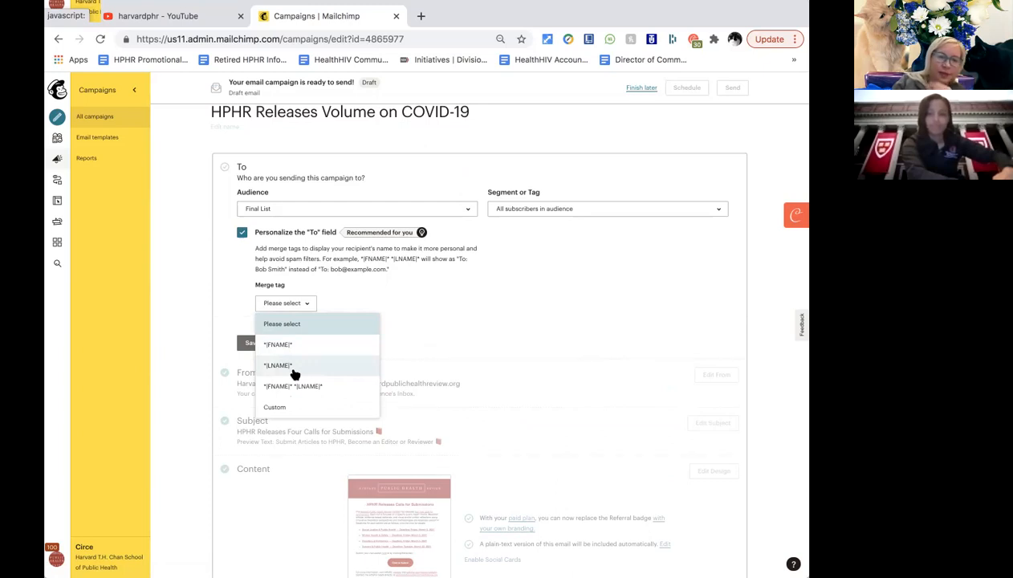
{"action": "left_click", "coordinate": [459, 335]}
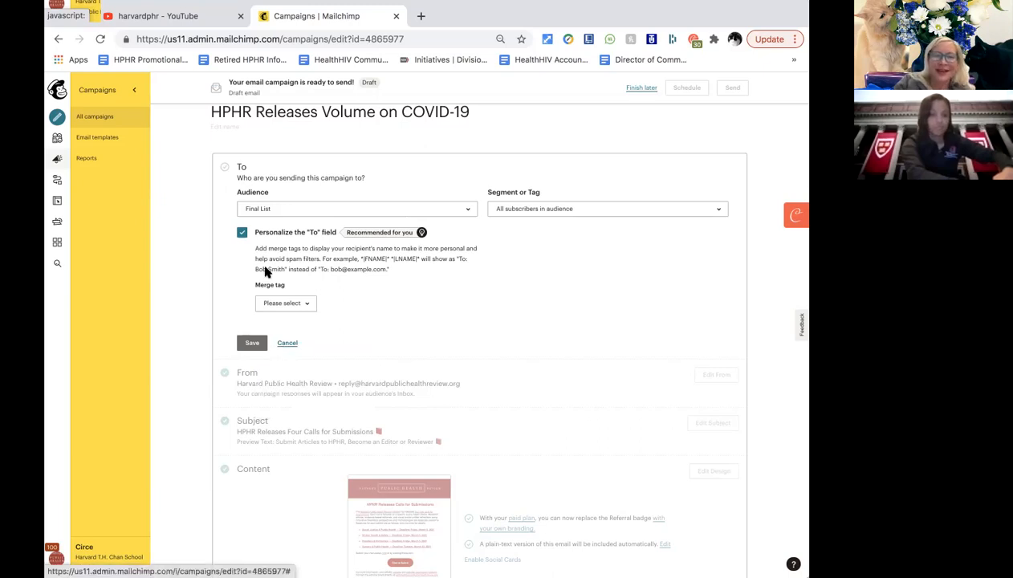
{"action": "left_click", "coordinate": [241, 232]}
{"action": "scroll", "coordinate": [549, 325], "scroll_direction": "down", "scroll_amount": 1}
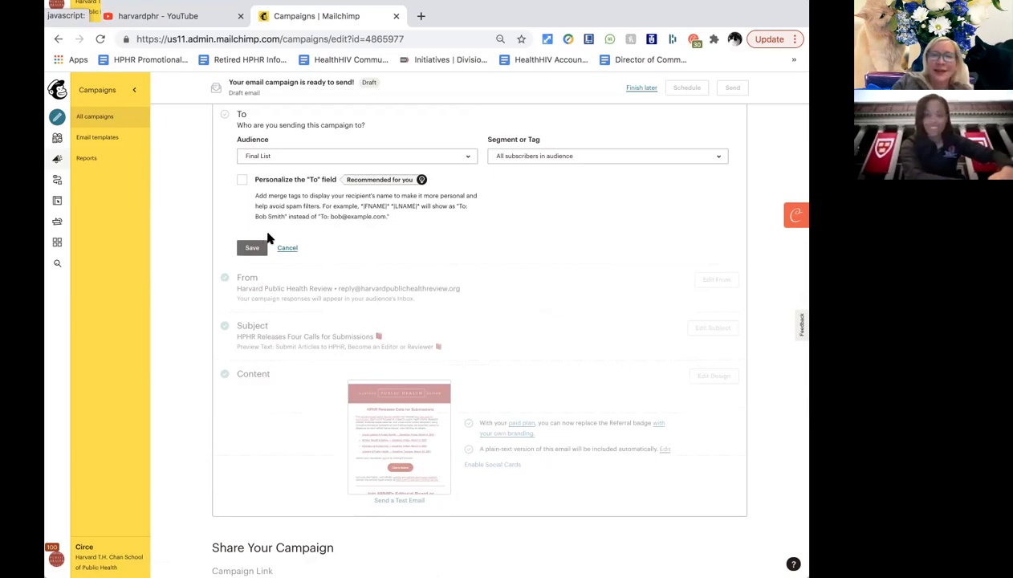
{"action": "left_click", "coordinate": [244, 249]}
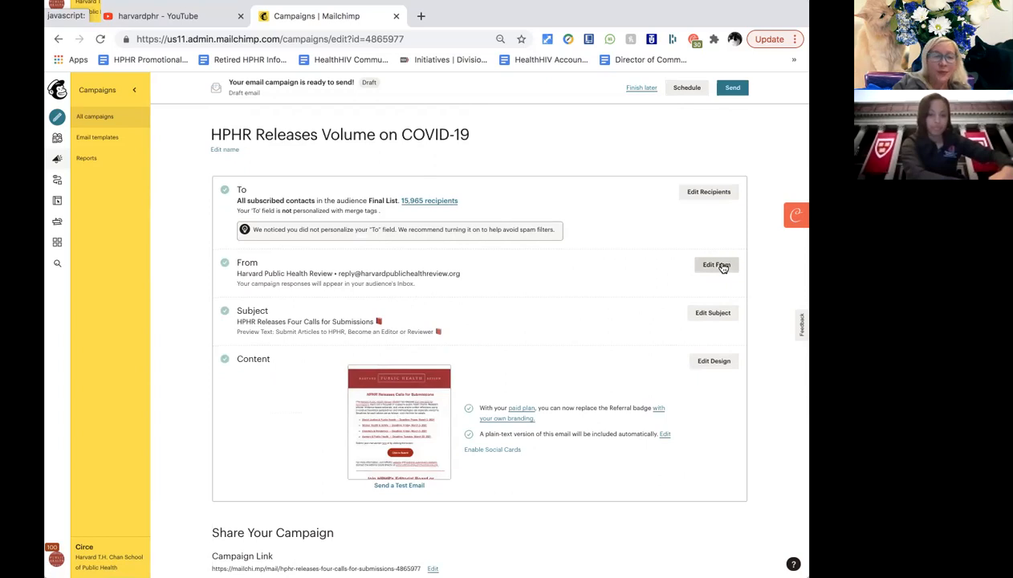
Check sender name Harvard Public Health Review and the reply address, then save the From settings.
{"action": "left_click", "coordinate": [717, 265]}
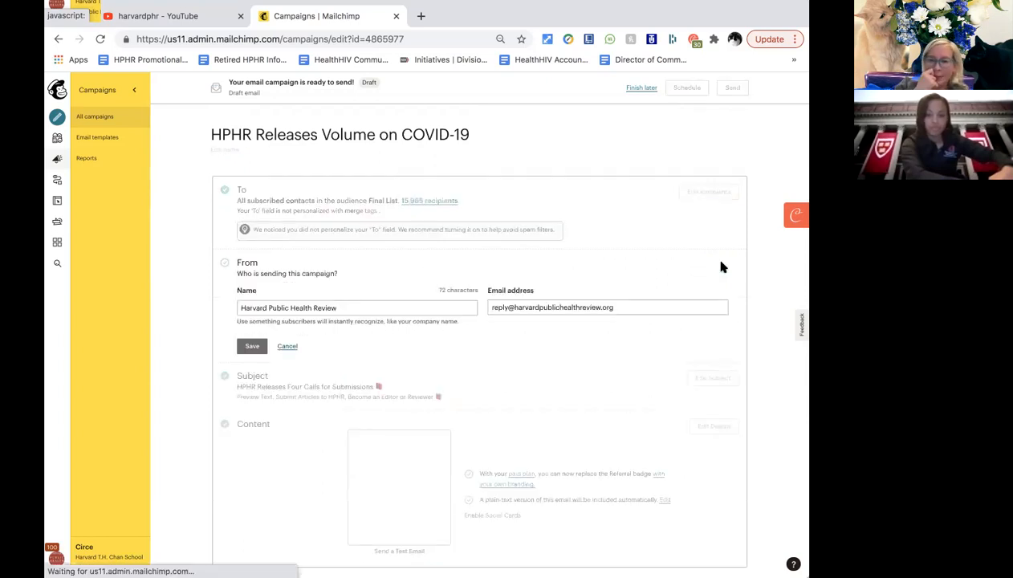
{"action": "left_click", "coordinate": [344, 311]}
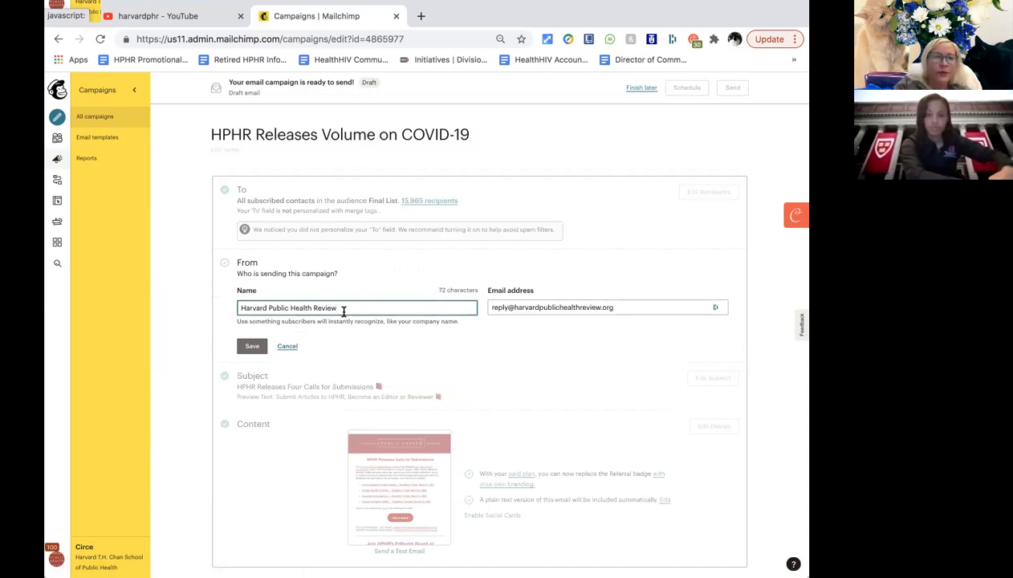
{"action": "scroll", "coordinate": [344, 312], "scroll_direction": "down", "scroll_amount": 1}
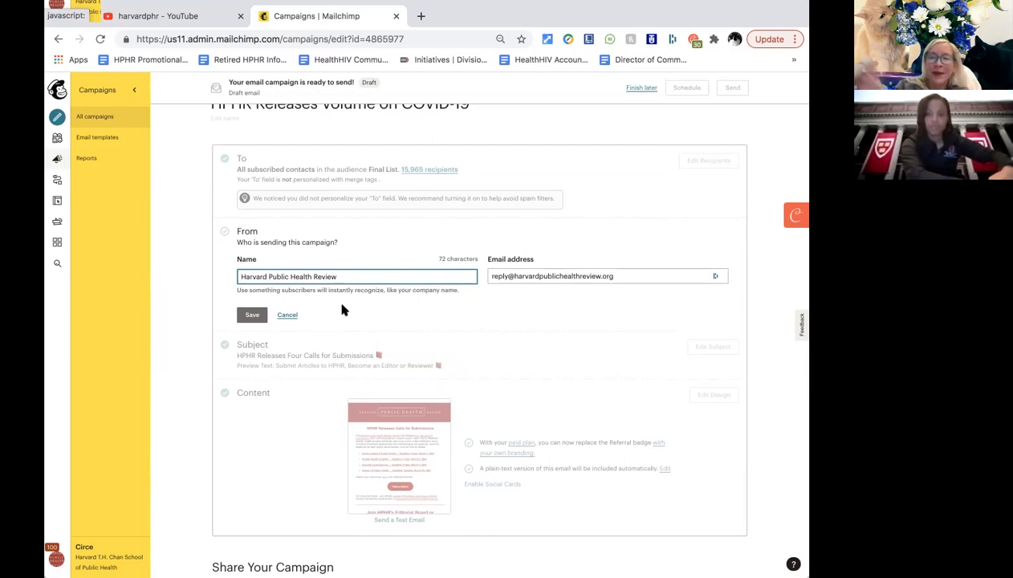
{"action": "left_click", "coordinate": [499, 277]}
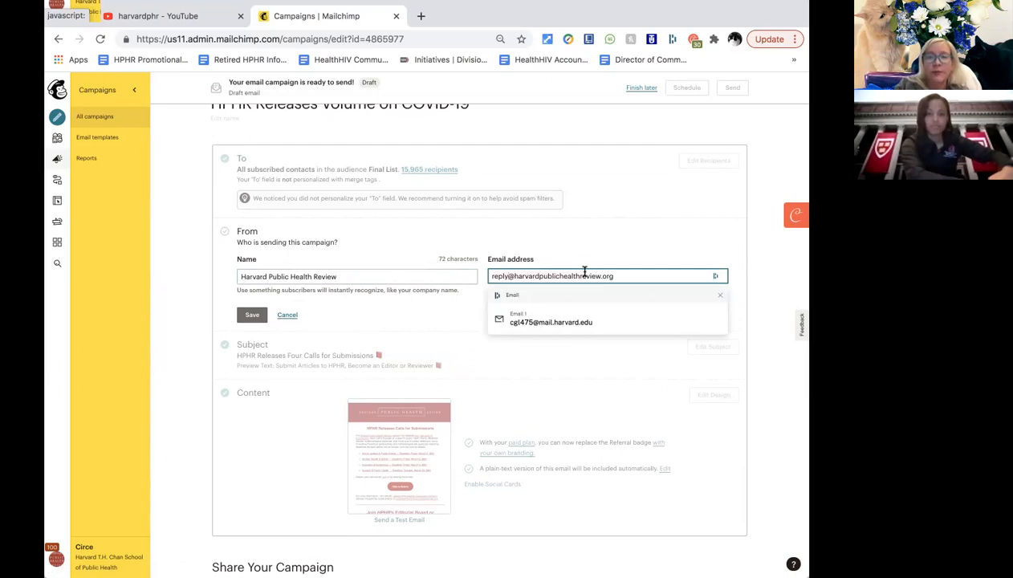
{"action": "left_click", "coordinate": [621, 276]}
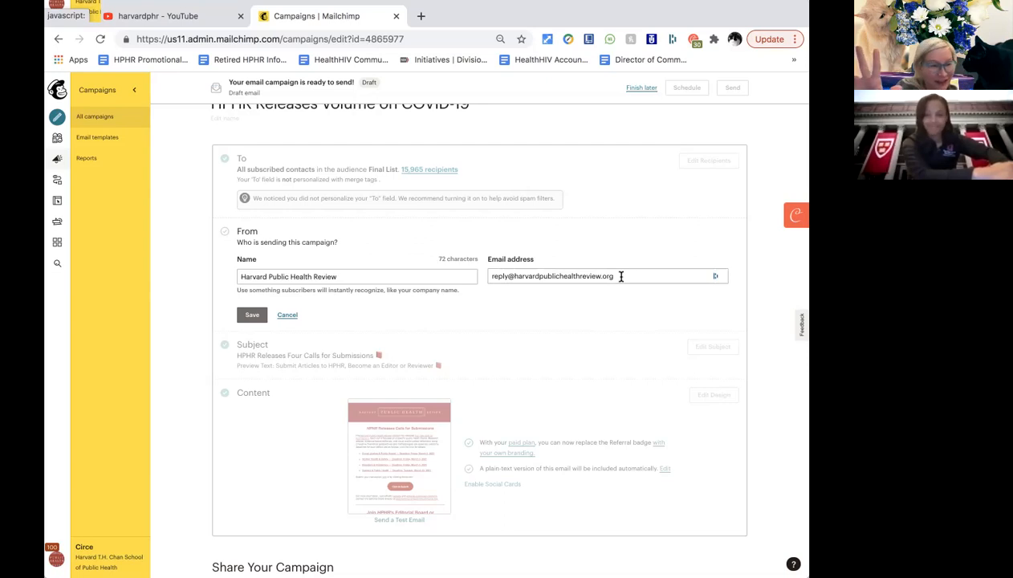
{"action": "scroll", "coordinate": [610, 278], "scroll_direction": "down", "scroll_amount": 1}
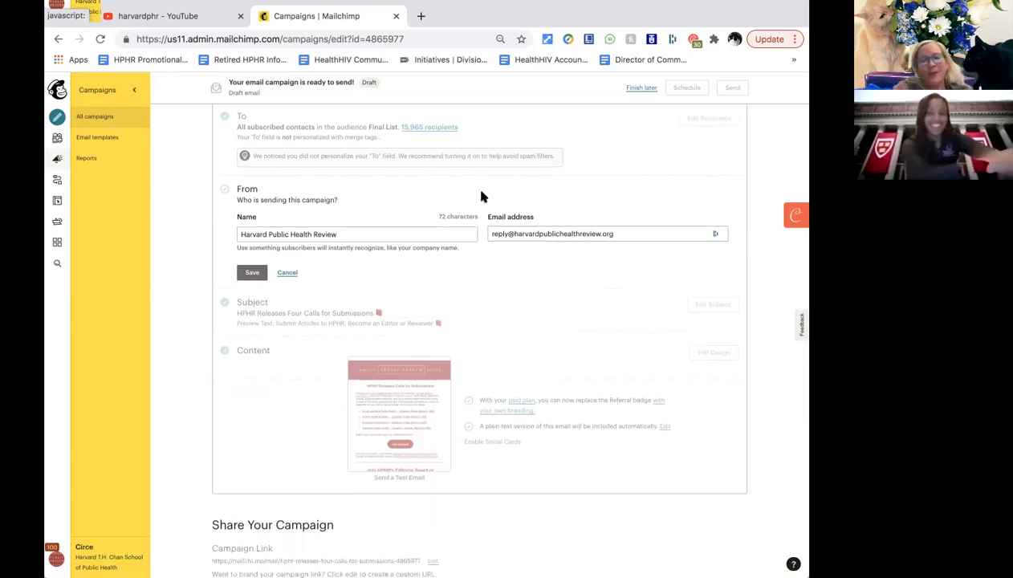
{"action": "left_click", "coordinate": [252, 274]}
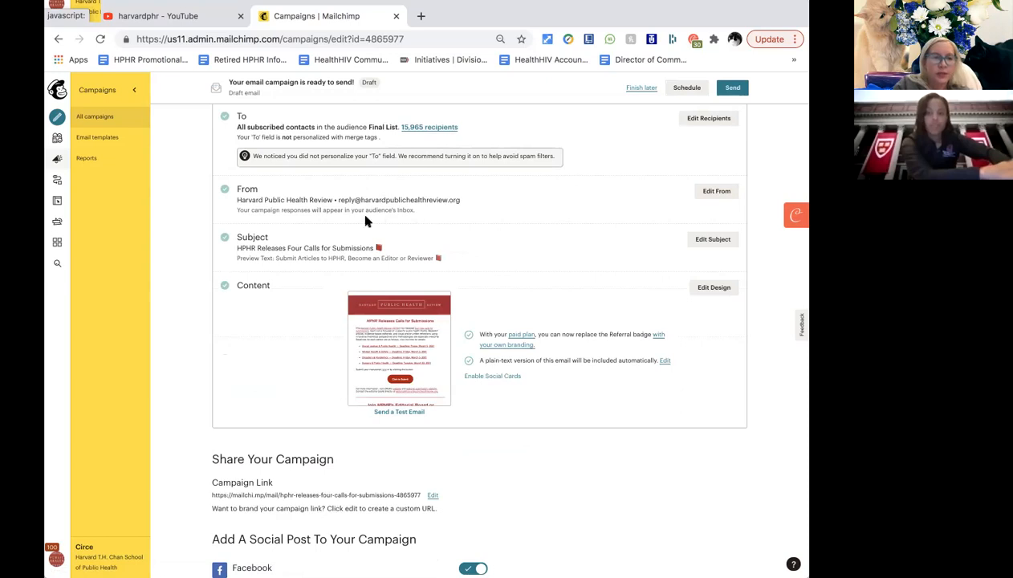
Scroll down to review the unchanged subject and preview text.
{"action": "scroll", "coordinate": [546, 288], "scroll_direction": "down", "scroll_amount": 1}
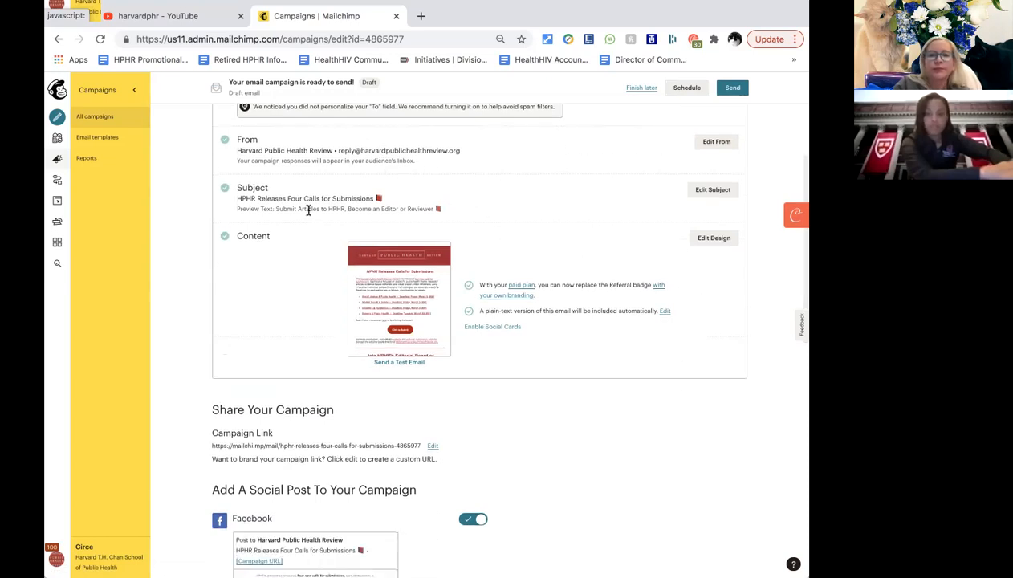
Open the subject 'HPHR Releases Four Calls for Submissions' for editing, cursor at its end.
{"action": "left_click", "coordinate": [712, 189]}
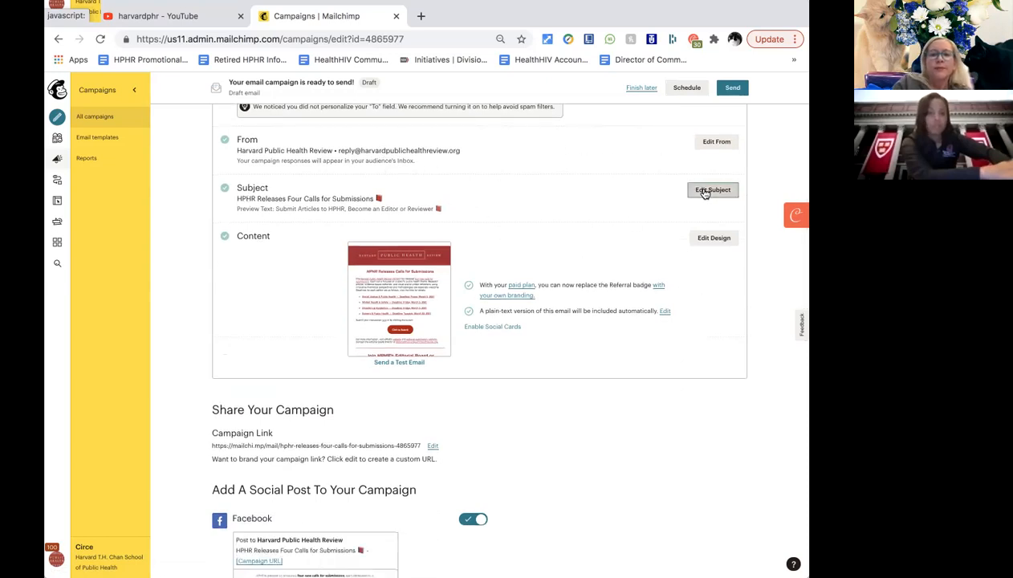
{"action": "left_click", "coordinate": [349, 241]}
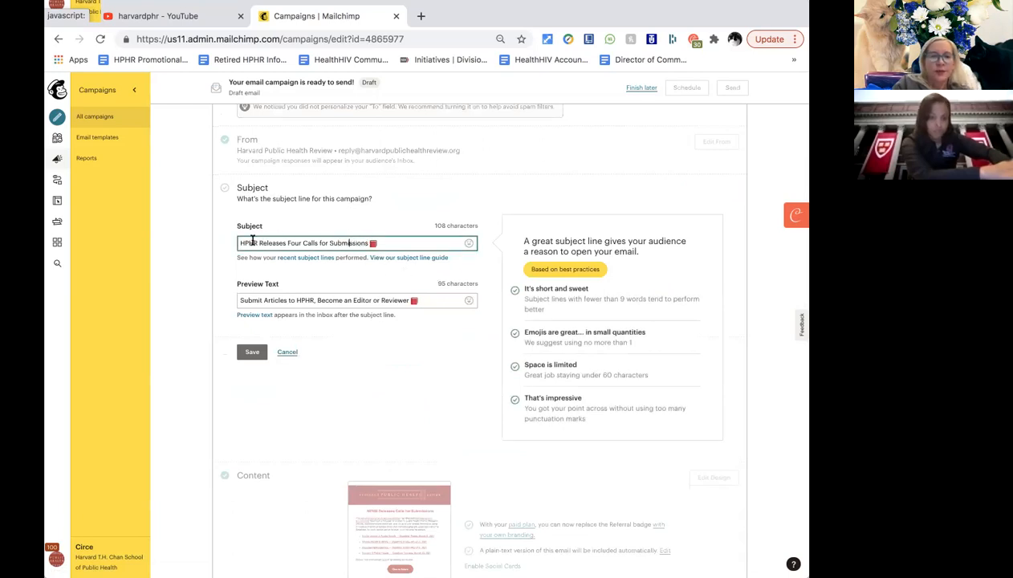
{"action": "left_click", "coordinate": [385, 243]}
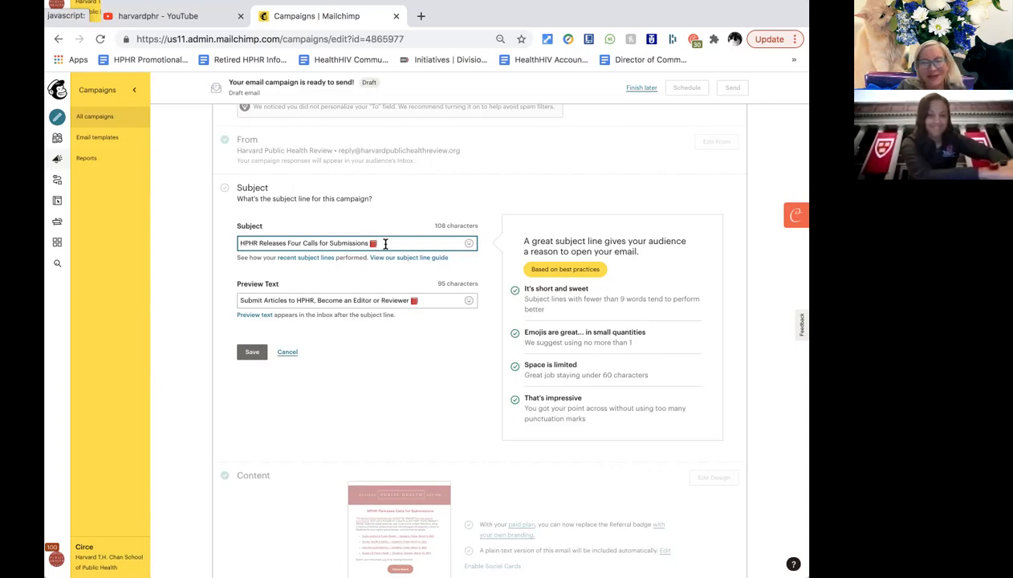
Replace the subject with 'HPHR Releases Volume on COVID-19', copying wording from the campaign title.
{"action": "left_click", "coordinate": [368, 243]}
{"action": "scroll", "coordinate": [325, 160], "scroll_direction": "up", "scroll_amount": 3}
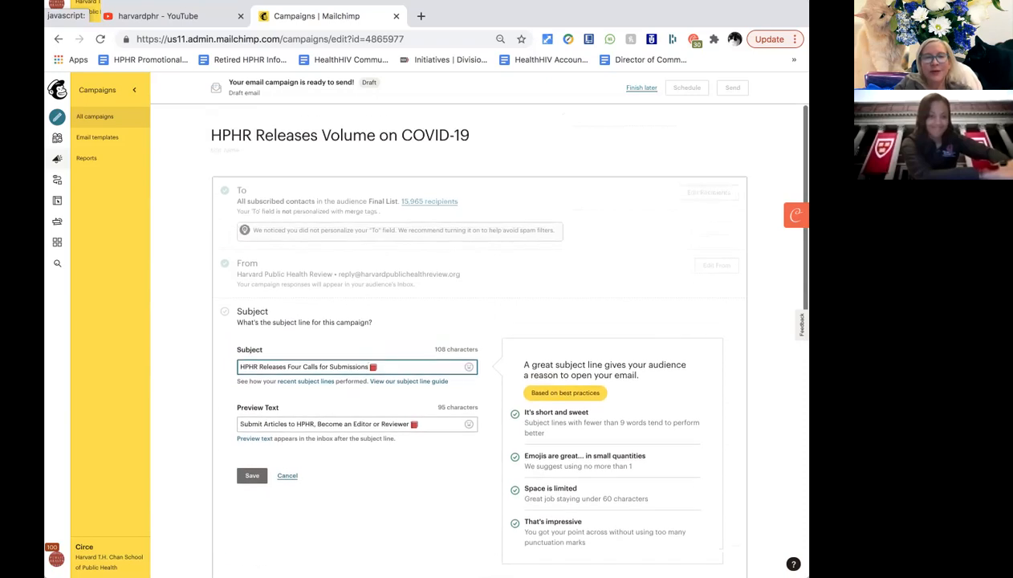
{"action": "left_click", "coordinate": [316, 139]}
{"action": "left_click_drag", "start_coordinate": [256, 130], "coordinate": [465, 134]}
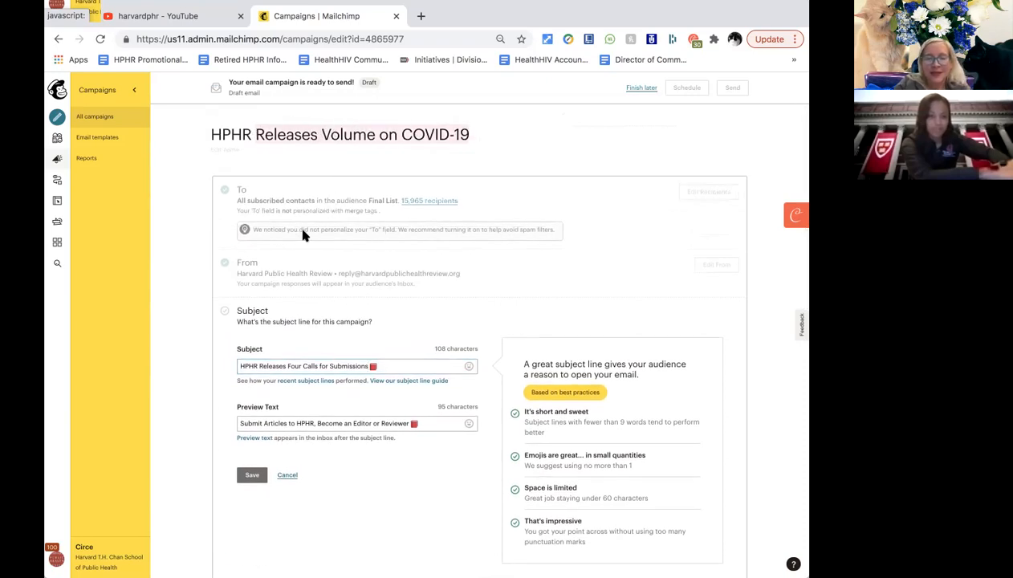
{"action": "scroll", "coordinate": [303, 231], "scroll_direction": "down", "scroll_amount": 2}
{"action": "left_click_drag", "start_coordinate": [366, 290], "coordinate": [288, 289]}
{"action": "type", "text": "Releases Volume on COVID-19"}
{"action": "left_click", "coordinate": [258, 289]}
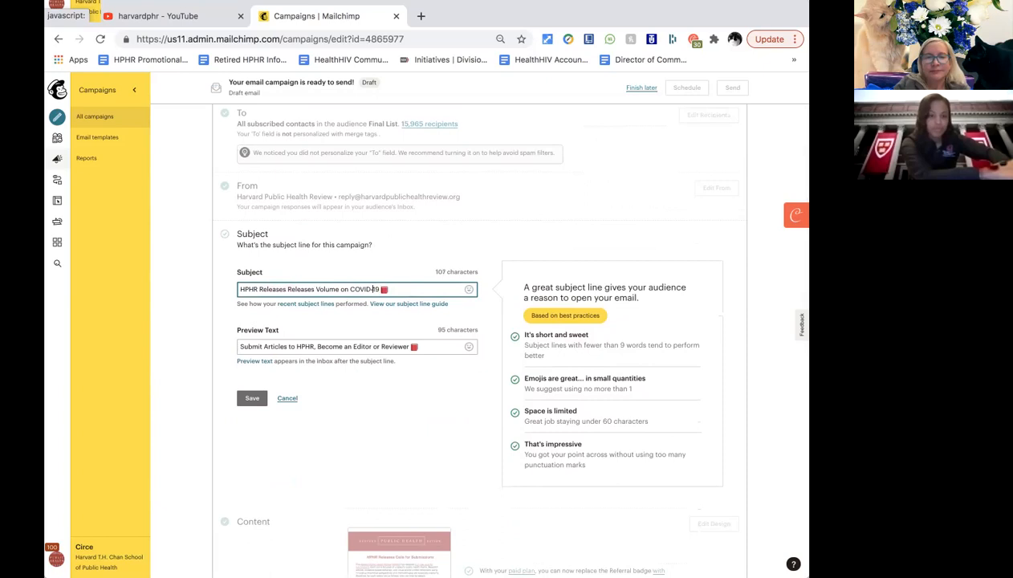
{"action": "key", "text": "Delete"}
{"action": "key", "text": "Delete"}
{"action": "key", "text": "Delete"}
{"action": "key", "text": "Delete"}
{"action": "key", "text": "Delete"}
{"action": "key", "text": "Delete"}
{"action": "key", "text": "Delete"}
{"action": "key", "text": "Delete"}
{"action": "key", "text": "Delete"}
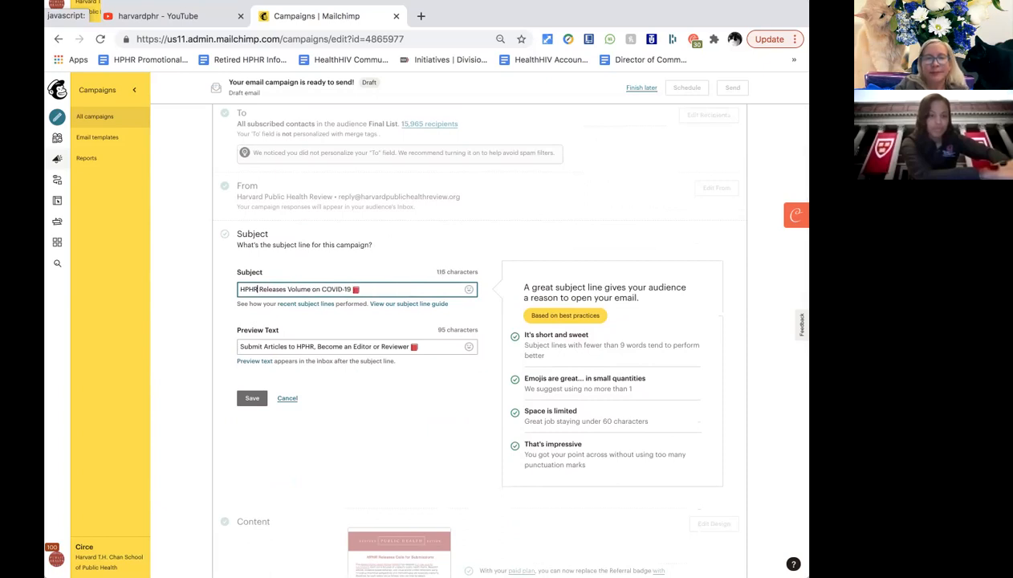
{"action": "left_click", "coordinate": [380, 392]}
{"action": "left_click", "coordinate": [302, 346]}
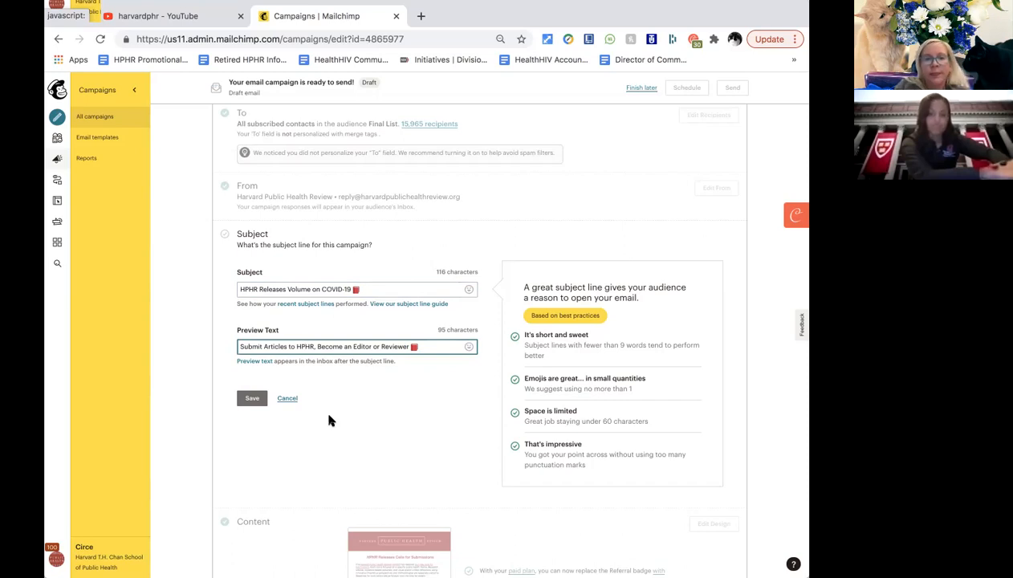
Set the preview text to 'Read the latest COVID-19 research published in HPHR' and save.
{"action": "left_click_drag", "start_coordinate": [241, 346], "coordinate": [292, 347]}
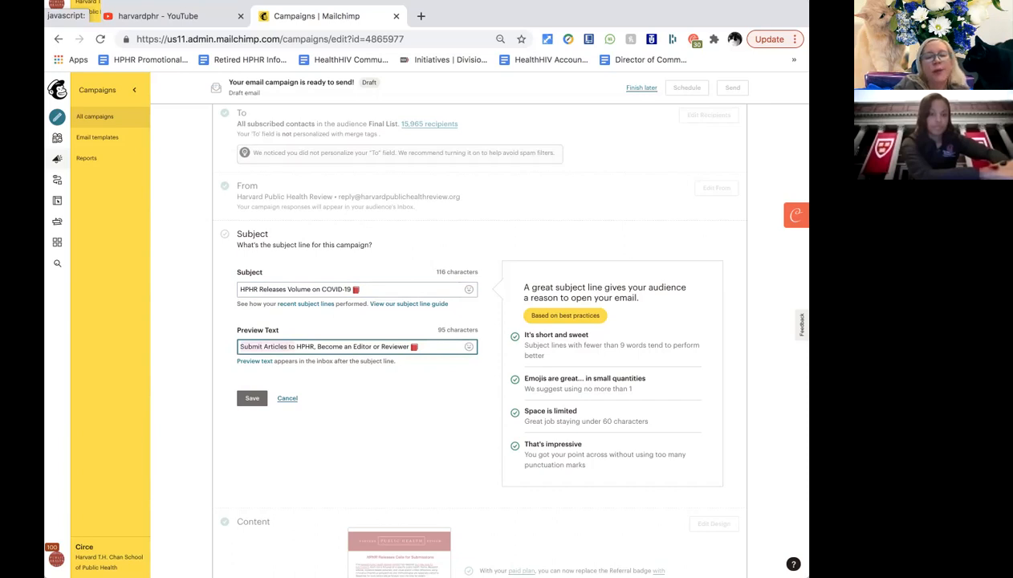
{"action": "left_click", "coordinate": [289, 347]}
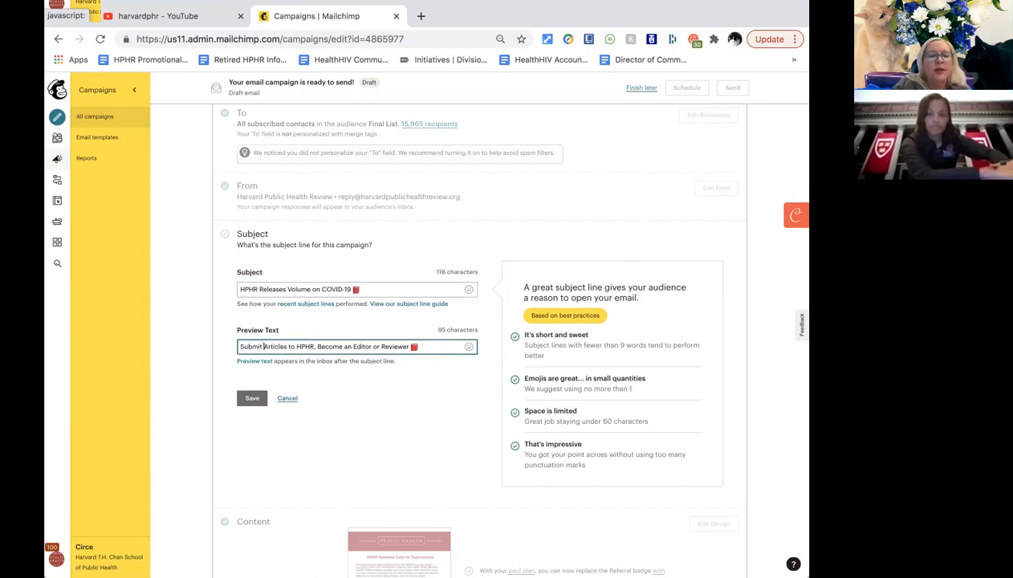
{"action": "left_click_drag", "start_coordinate": [241, 346], "coordinate": [287, 346]}
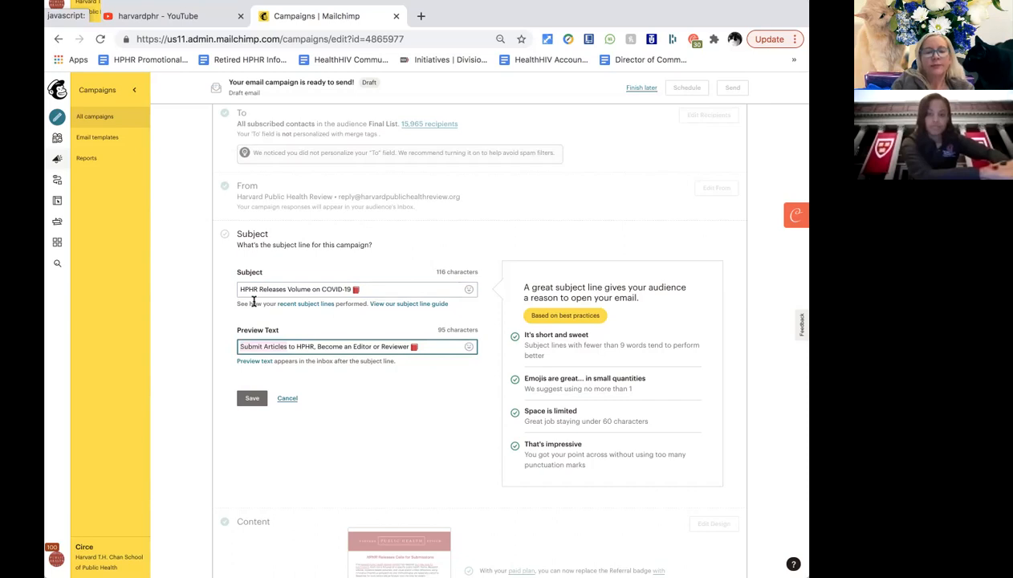
{"action": "type", "text": "Read"}
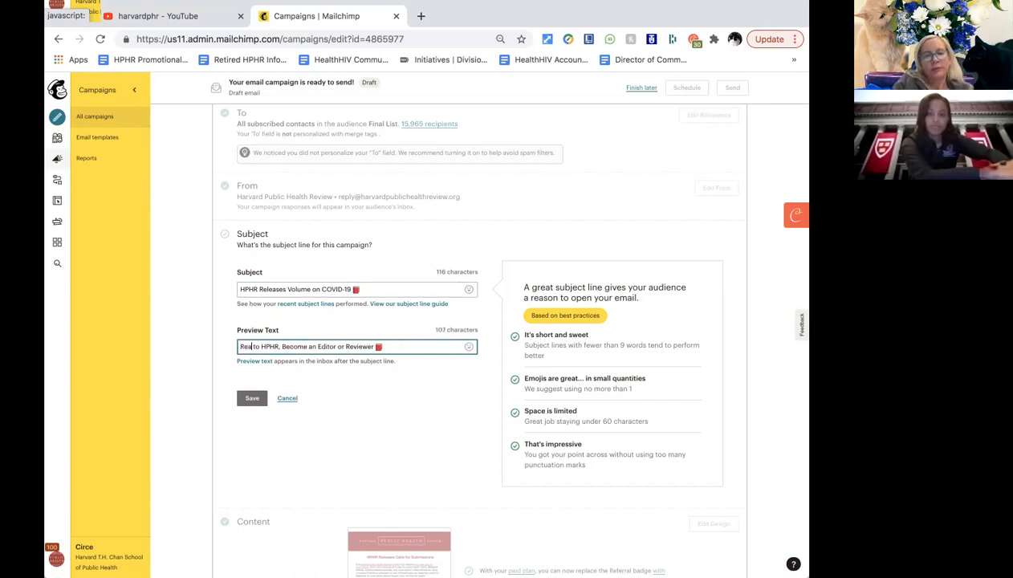
{"action": "type", "text": " the latest"}
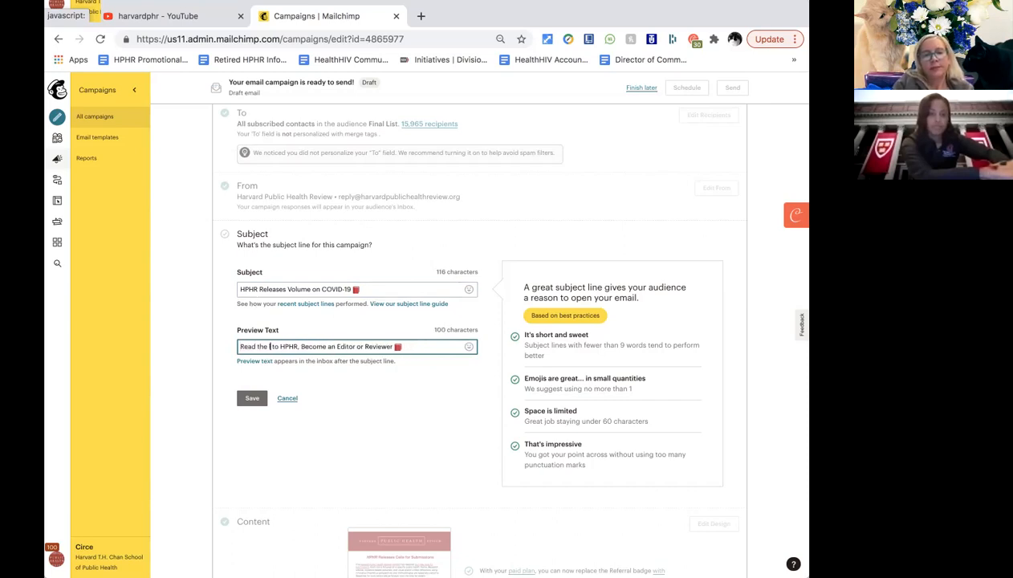
{"action": "type", "text": "COVID-19 "}
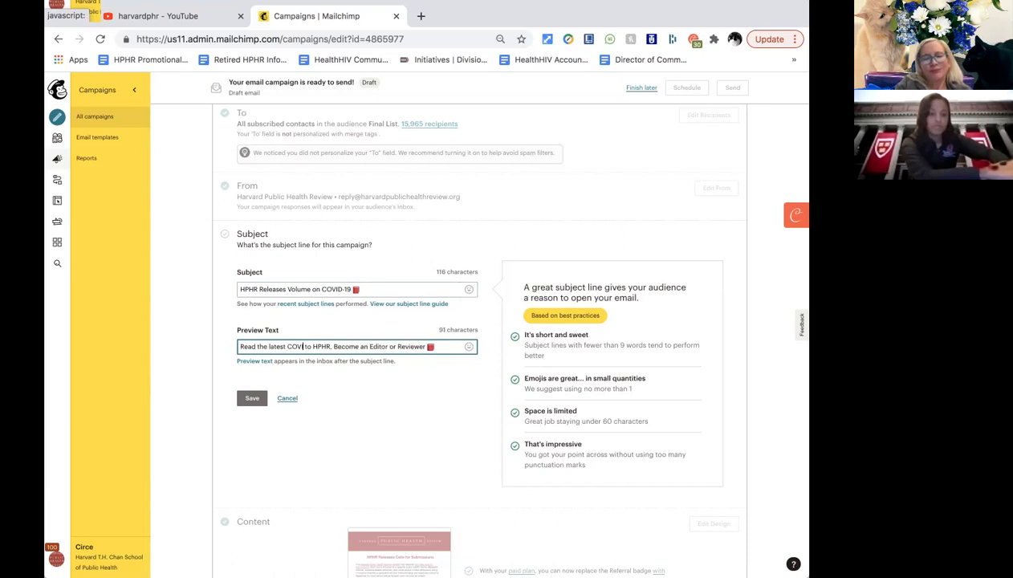
{"action": "type", "text": "reseearch"}
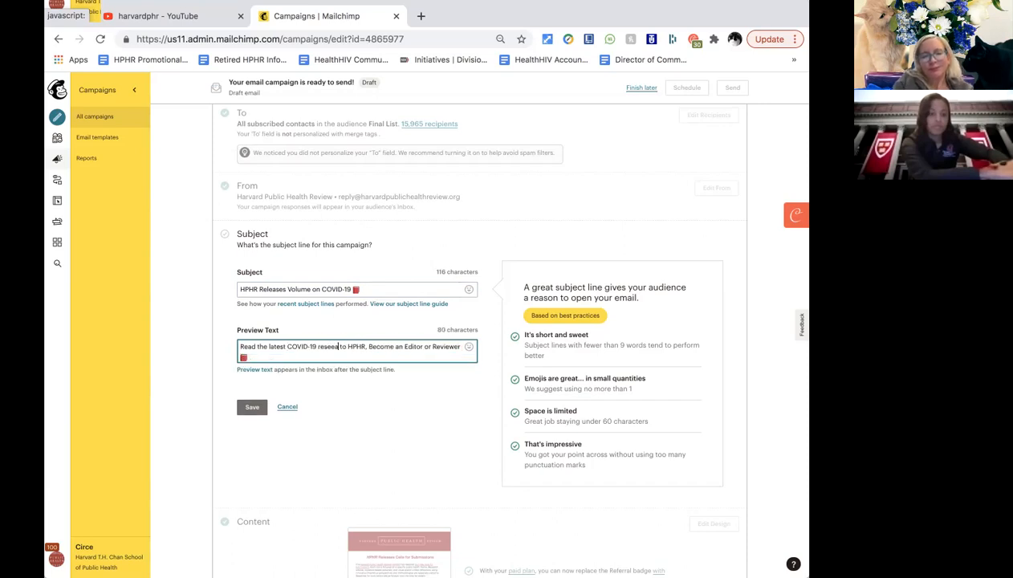
{"action": "key", "text": "BackSpace"}
{"action": "key", "text": "BackSpace"}
{"action": "key", "text": "BackSpace"}
{"action": "key", "text": "BackSpace"}
{"action": "key", "text": "BackSpace"}
{"action": "key", "text": "BackSpace"}
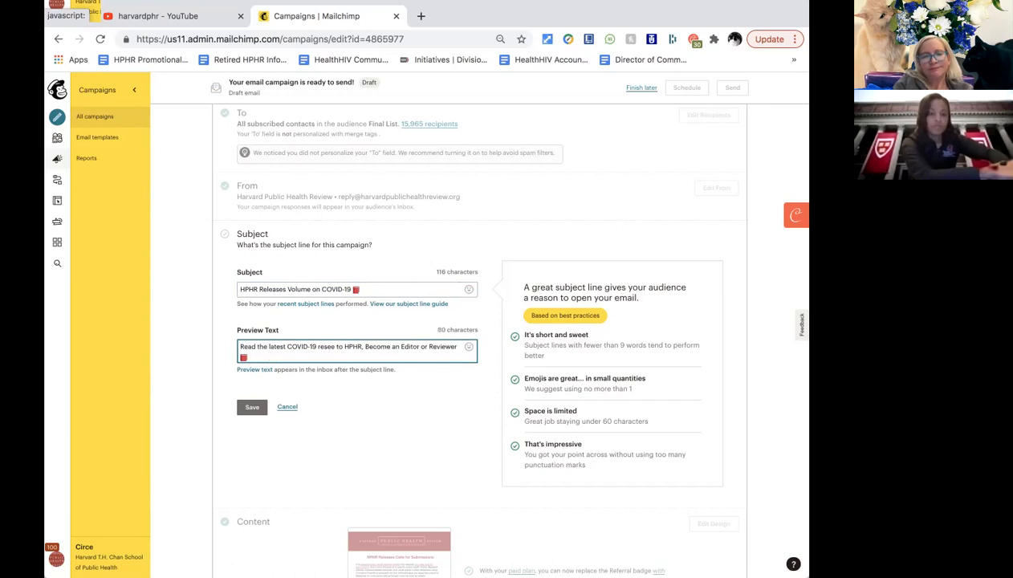
{"action": "type", "text": "arch published in"}
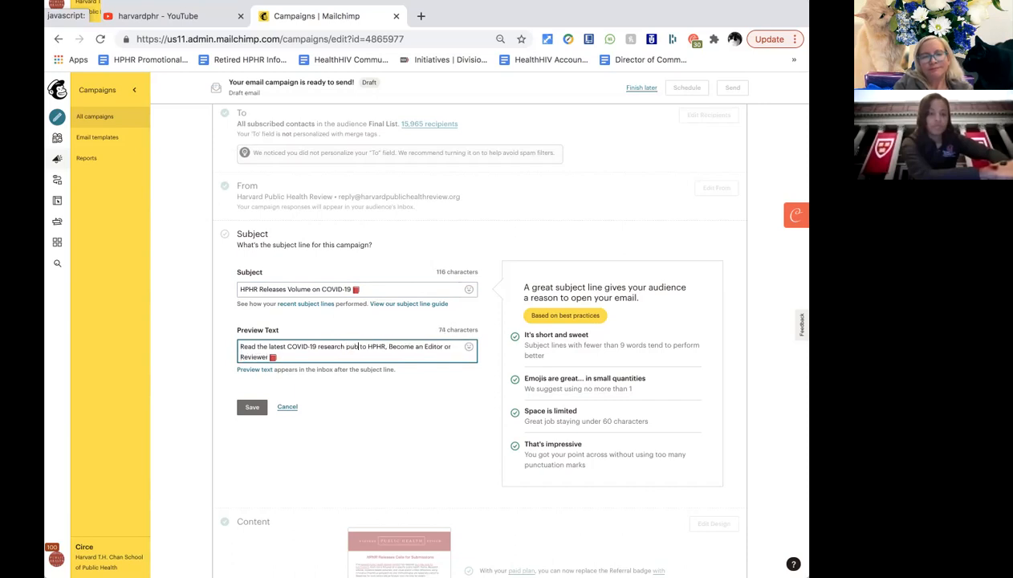
{"action": "key", "text": "Delete"}
{"action": "key", "text": "Delete"}
{"action": "key", "text": "Delete"}
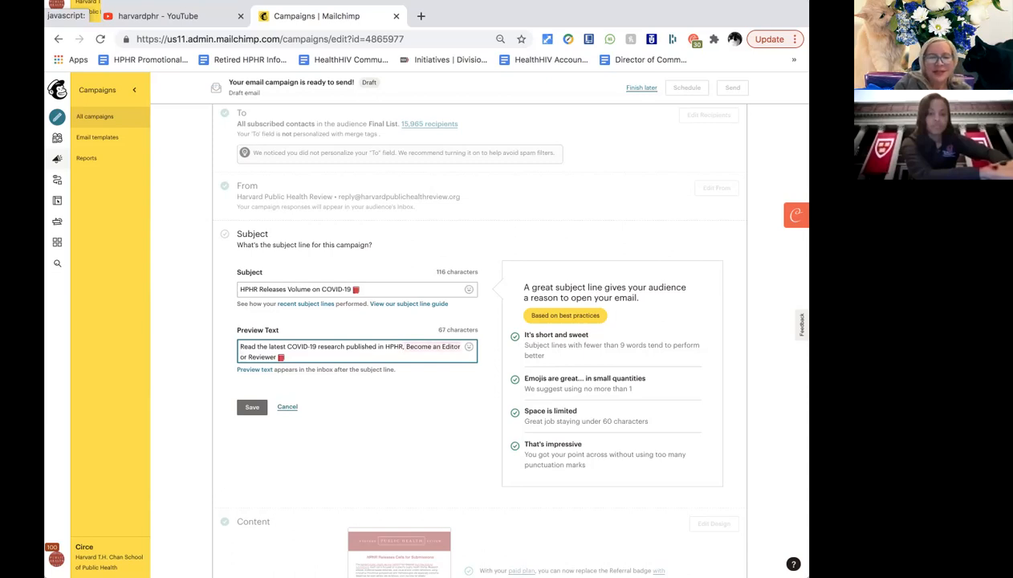
{"action": "key", "text": "Delete"}
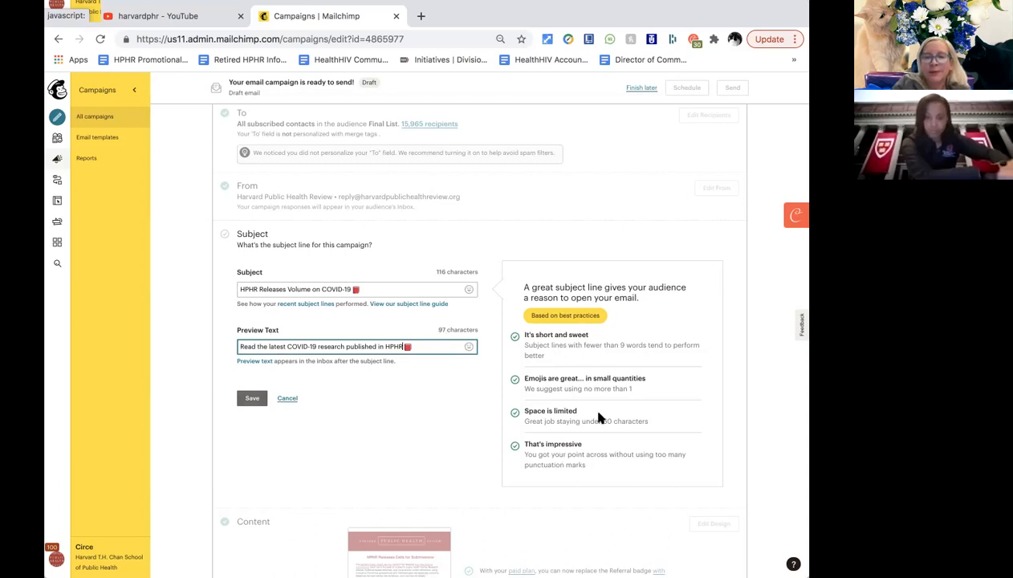
{"action": "left_click", "coordinate": [429, 393]}
{"action": "left_click", "coordinate": [445, 349]}
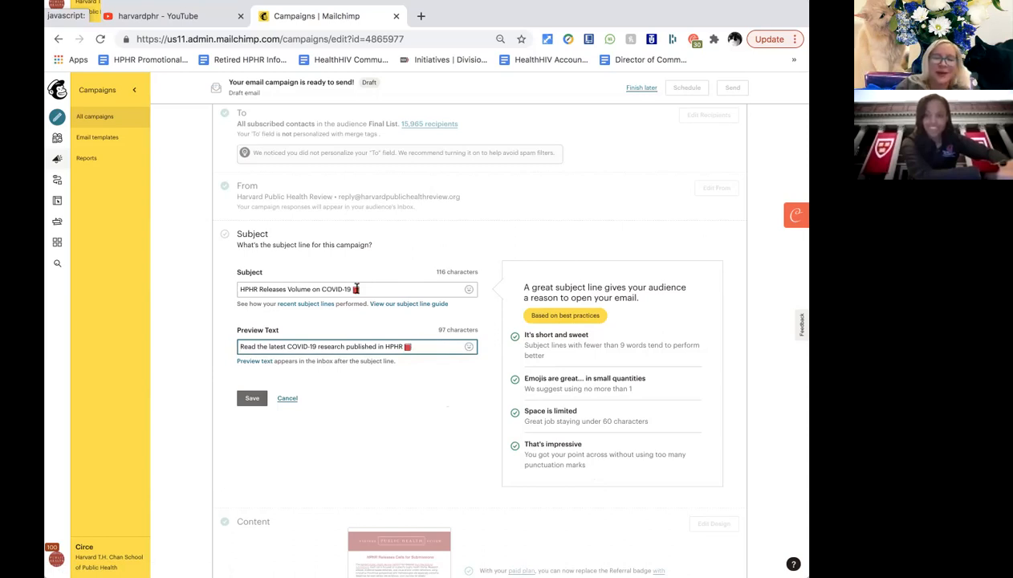
{"action": "left_click", "coordinate": [258, 398]}
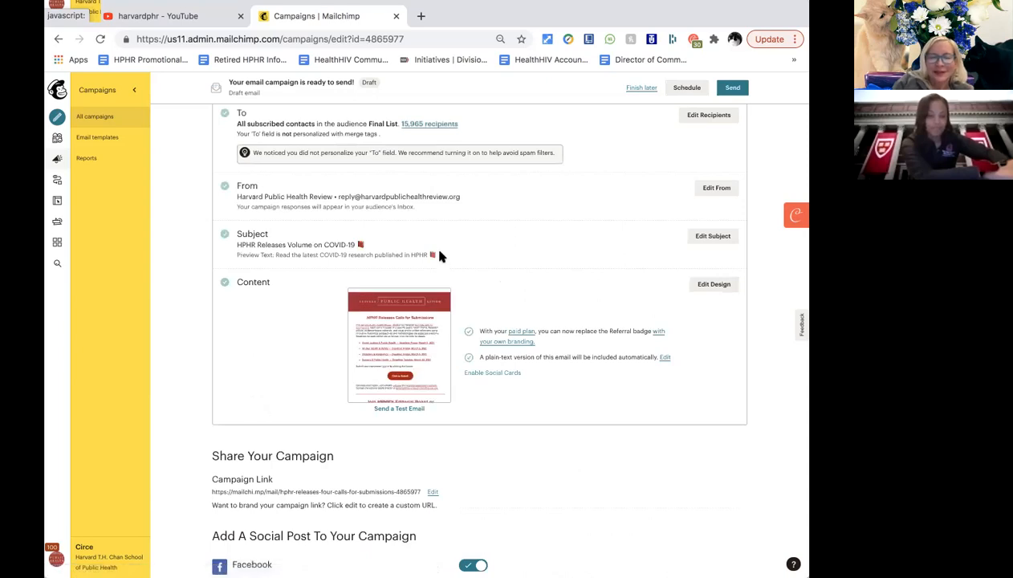
{"action": "scroll", "coordinate": [439, 255], "scroll_direction": "down", "scroll_amount": 1}
{"action": "scroll", "coordinate": [439, 255], "scroll_direction": "up", "scroll_amount": 1}
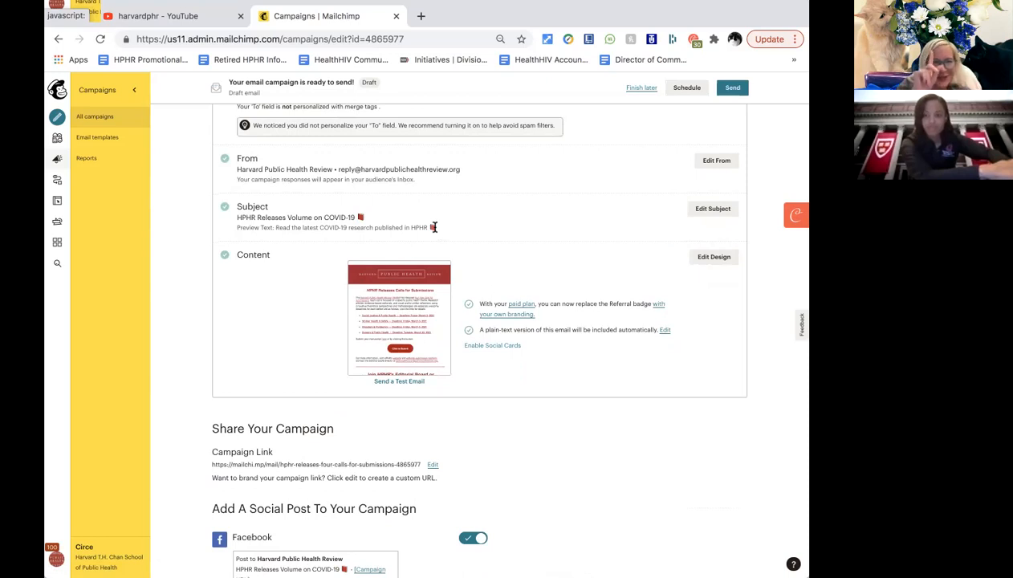
{"action": "scroll", "coordinate": [470, 332], "scroll_direction": "down", "scroll_amount": 1}
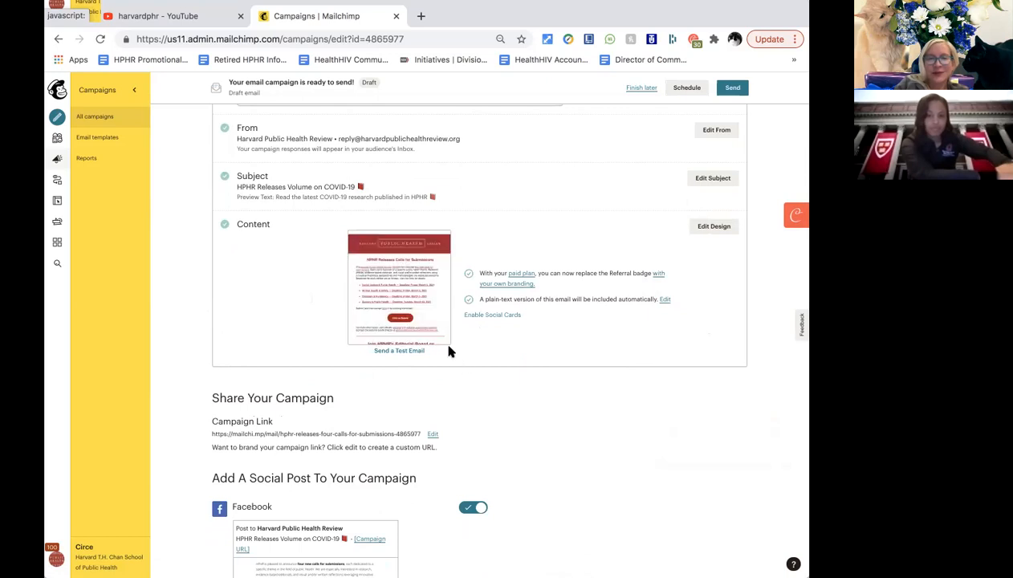
{"action": "left_click", "coordinate": [707, 228]}
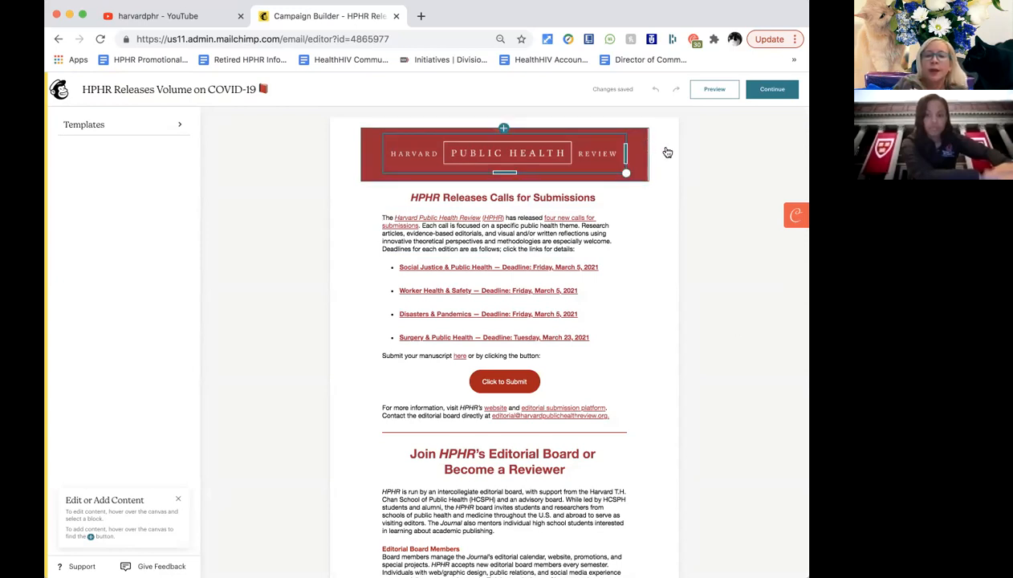
Select the Harvard Public Health Review header banner image to show its Image settings.
{"action": "left_click", "coordinate": [604, 167]}
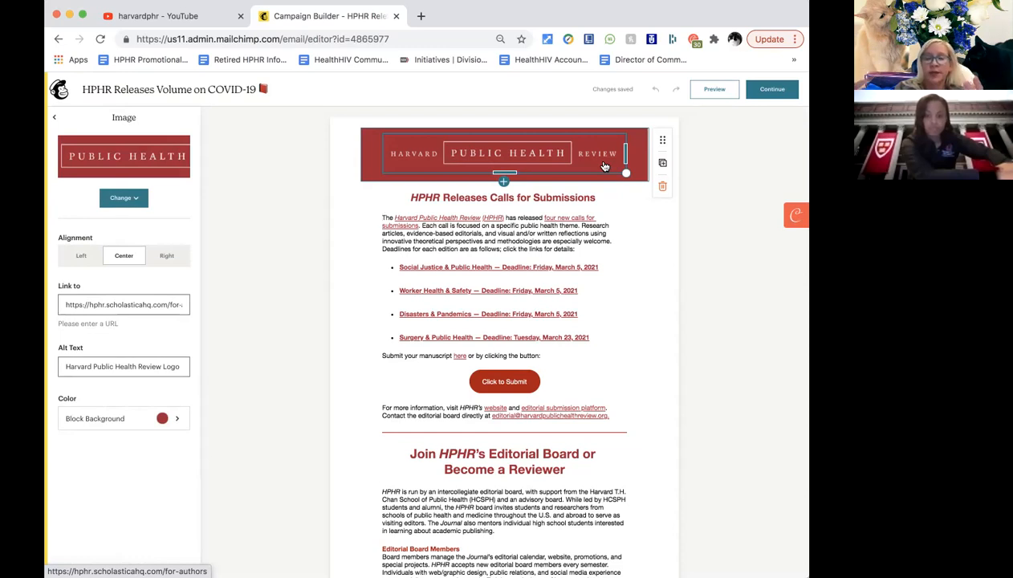
Check the header image and background settings without changes, then select the 'HPHR Releases Calls for Submissions' heading.
{"action": "left_click", "coordinate": [405, 154]}
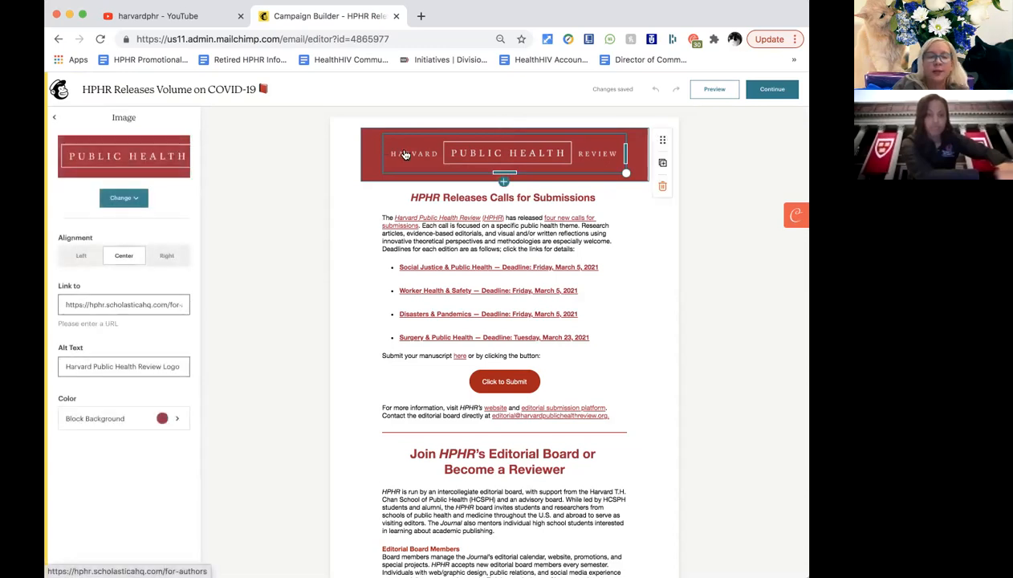
{"action": "left_click", "coordinate": [366, 138]}
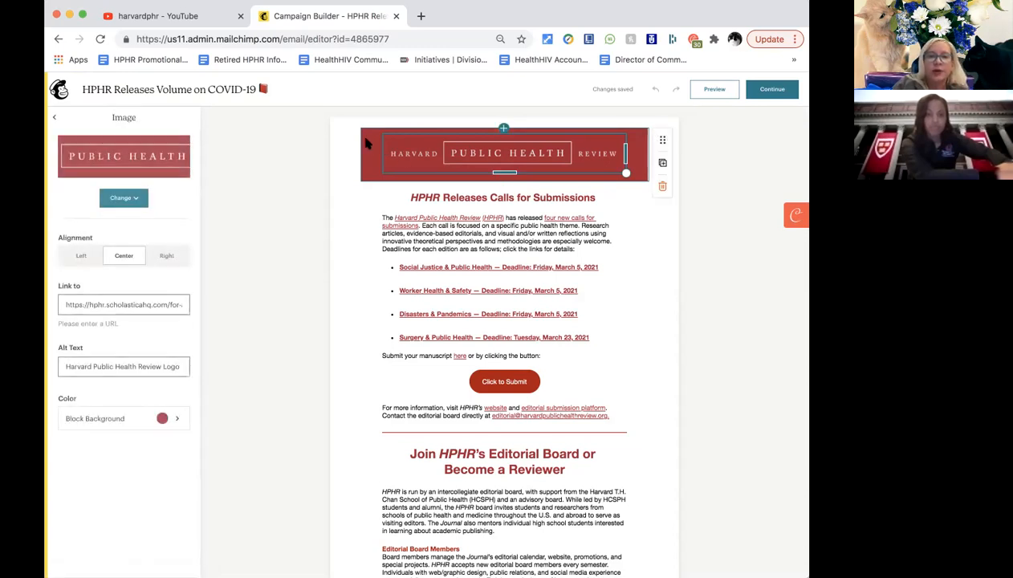
{"action": "left_click", "coordinate": [351, 152]}
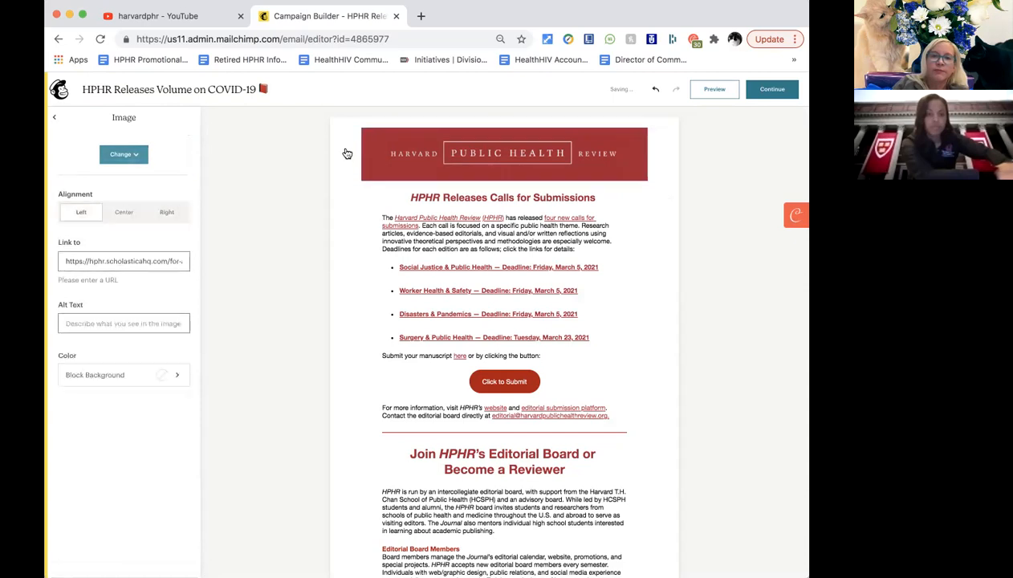
{"action": "left_click", "coordinate": [364, 151]}
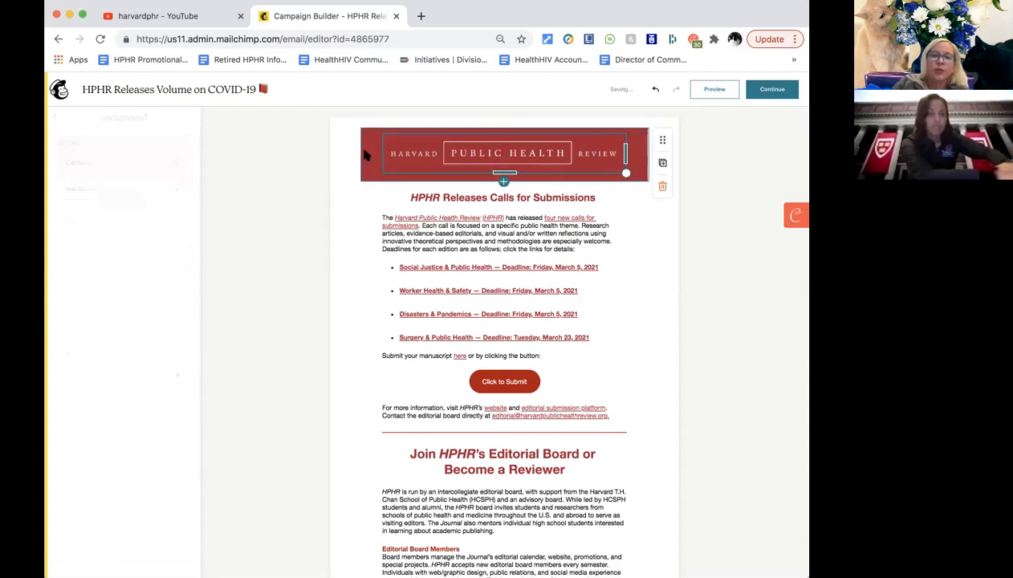
{"action": "left_click", "coordinate": [366, 150]}
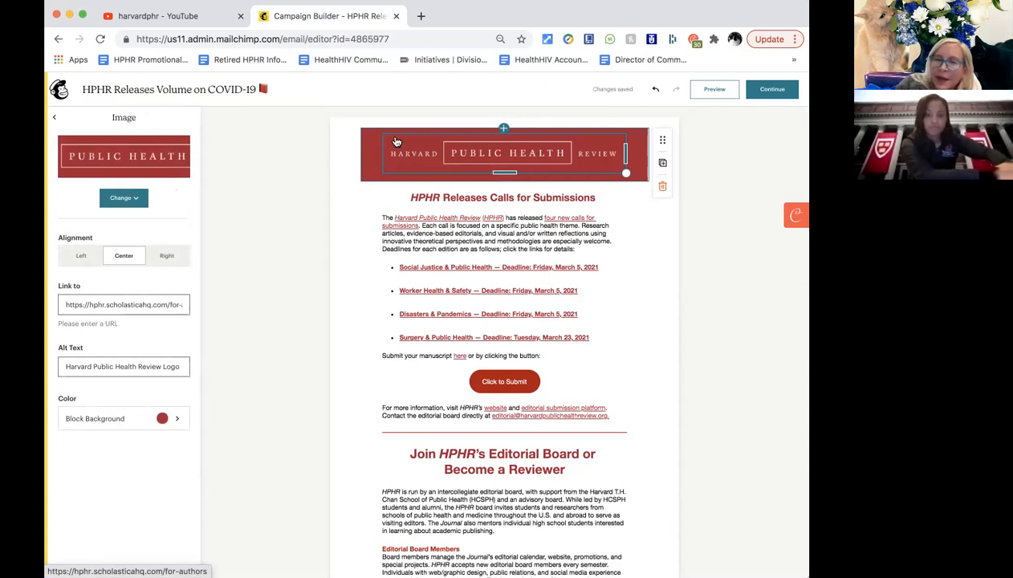
{"action": "left_click", "coordinate": [404, 153]}
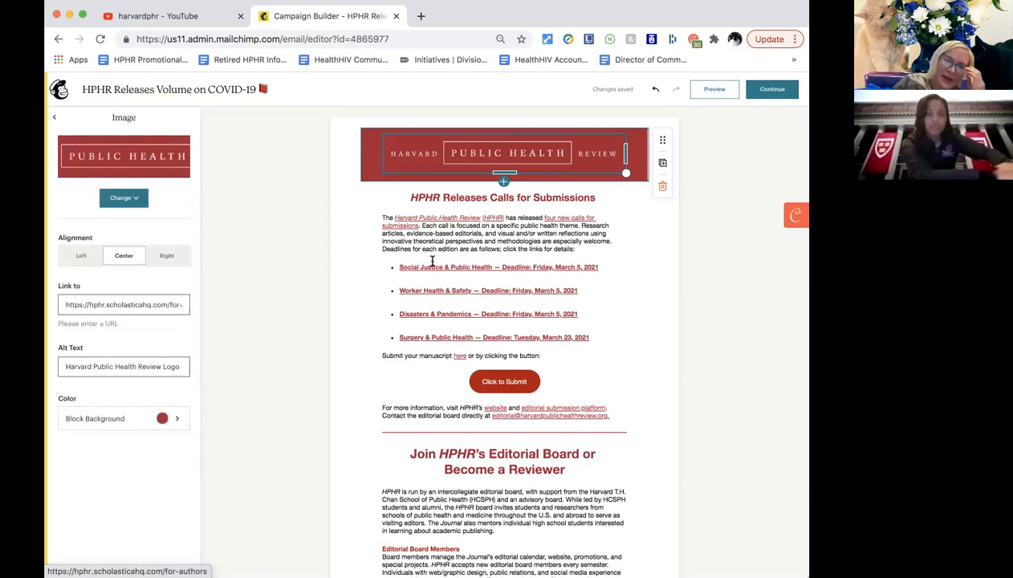
{"action": "left_click", "coordinate": [434, 197]}
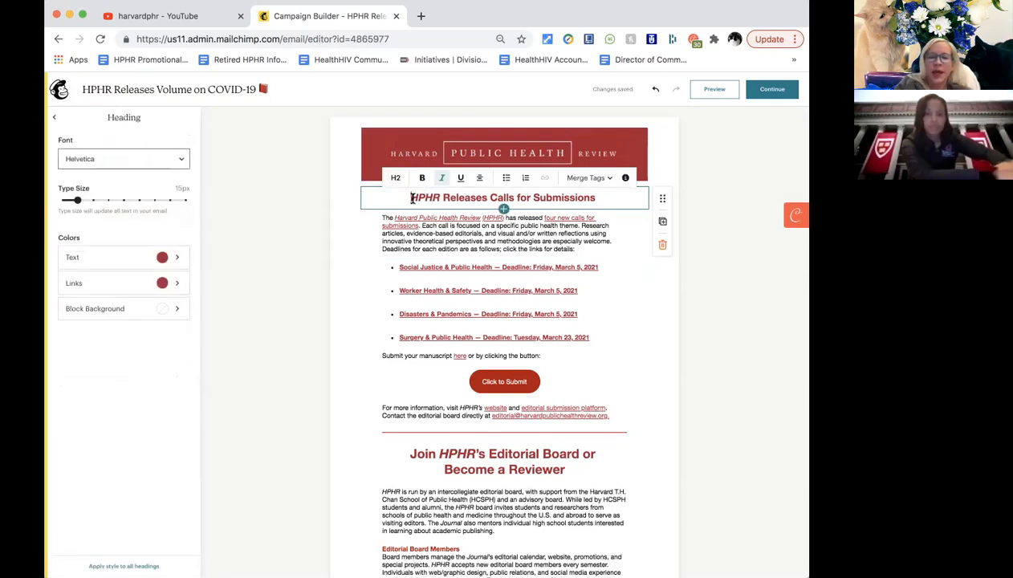
Replace the heading text with 'HPHR Releases Volume on COVID-19'.
{"action": "left_click_drag", "start_coordinate": [410, 197], "coordinate": [596, 198]}
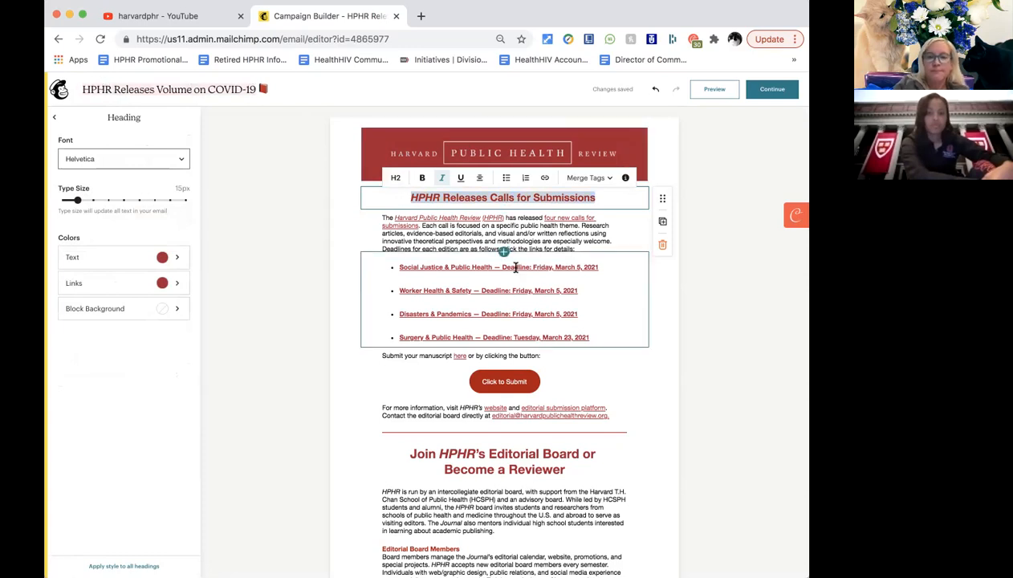
{"action": "left_click_drag", "start_coordinate": [410, 198], "coordinate": [595, 199]}
{"action": "type", "text": "HPHR Releases Volume on COVID-19"}
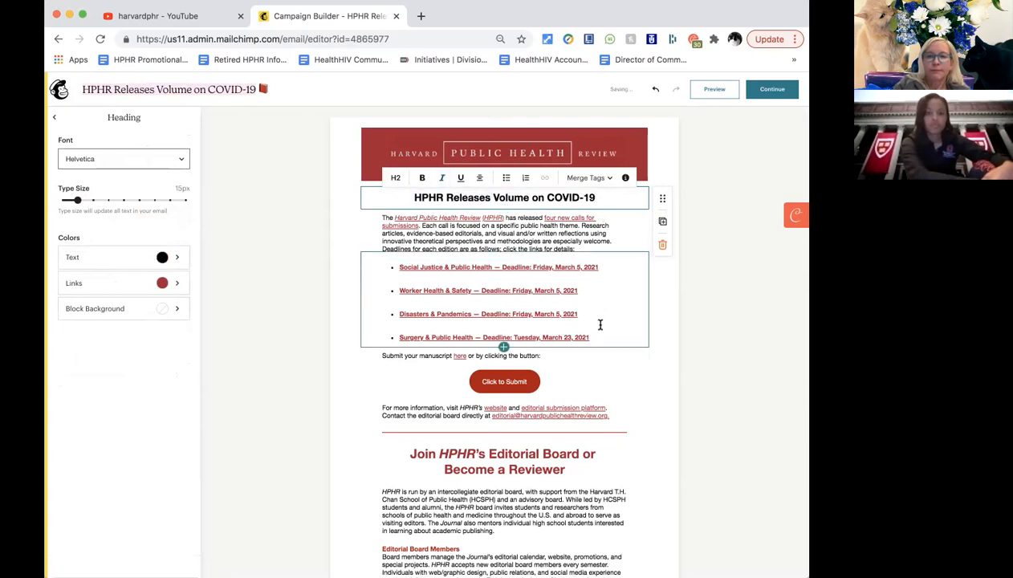
{"action": "key", "text": "ctrl+z"}
{"action": "key", "text": "ctrl+z"}
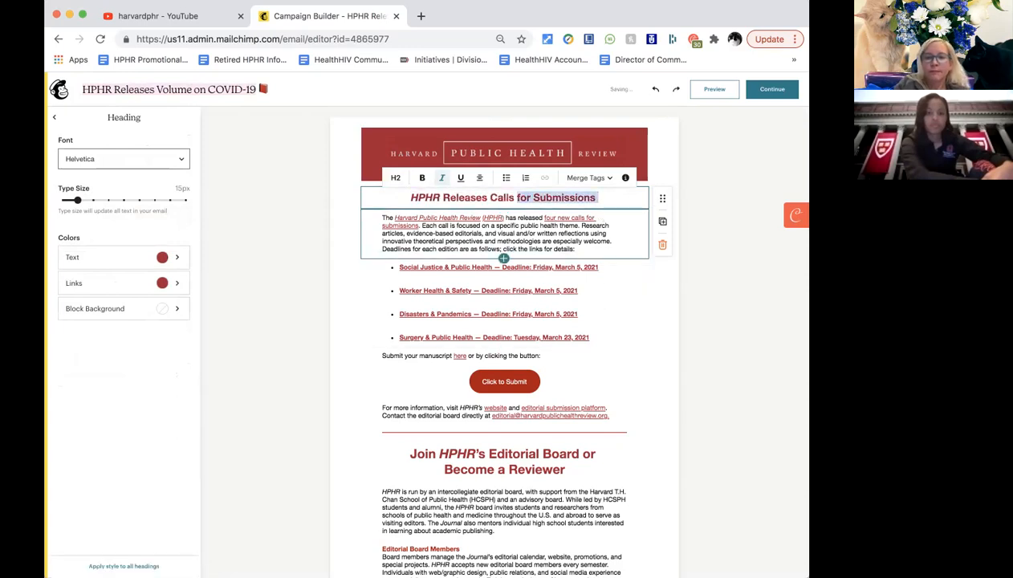
{"action": "key", "text": "ctrl+shift+z"}
{"action": "key", "text": "ctrl+shift+z"}
{"action": "key", "text": "shift+Left"}
{"action": "key", "text": "shift+Left"}
{"action": "key", "text": "shift+Left"}
{"action": "key", "text": "shift+Left"}
{"action": "key", "text": "shift+Left"}
{"action": "key", "text": "shift+Left"}
{"action": "key", "text": "shift+Left"}
{"action": "key", "text": "shift+Left"}
{"action": "key", "text": "shift+Left"}
{"action": "key", "text": "shift+Left"}
{"action": "key", "text": "shift+Left"}
{"action": "key", "text": "shift+Left"}
{"action": "key", "text": "shift+Left"}
{"action": "key", "text": "shift+Left"}
{"action": "key", "text": "shift+Left"}
{"action": "key", "text": "shift+Left"}
{"action": "key", "text": "shift+Left"}
{"action": "key", "text": "shift+Left"}
{"action": "key", "text": "shift+Left"}
{"action": "key", "text": "shift+Left"}
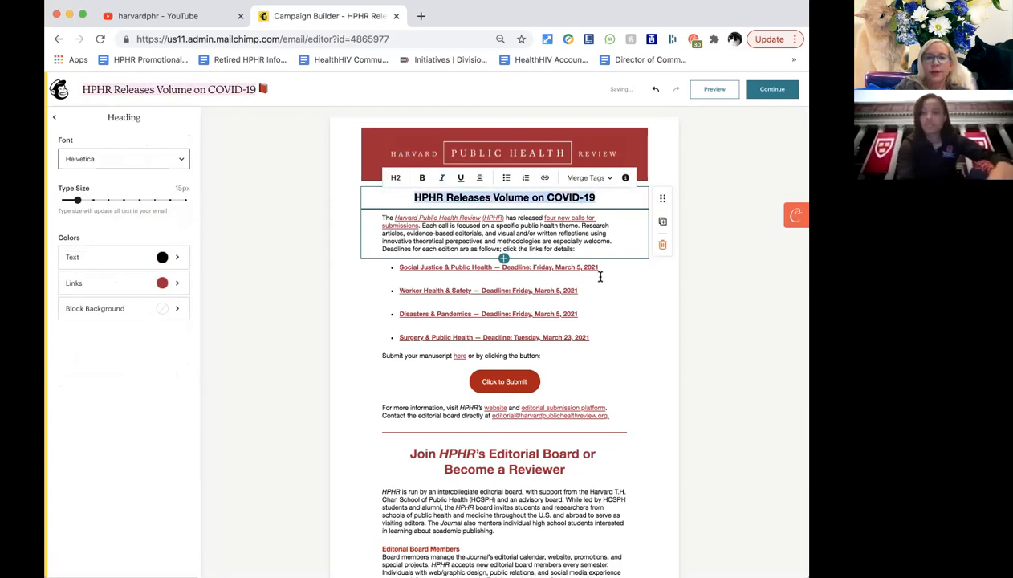
Colour the new heading text dark red.
{"action": "left_click", "coordinate": [161, 283]}
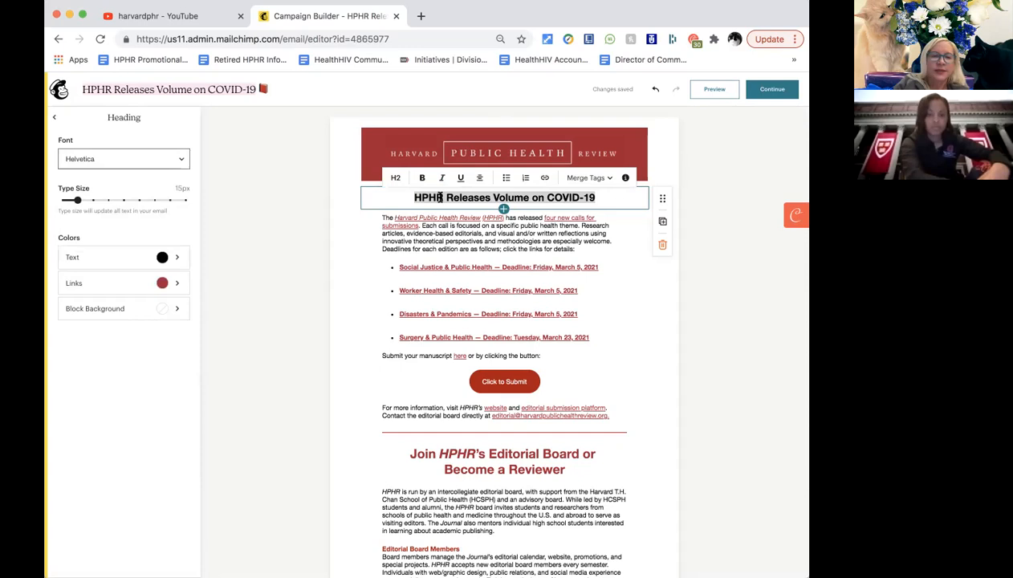
{"action": "left_click", "coordinate": [178, 261]}
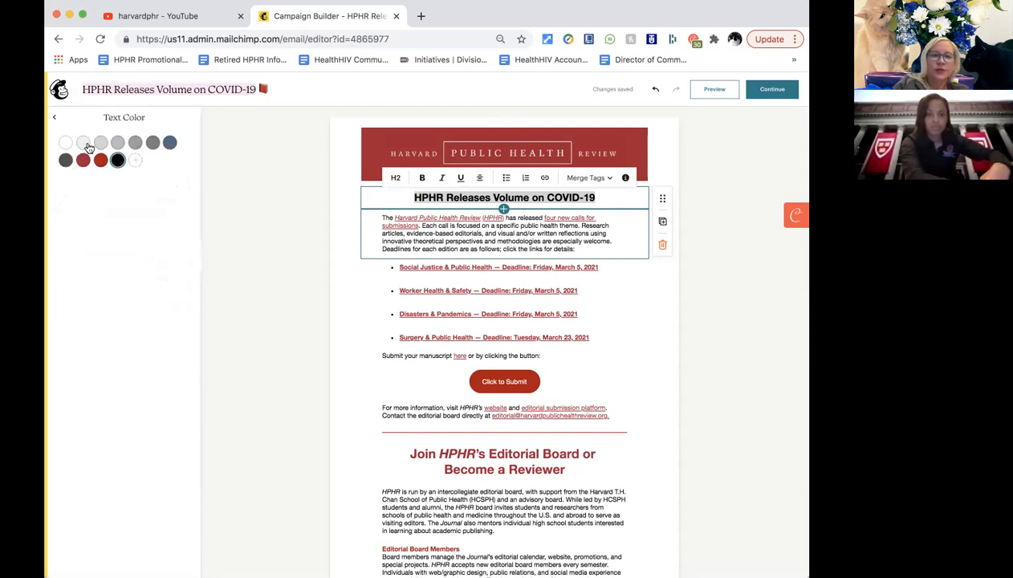
{"action": "left_click", "coordinate": [53, 117]}
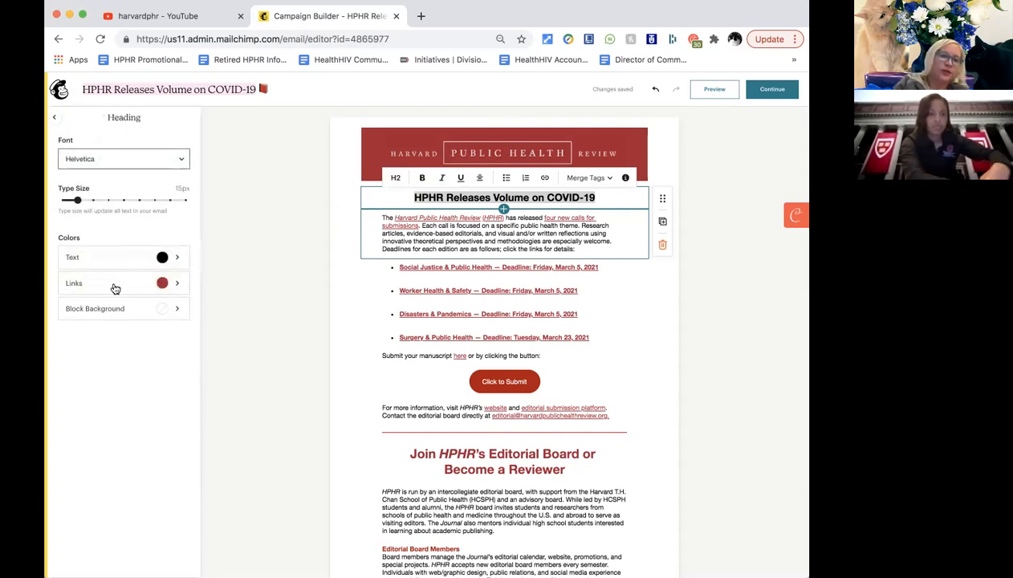
{"action": "left_click", "coordinate": [117, 165]}
{"action": "left_click", "coordinate": [116, 163]}
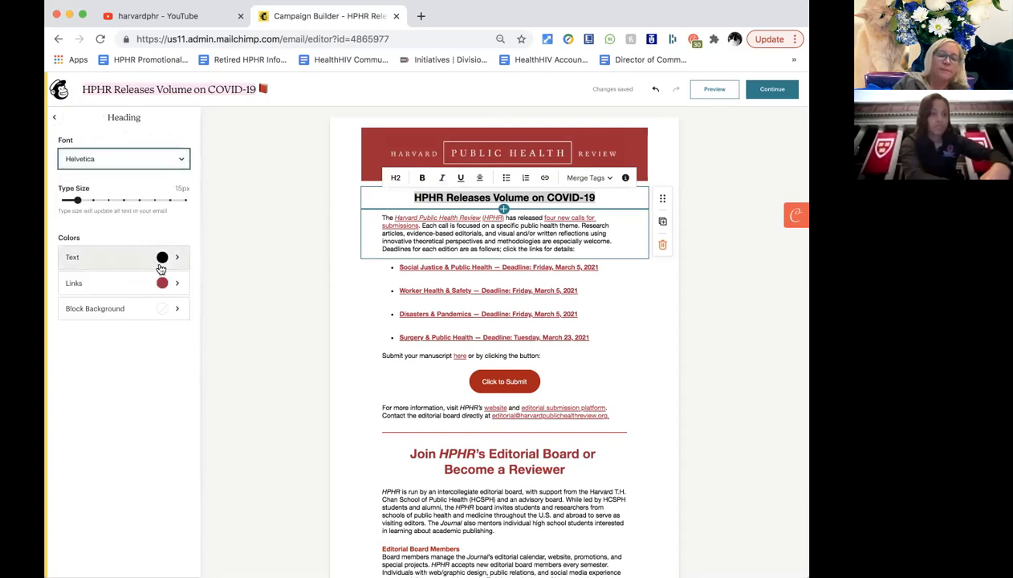
{"action": "left_click", "coordinate": [163, 258]}
{"action": "left_click", "coordinate": [83, 160]}
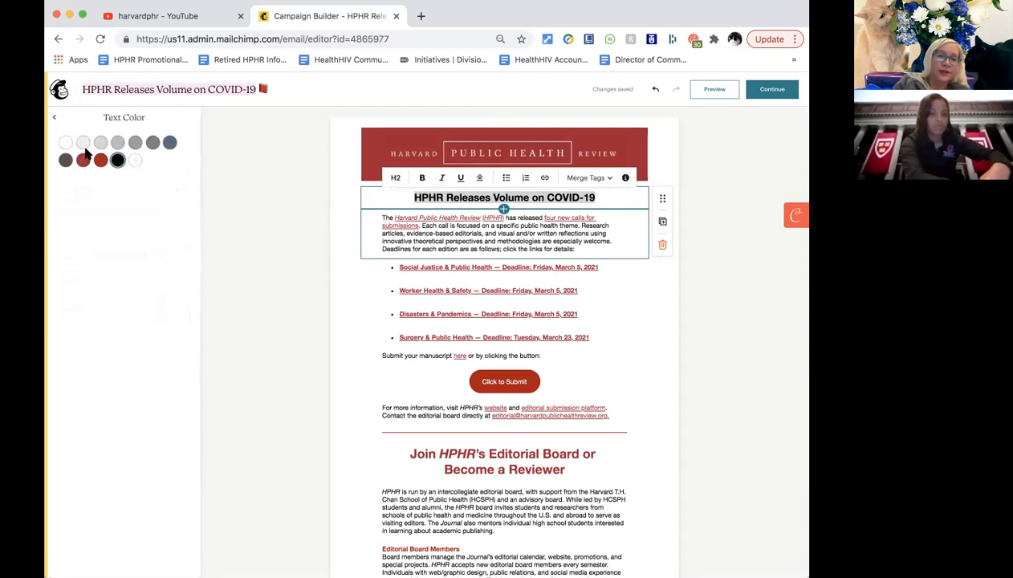
{"action": "left_click", "coordinate": [289, 304]}
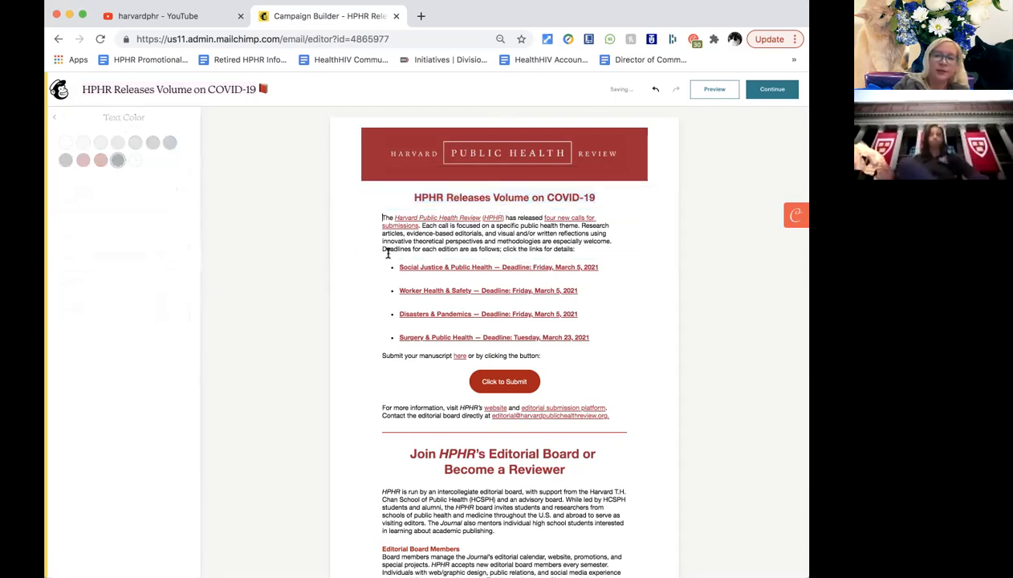
Toggle italic styling on the word HPHR in the heading.
{"action": "double_click", "coordinate": [439, 200]}
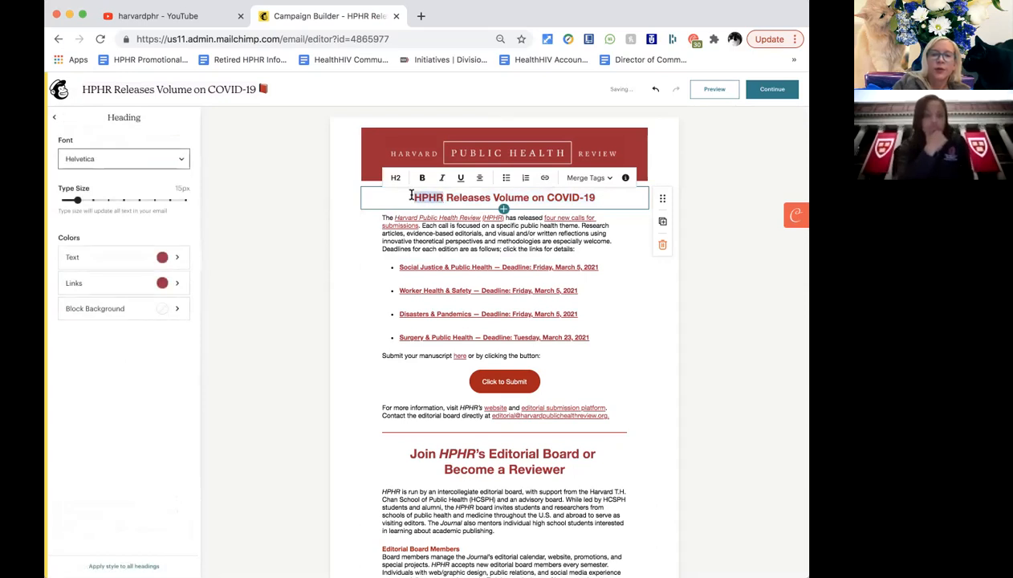
{"action": "left_click", "coordinate": [449, 200]}
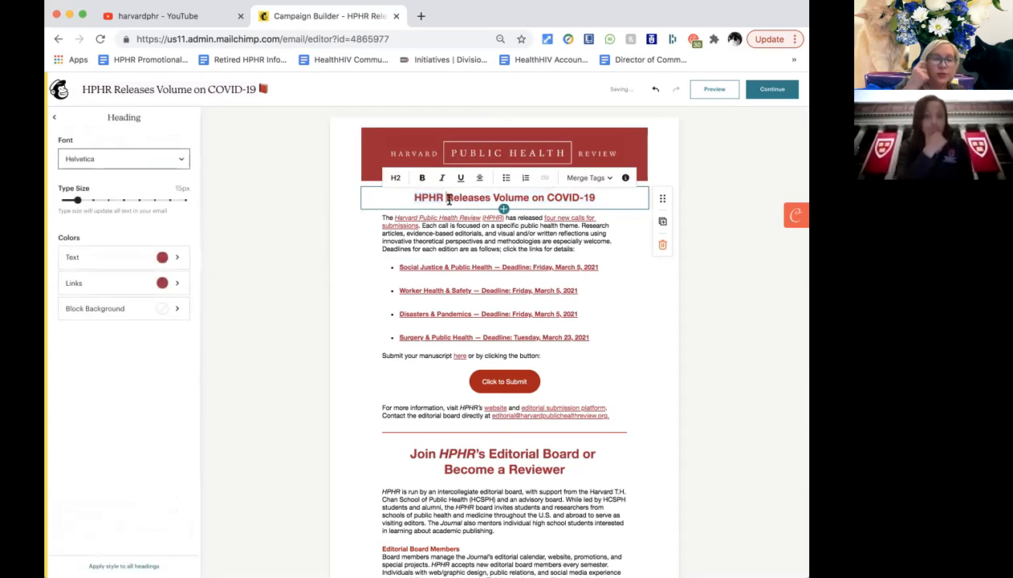
{"action": "double_click", "coordinate": [434, 197]}
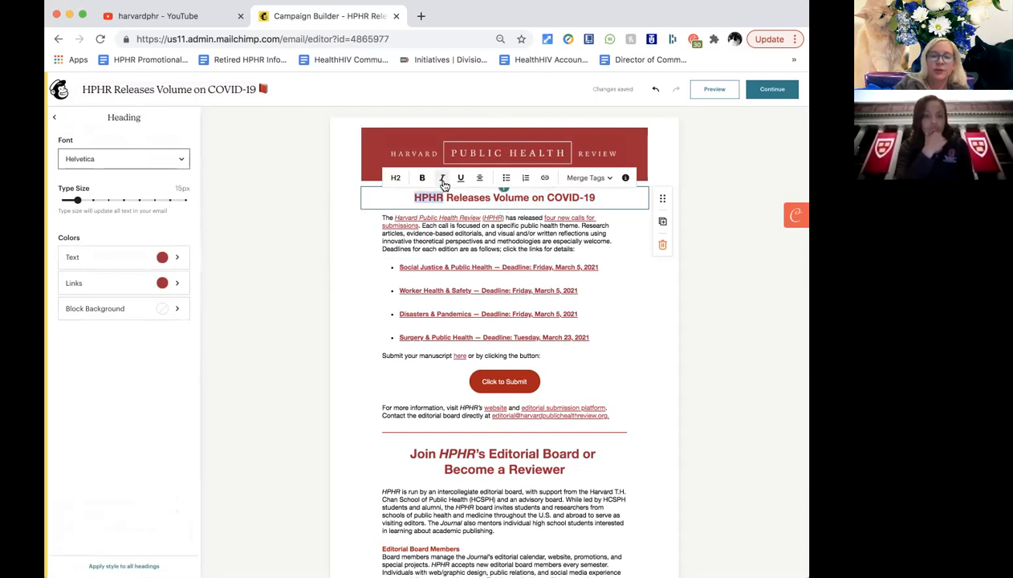
{"action": "left_click", "coordinate": [442, 180]}
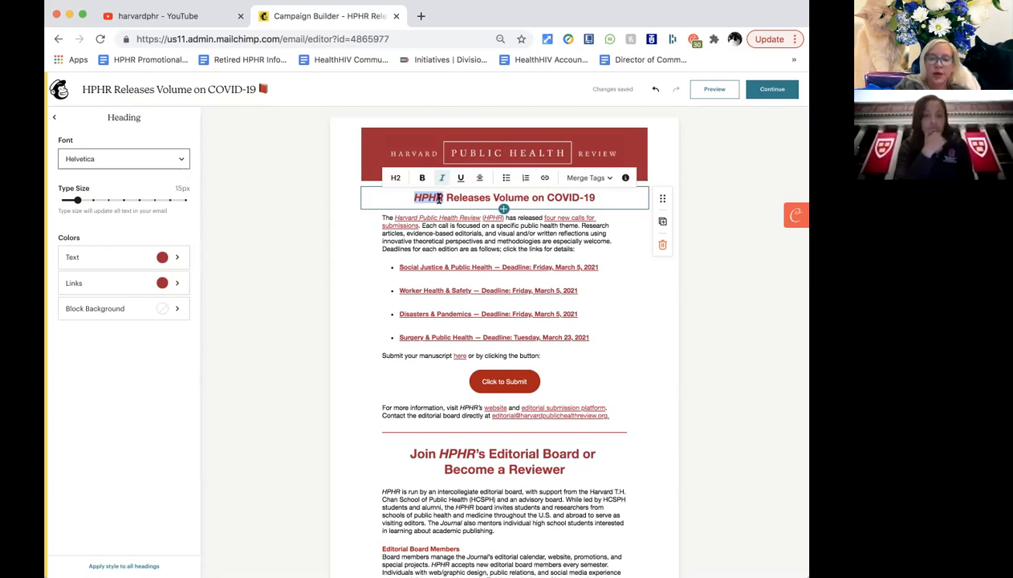
{"action": "key", "text": "super+i"}
{"action": "key", "text": "super+i"}
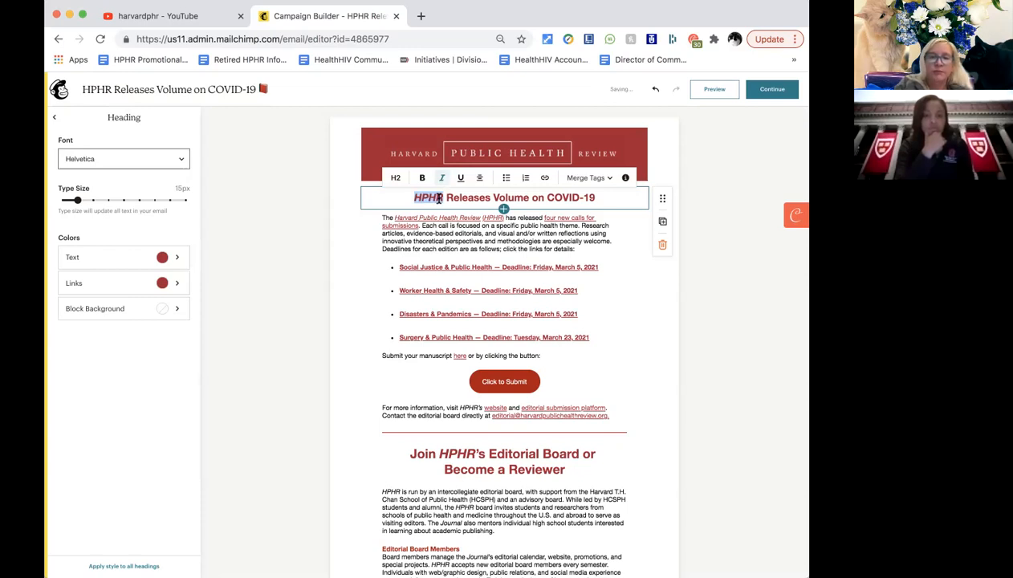
{"action": "key", "text": "super+i"}
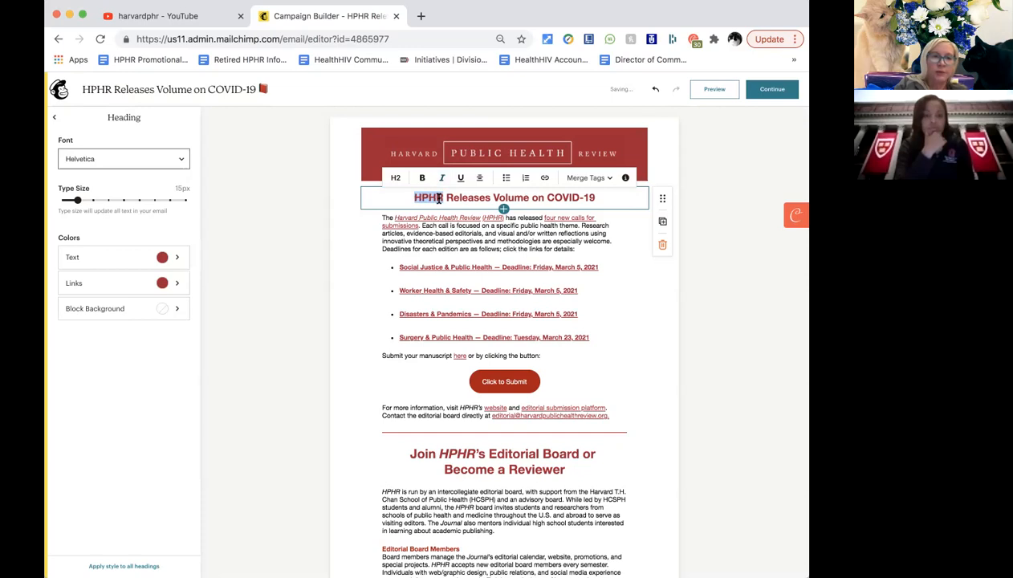
{"action": "key", "text": "super+i"}
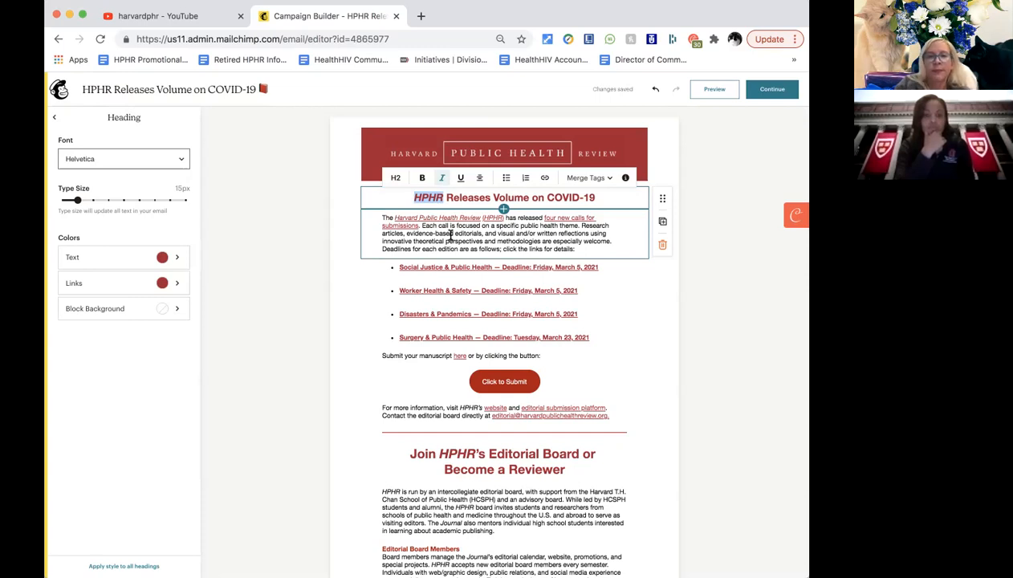
Link 'Harvard Public Health Review (HPHR)' in the intro paragraph to the HPHR Scholastica address, ending with '/'.
{"action": "left_click", "coordinate": [446, 233]}
{"action": "left_click_drag", "start_coordinate": [383, 217], "coordinate": [590, 252]}
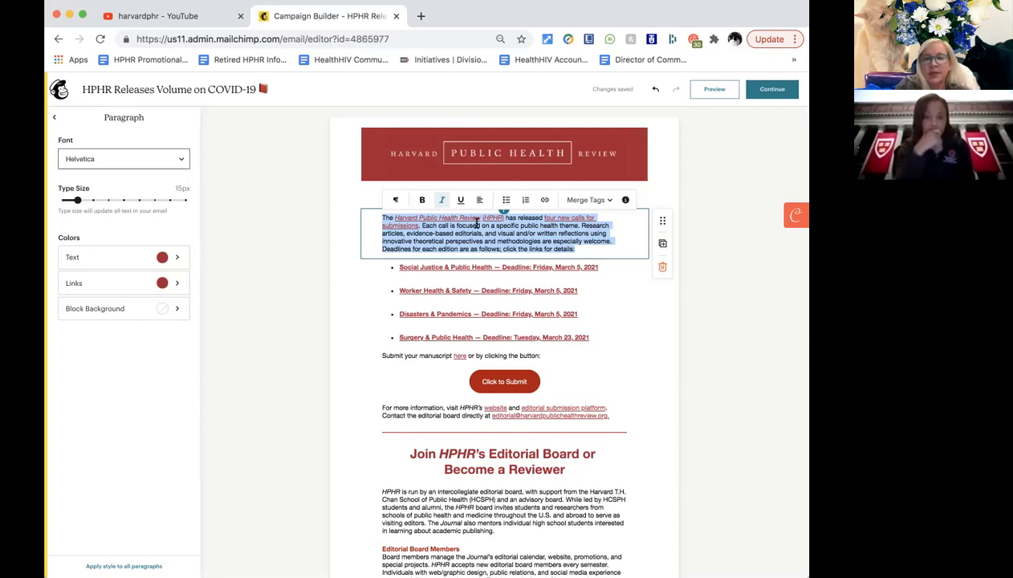
{"action": "left_click", "coordinate": [438, 218]}
{"action": "key", "text": "alt+Left"}
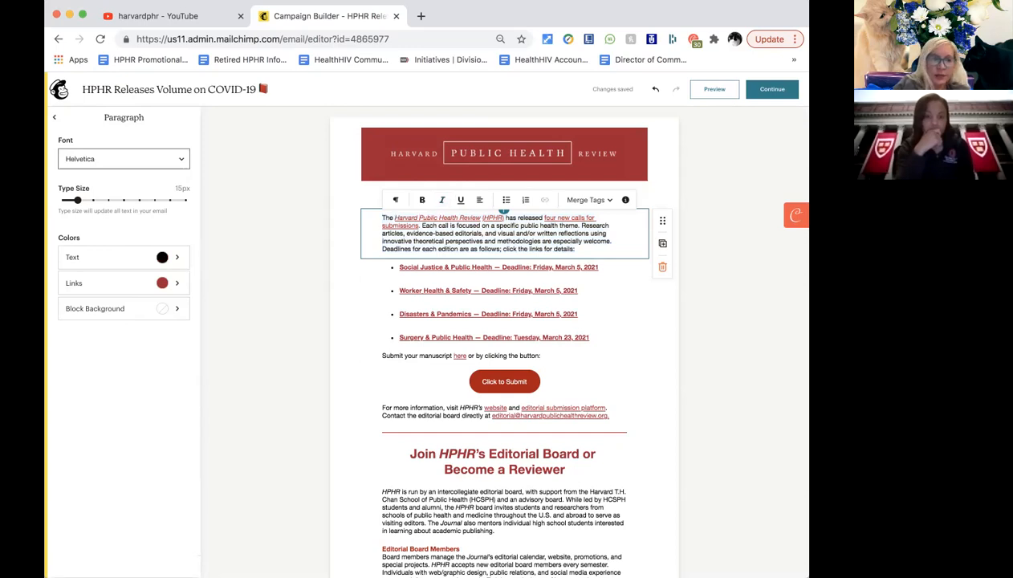
{"action": "key", "text": "shift+alt+Right"}
{"action": "key", "text": "shift+alt+Right"}
{"action": "key", "text": "shift+alt+Right"}
{"action": "key", "text": "shift+alt+Right"}
{"action": "key", "text": "shift+alt+Right"}
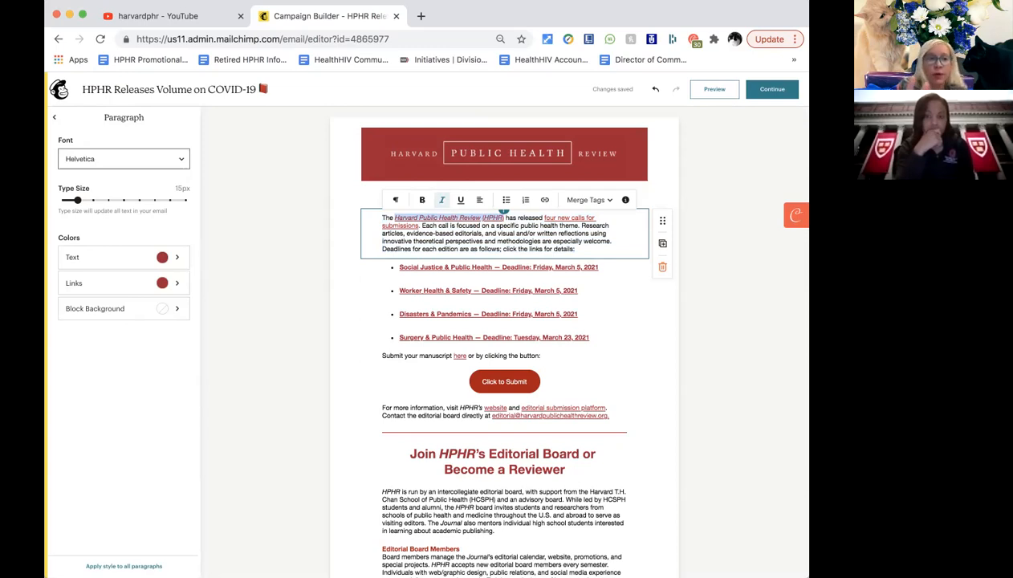
{"action": "left_click", "coordinate": [545, 199]}
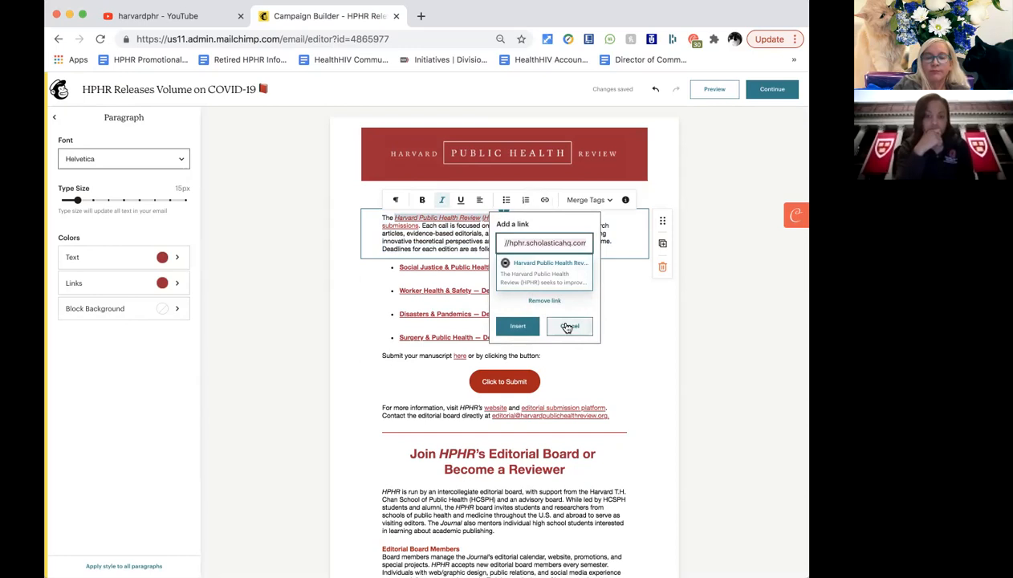
{"action": "type", "text": "/"}
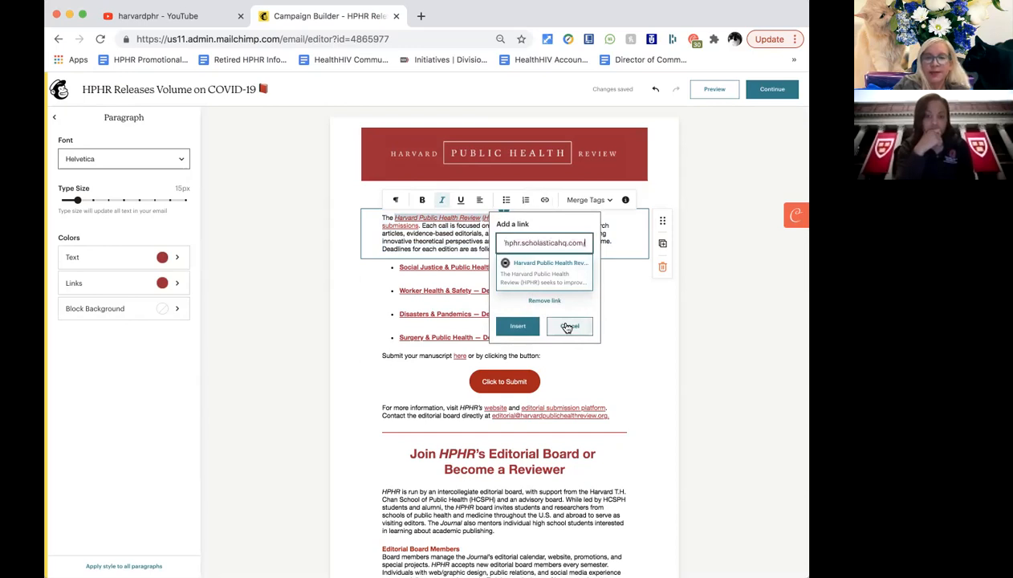
{"action": "left_click", "coordinate": [520, 327]}
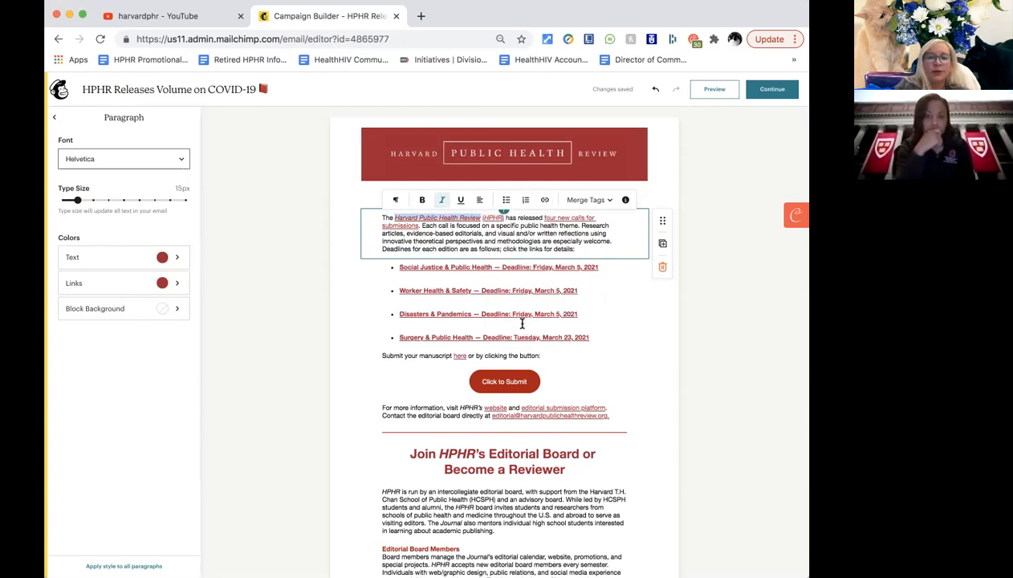
{"action": "left_click", "coordinate": [465, 222]}
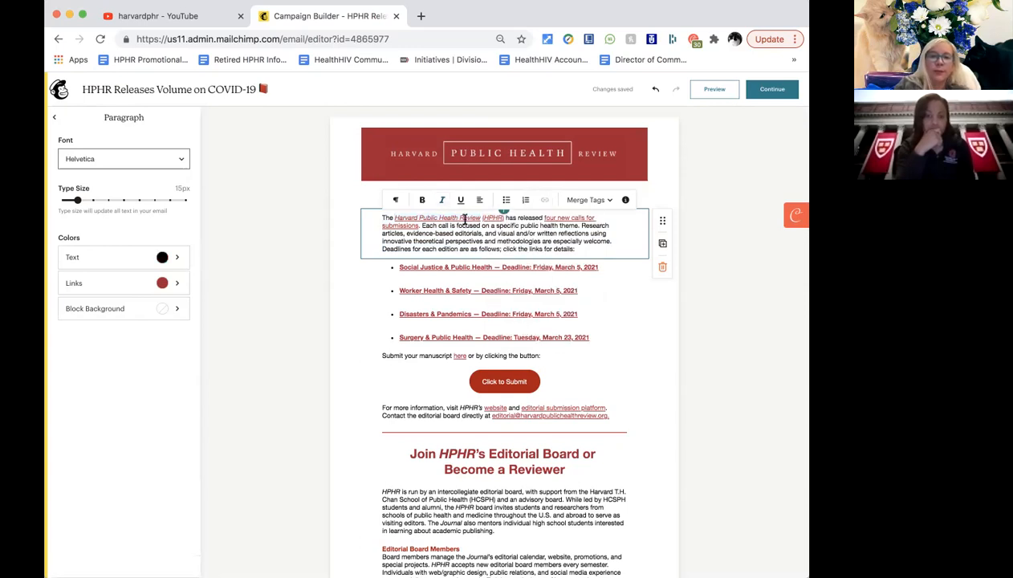
{"action": "left_click_drag", "start_coordinate": [395, 218], "coordinate": [503, 214]}
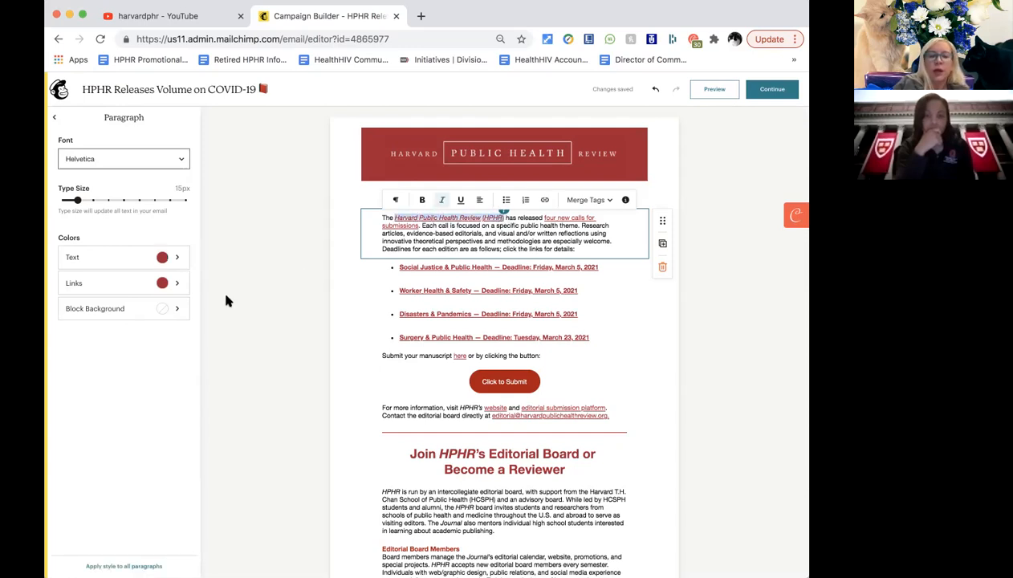
{"action": "left_click", "coordinate": [170, 283]}
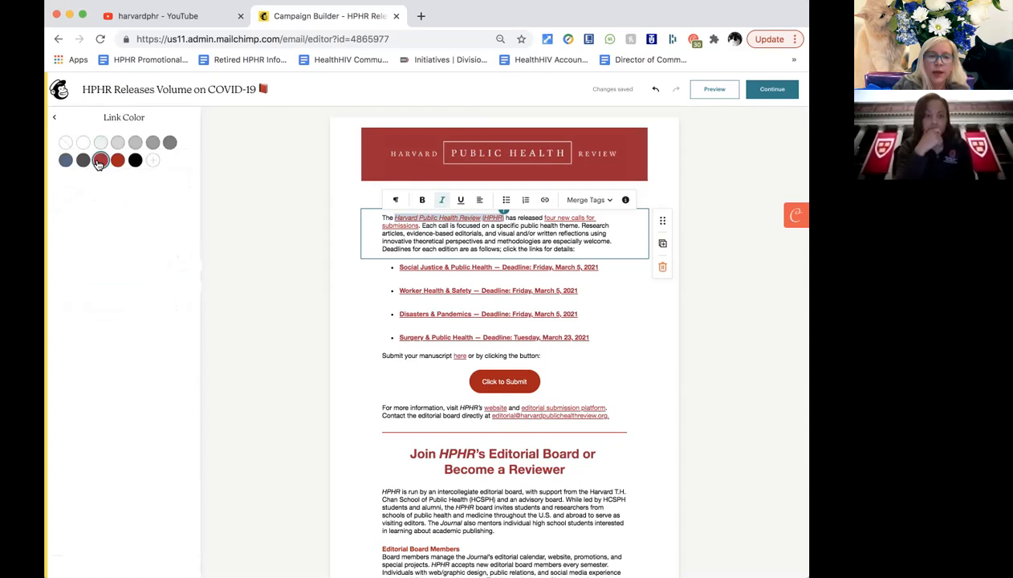
Make the paragraph's link colour and the journal name's text colour blue-grey.
{"action": "left_click", "coordinate": [65, 162]}
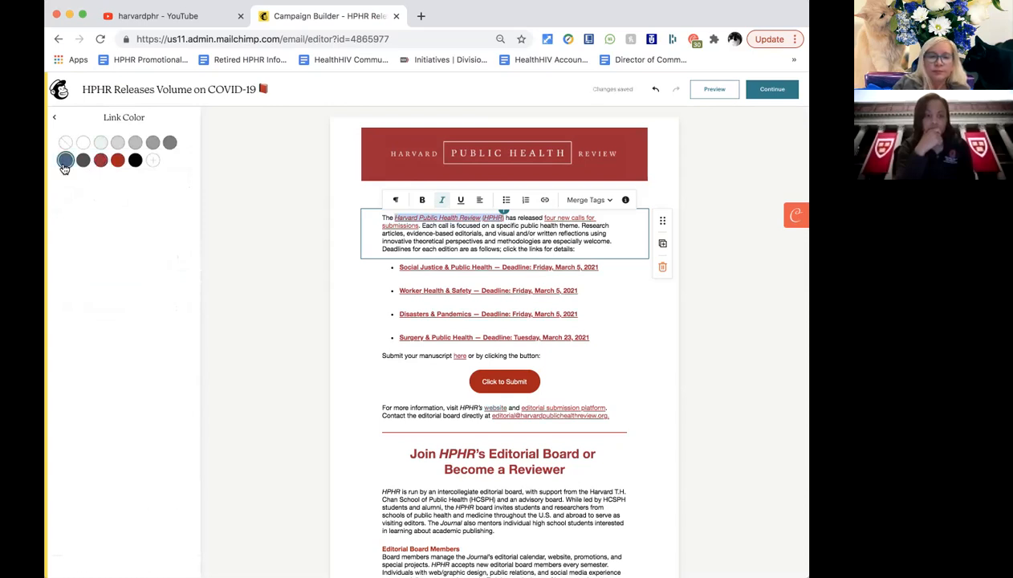
{"action": "left_click", "coordinate": [385, 282]}
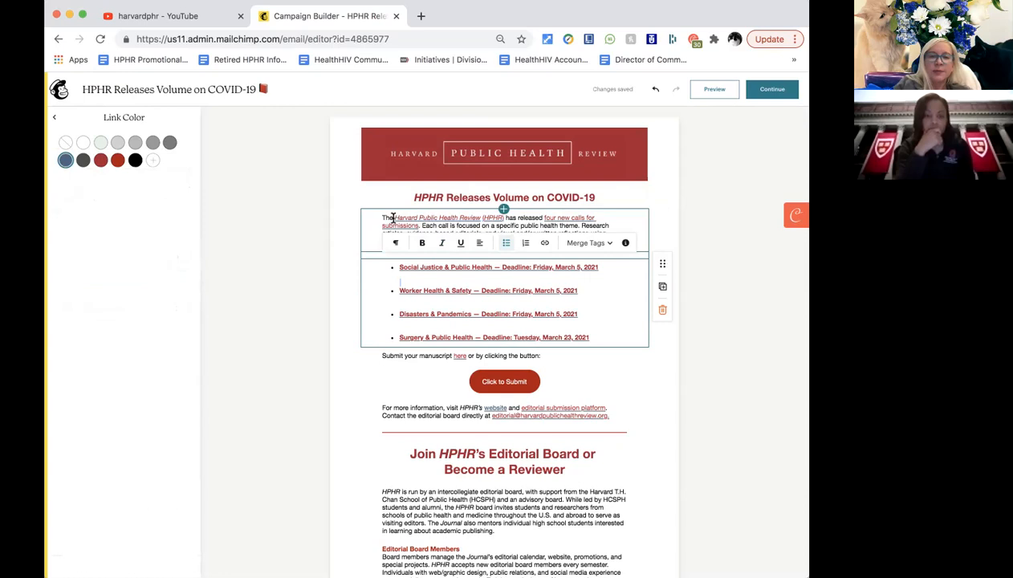
{"action": "triple_click", "coordinate": [427, 219]}
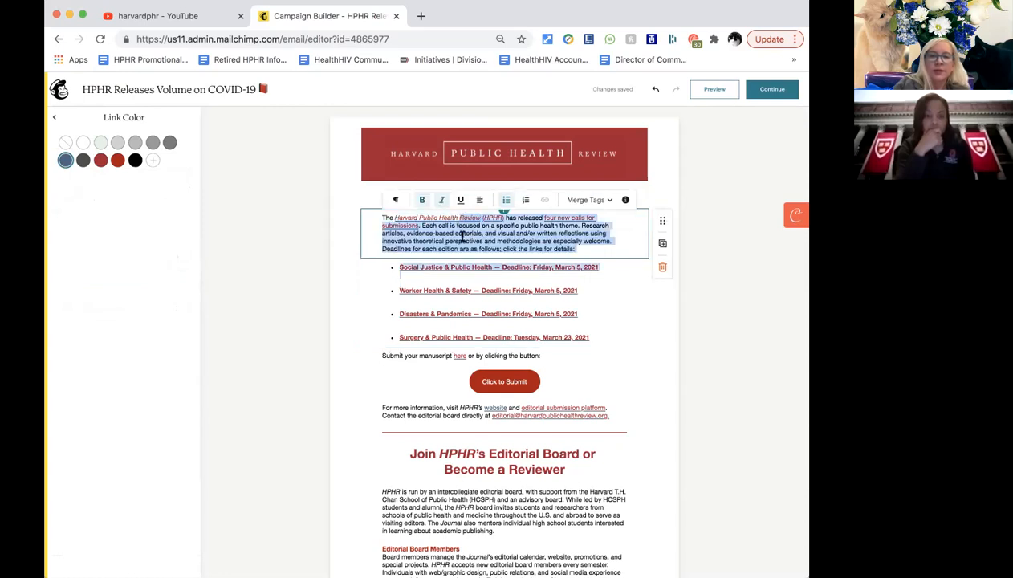
{"action": "left_click", "coordinate": [460, 240]}
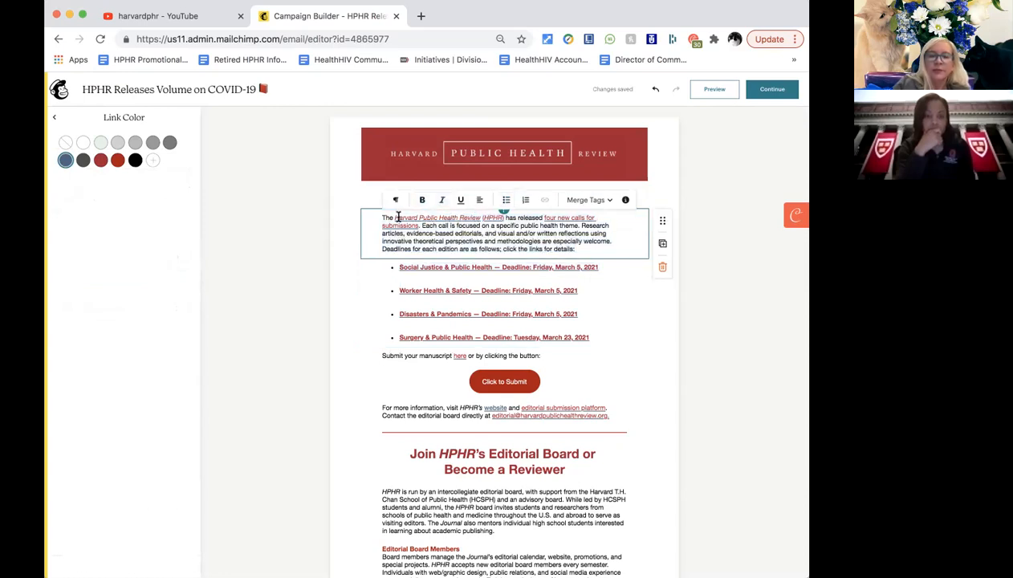
{"action": "left_click", "coordinate": [493, 218]}
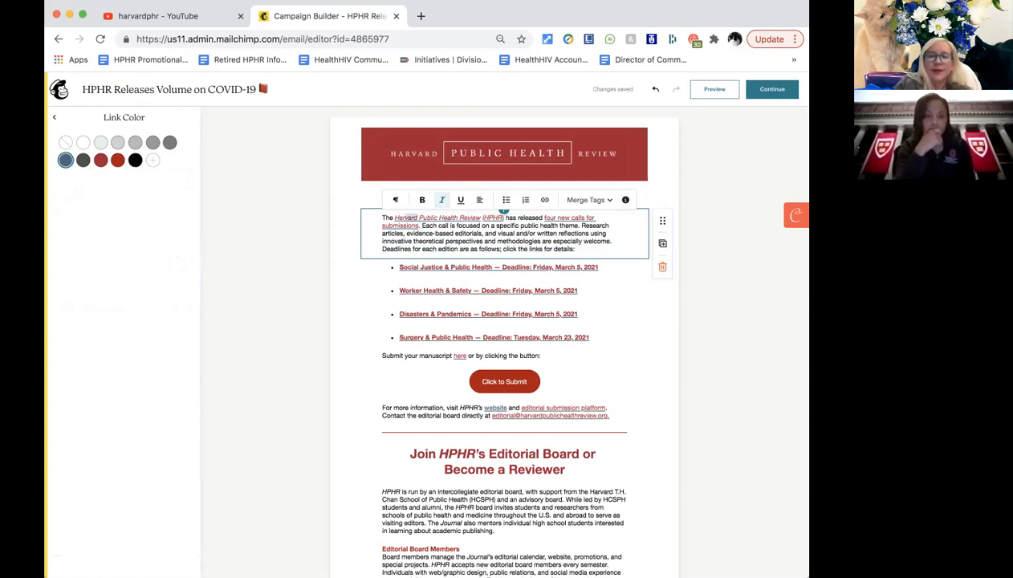
{"action": "double_click", "coordinate": [405, 218]}
{"action": "left_click_drag", "start_coordinate": [416, 217], "coordinate": [503, 218]}
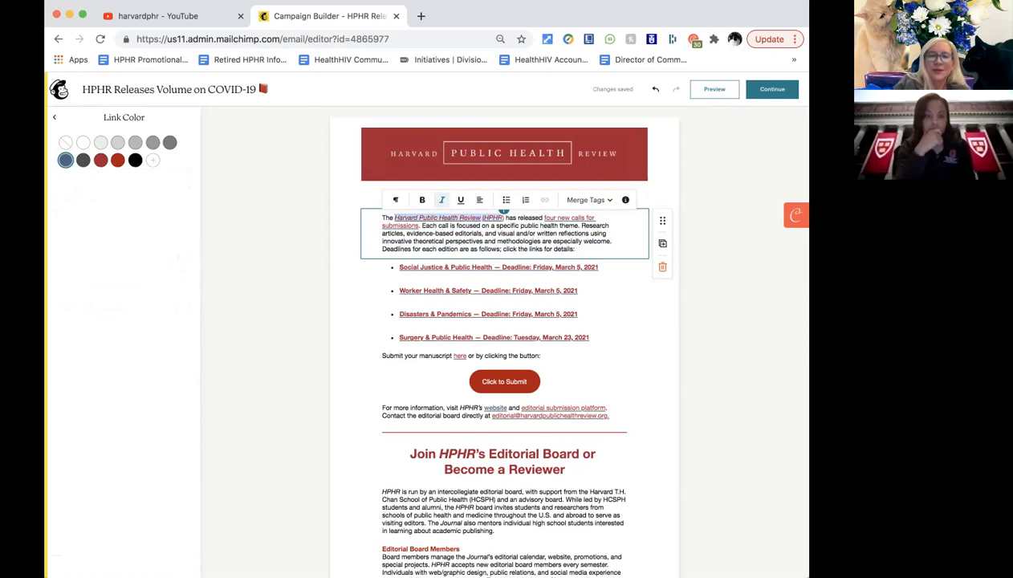
{"action": "left_click", "coordinate": [54, 117]}
{"action": "left_click", "coordinate": [174, 257]}
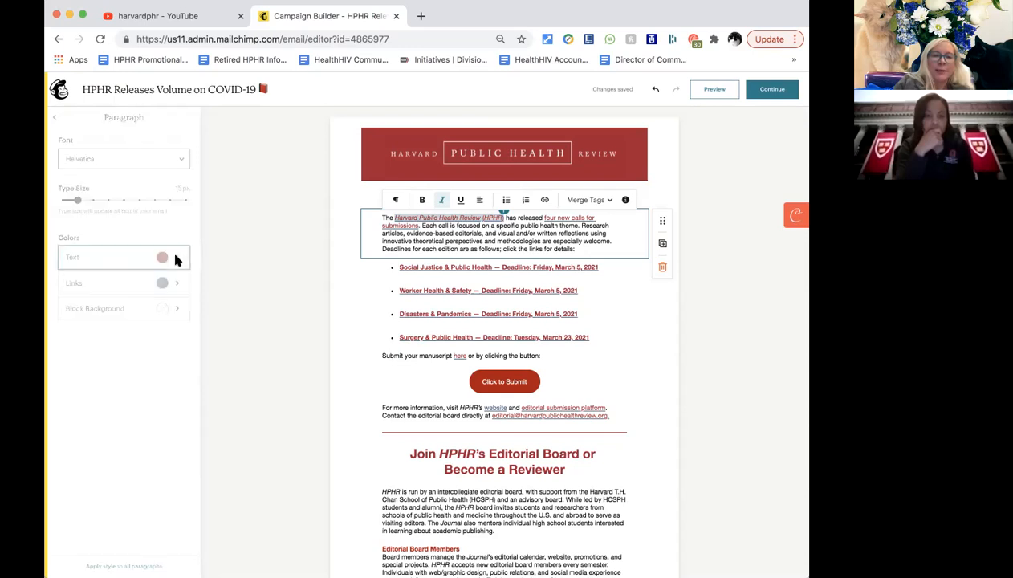
{"action": "left_click", "coordinate": [169, 143]}
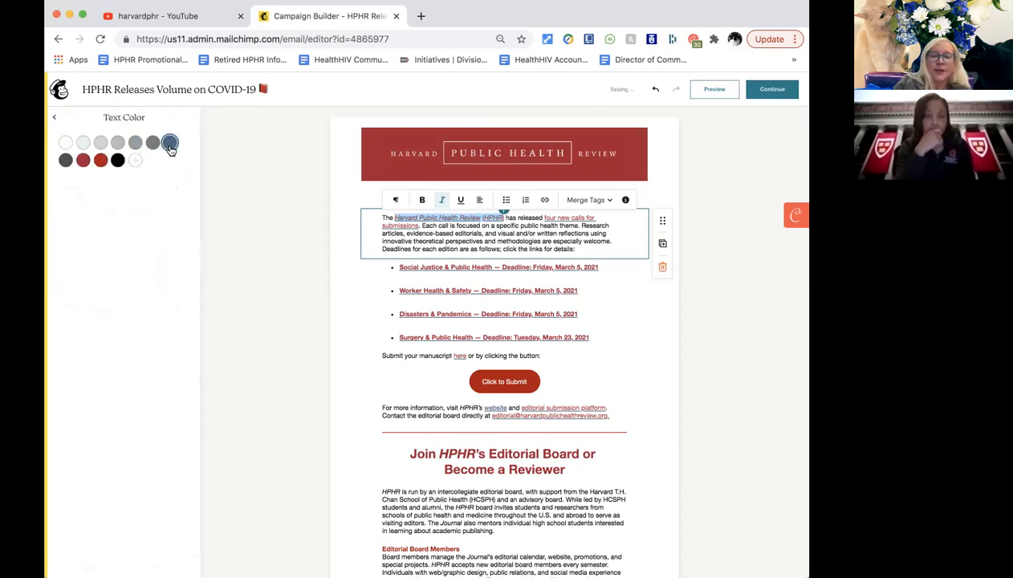
Select the four deadline bullets below the intro paragraph.
{"action": "left_click", "coordinate": [452, 245]}
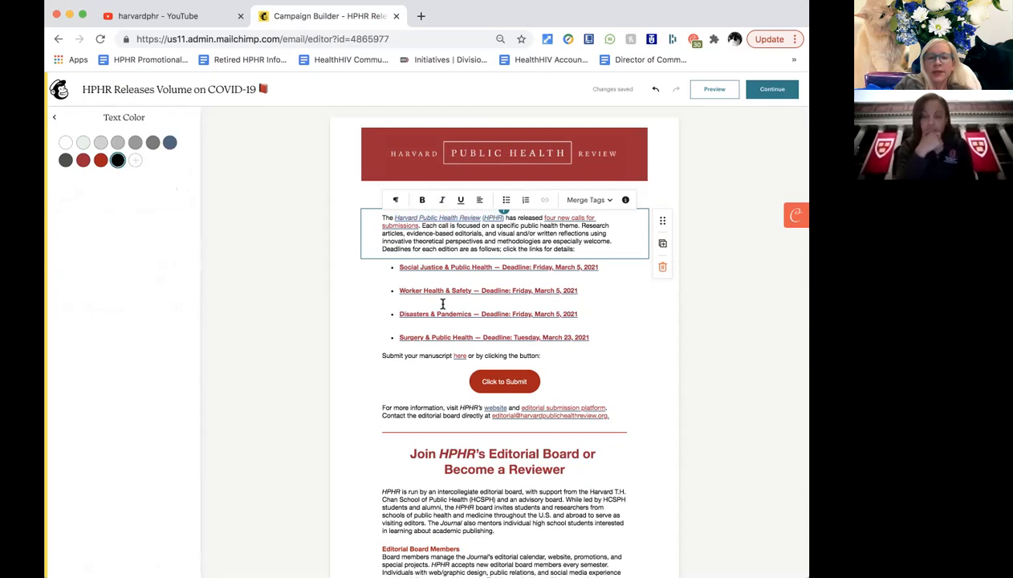
{"action": "scroll", "coordinate": [437, 301], "scroll_direction": "down", "scroll_amount": 1}
{"action": "left_click_drag", "start_coordinate": [397, 220], "coordinate": [590, 291]}
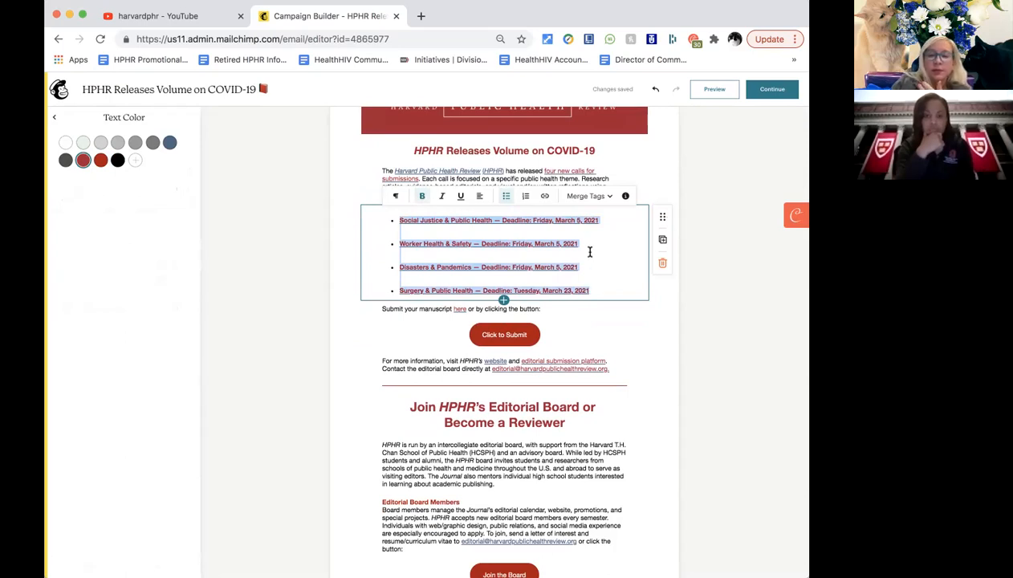
{"action": "left_click", "coordinate": [598, 221]}
Move editing from the first deadline bullet to the 'Submit your manuscript' line.
{"action": "left_click_drag", "start_coordinate": [599, 222], "coordinate": [395, 218]}
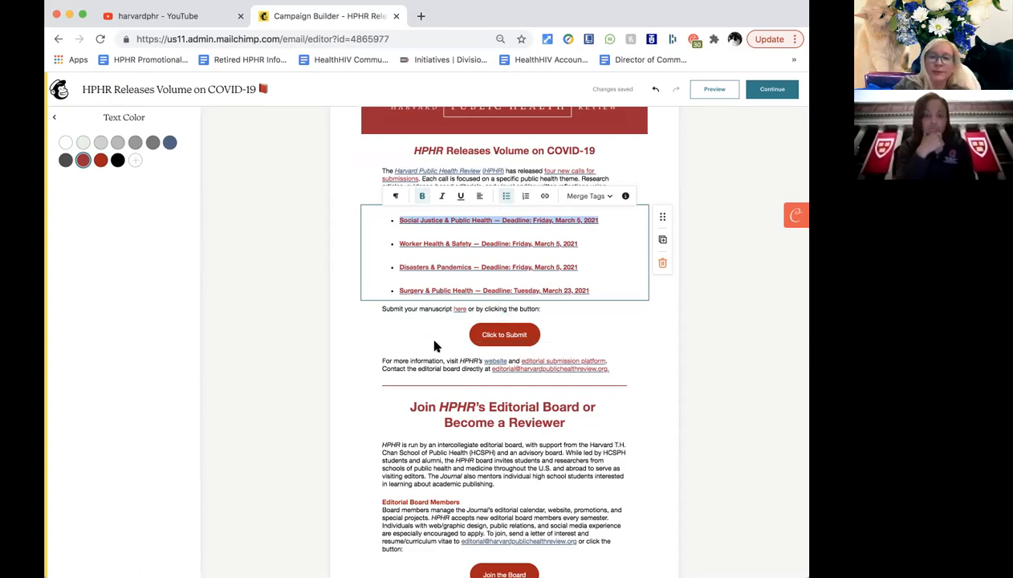
{"action": "left_click", "coordinate": [428, 309]}
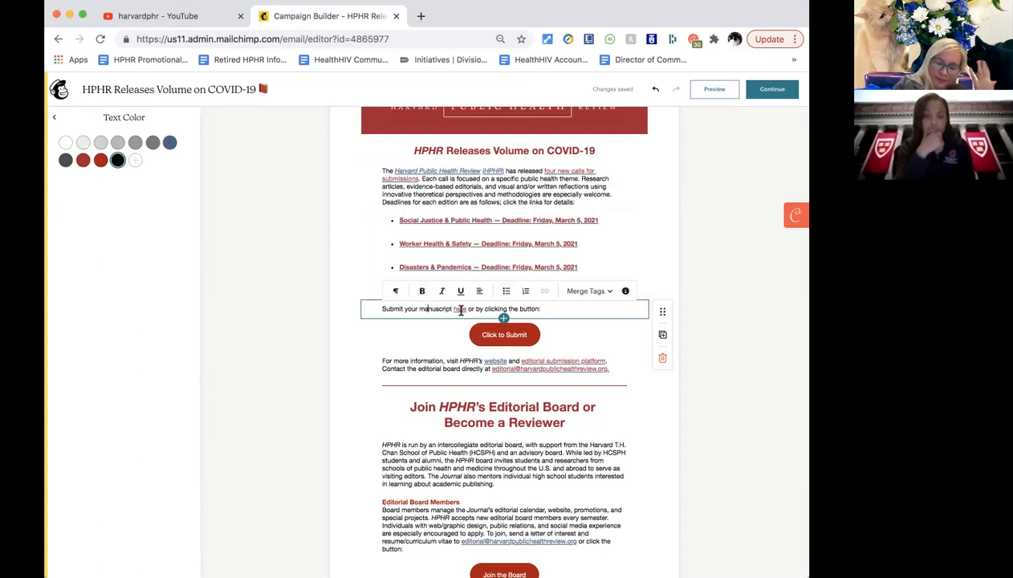
Select the Click to Submit button, duplicating and then deleting a copy of its block.
{"action": "left_click", "coordinate": [498, 332]}
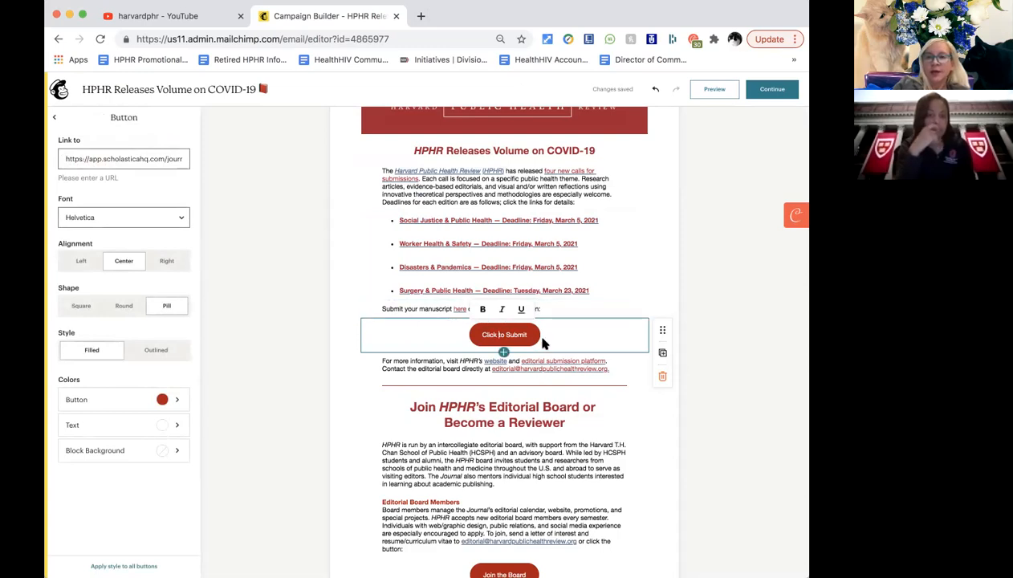
{"action": "scroll", "coordinate": [539, 339], "scroll_direction": "up", "scroll_amount": 2}
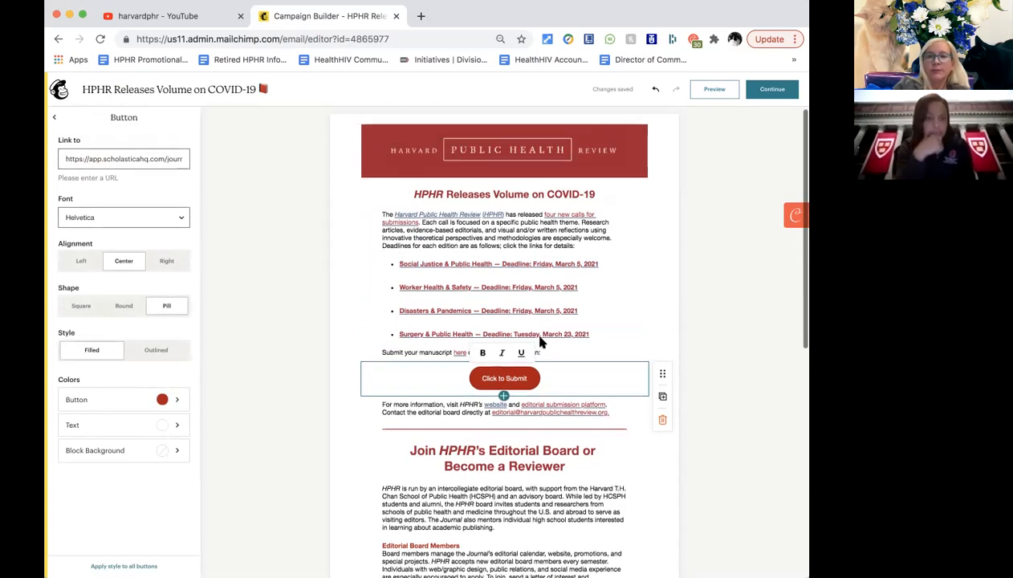
{"action": "left_click", "coordinate": [662, 399]}
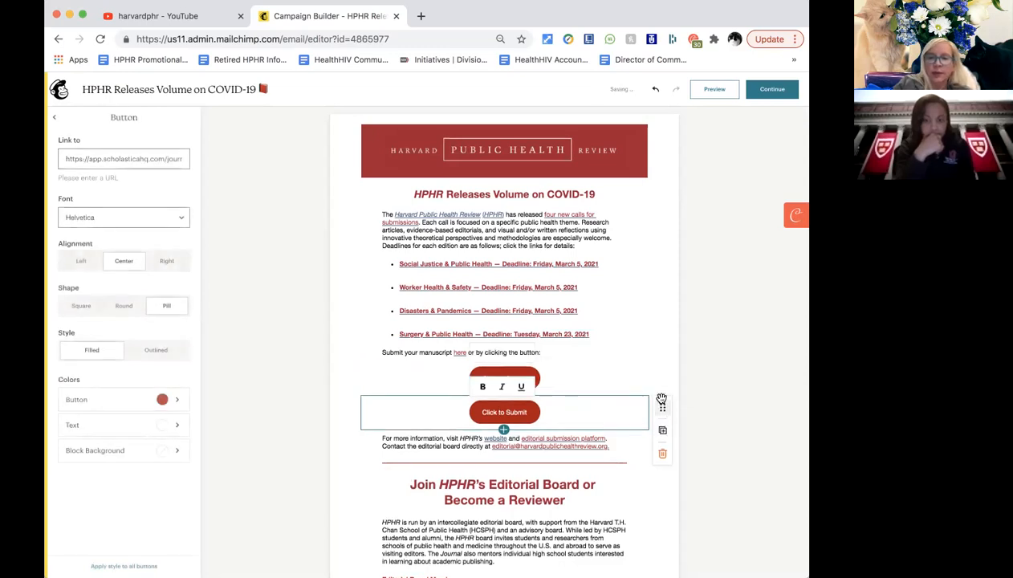
{"action": "left_click", "coordinate": [664, 455]}
{"action": "scroll", "coordinate": [534, 334], "scroll_direction": "down", "scroll_amount": 1}
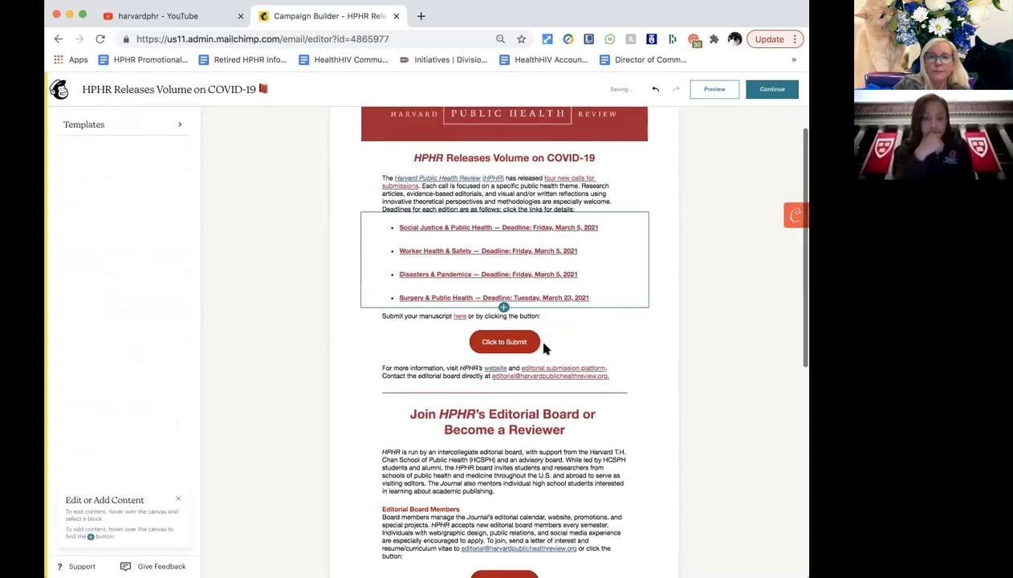
{"action": "left_click", "coordinate": [560, 344]}
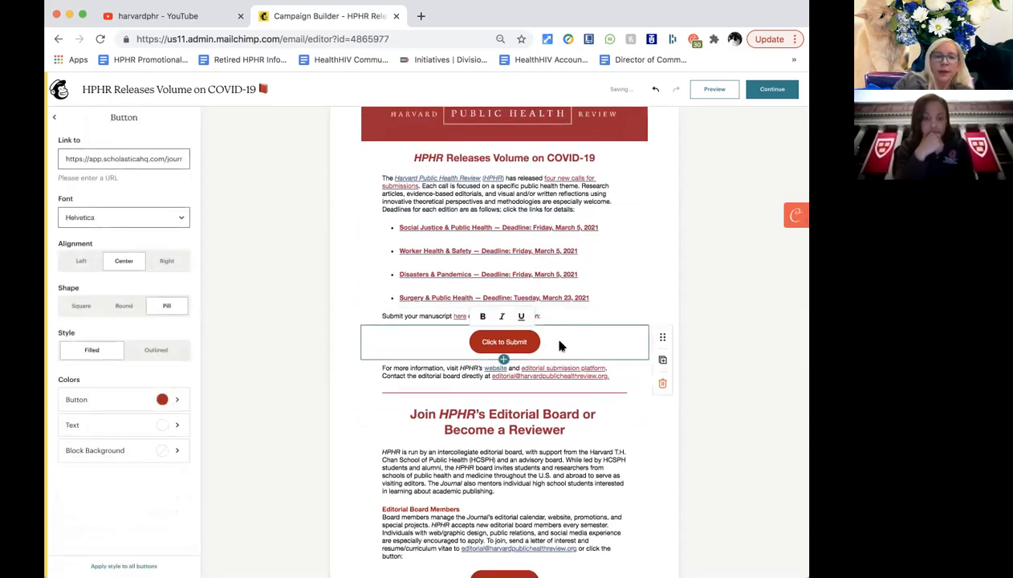
{"action": "scroll", "coordinate": [560, 345], "scroll_direction": "up", "scroll_amount": 1}
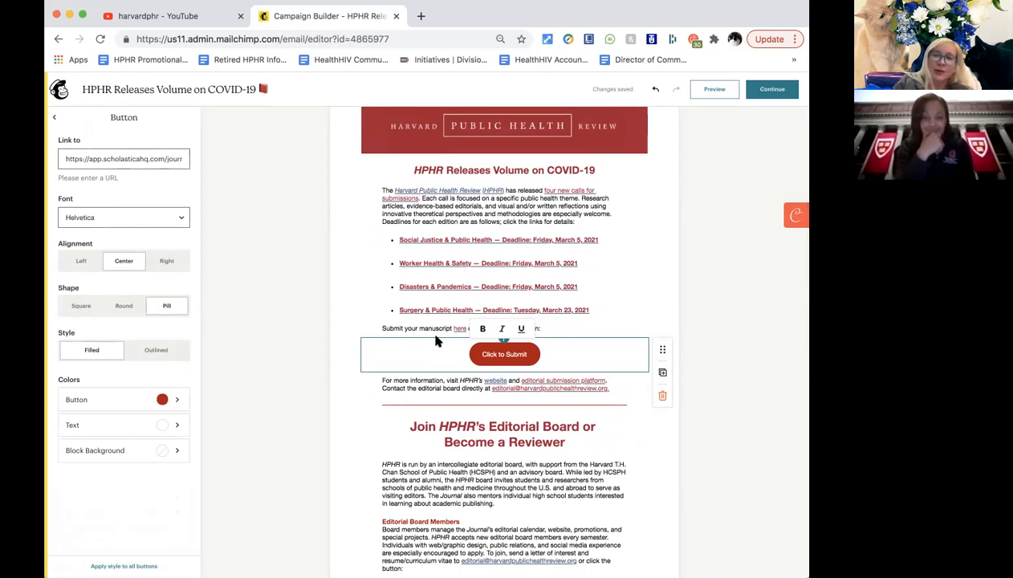
{"action": "left_click", "coordinate": [167, 161]}
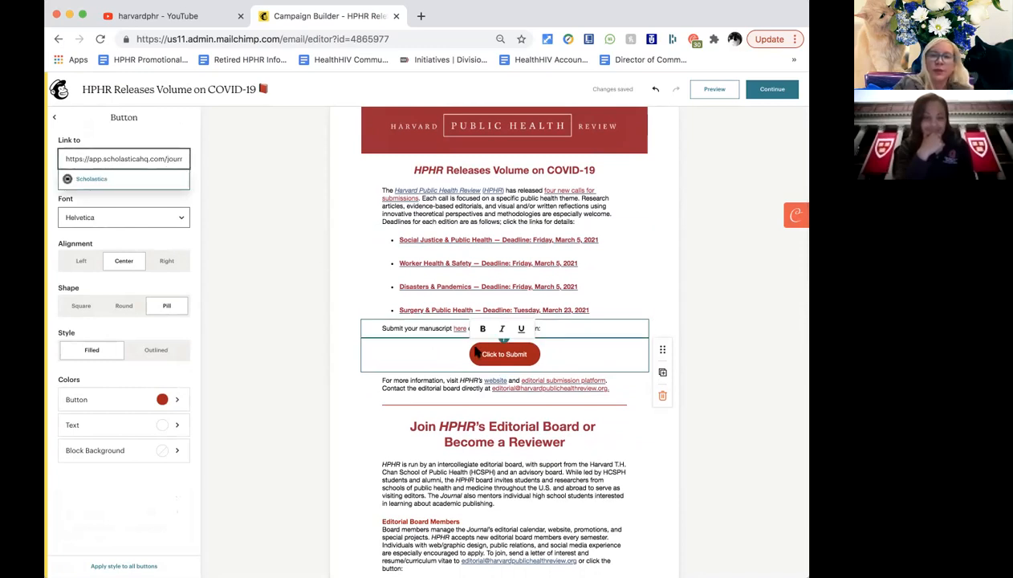
{"action": "left_click", "coordinate": [501, 354]}
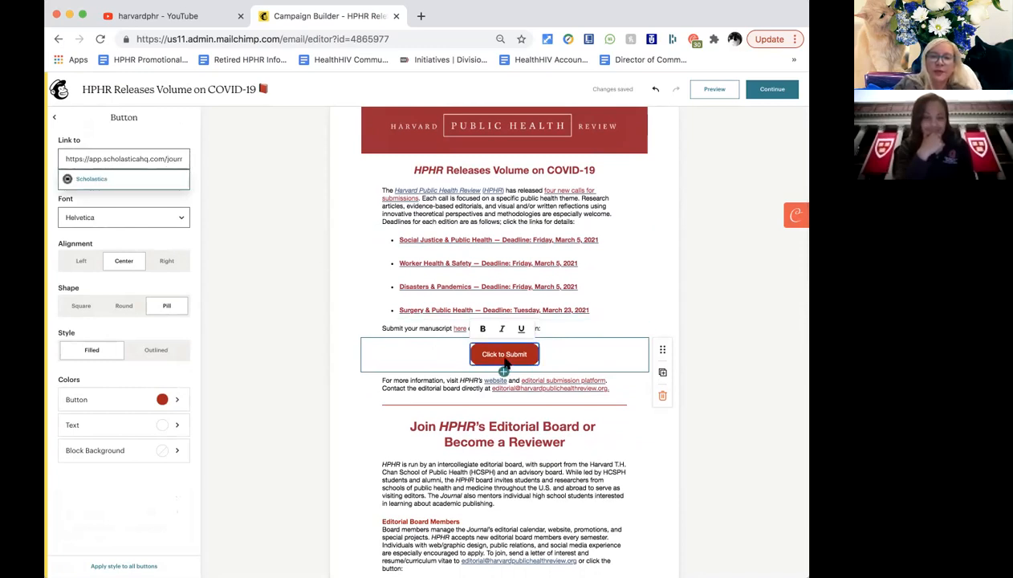
Relabel the button 'Harvard Public Health Review Website', fixing typos along the way.
{"action": "triple_click", "coordinate": [501, 354]}
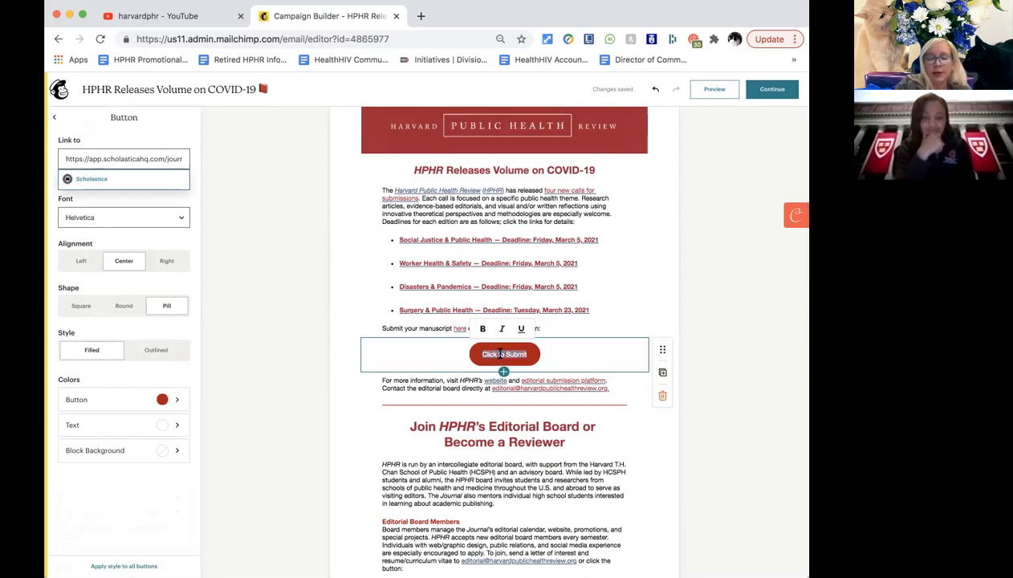
{"action": "type", "text": "Harvard Public Health Reviewe"}
{"action": "key", "text": "BackSpace"}
{"action": "key", "text": "BackSpace"}
{"action": "key", "text": "BackSpace"}
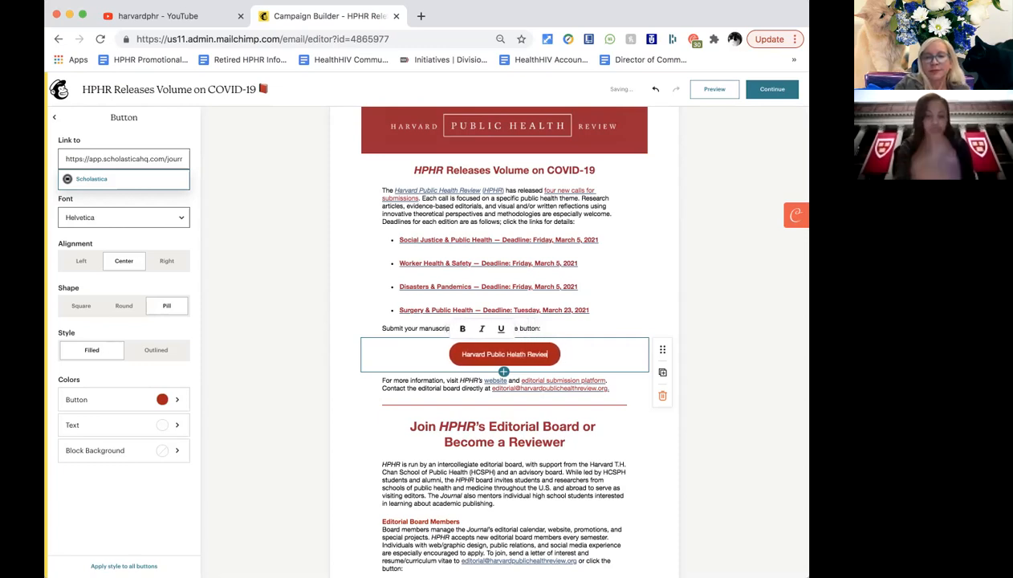
{"action": "type", "text": "w Website"}
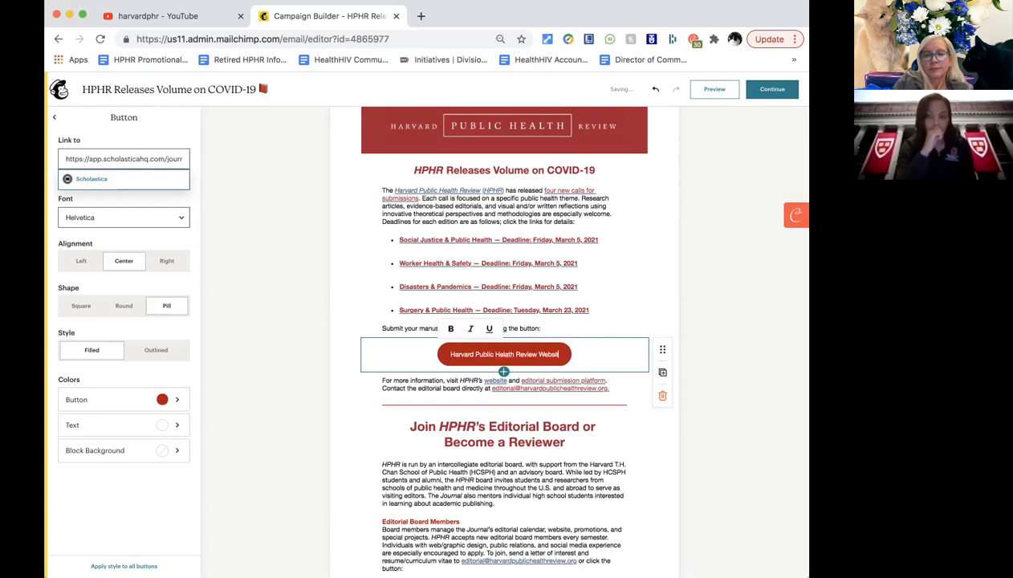
{"action": "left_click", "coordinate": [511, 354]}
{"action": "key", "text": "BackSpace"}
{"action": "key", "text": "BackSpace"}
{"action": "key", "text": "BackSpace"}
{"action": "key", "text": "BackSpace"}
{"action": "key", "text": "BackSpace"}
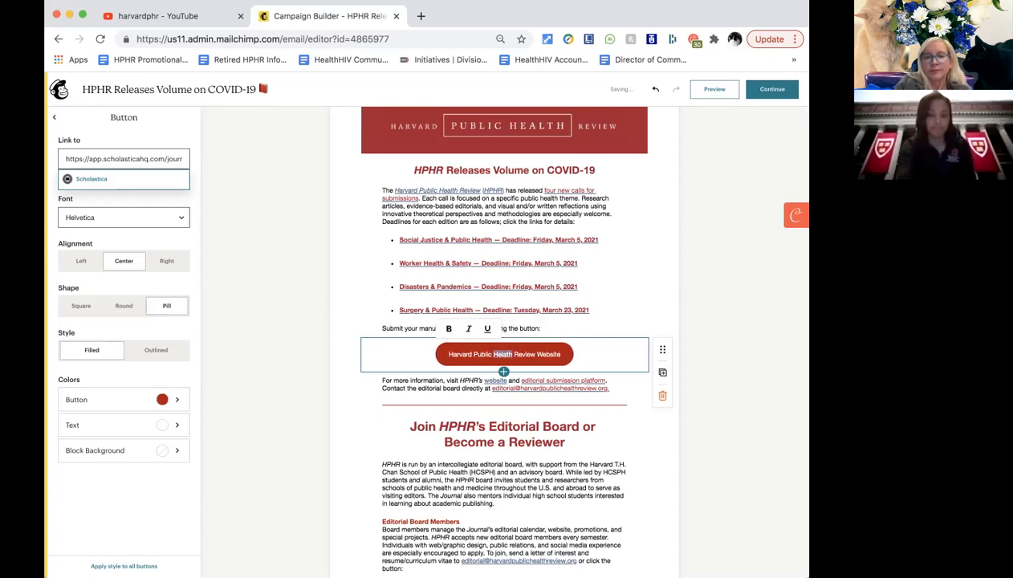
{"action": "type", "text": "ealth"}
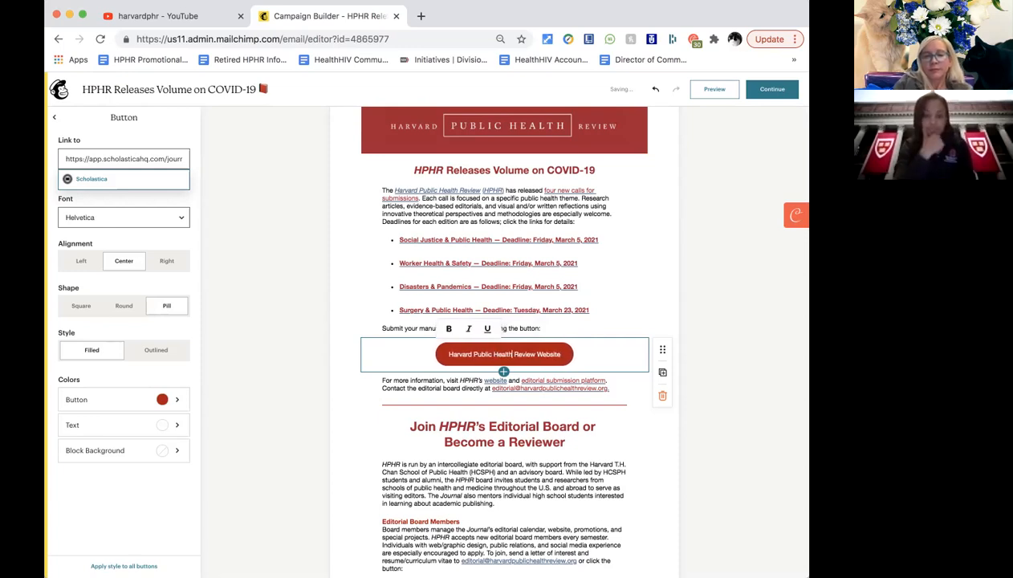
{"action": "triple_click", "coordinate": [113, 159]}
{"action": "type", "text": "www.harvardpublichealth"}
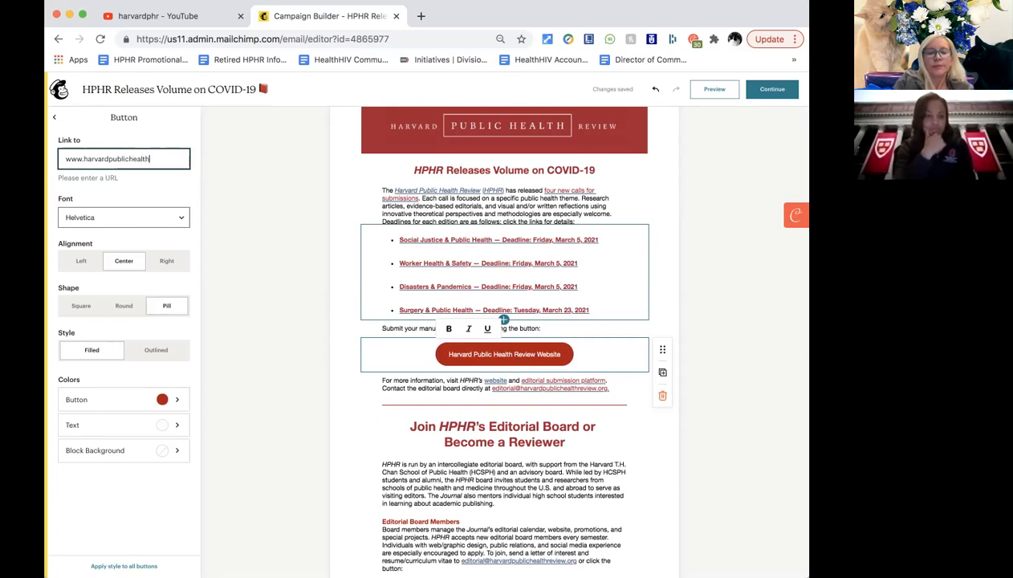
{"action": "type", "text": "g"}
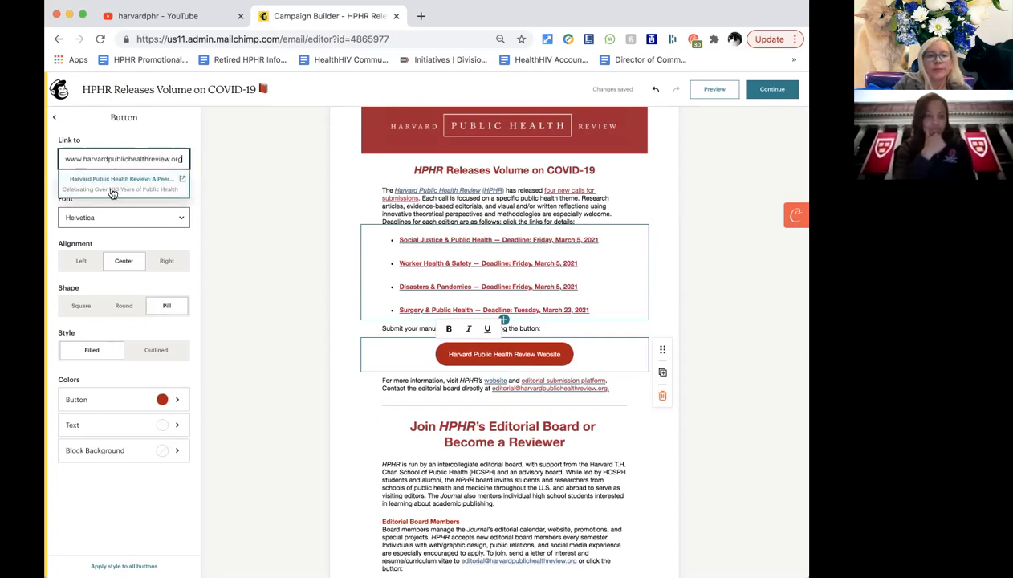
{"action": "left_click", "coordinate": [112, 186]}
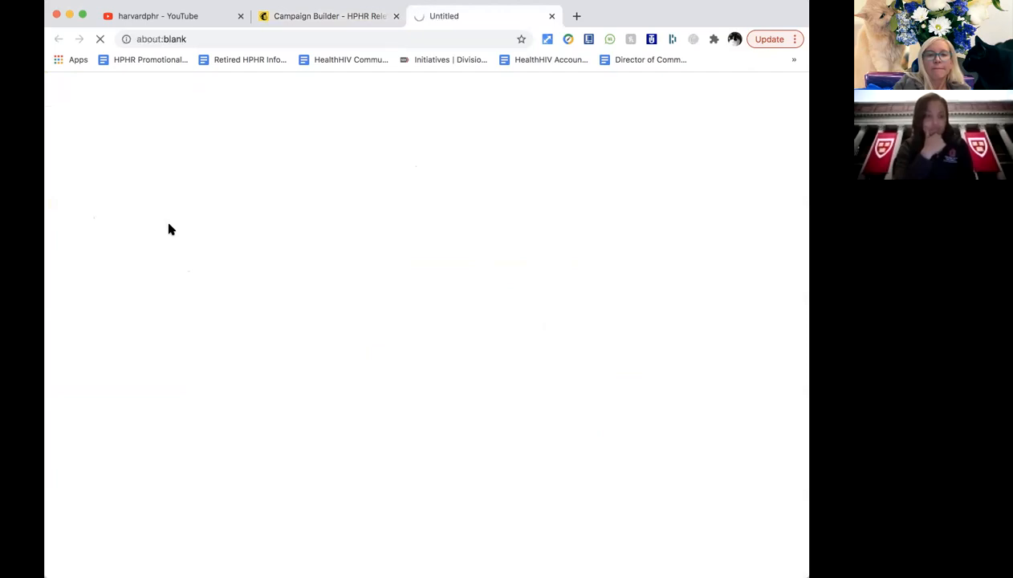
{"action": "left_click", "coordinate": [297, 17]}
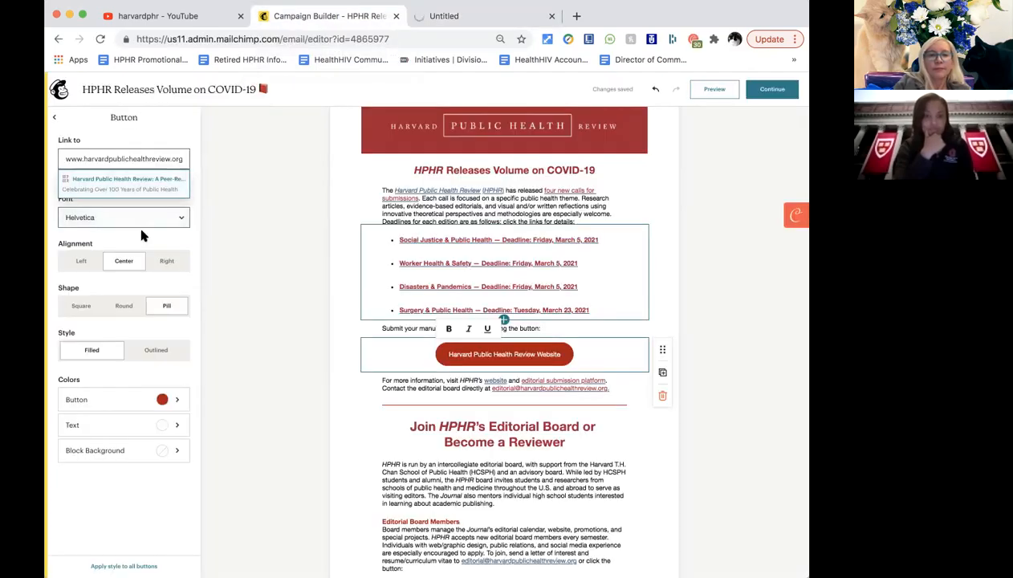
{"action": "left_click", "coordinate": [212, 201]}
{"action": "left_click", "coordinate": [212, 203]}
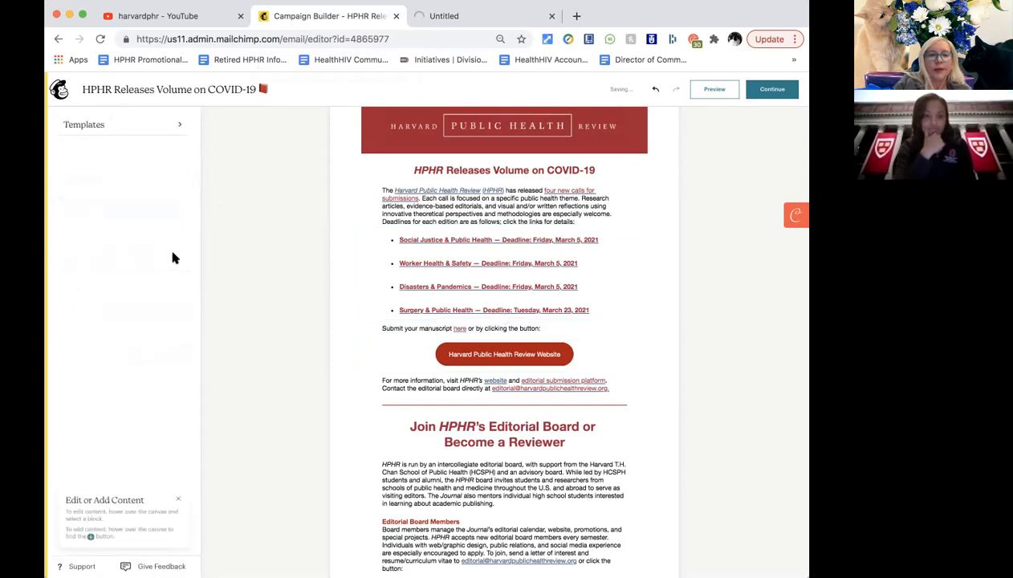
{"action": "left_click", "coordinate": [456, 353]}
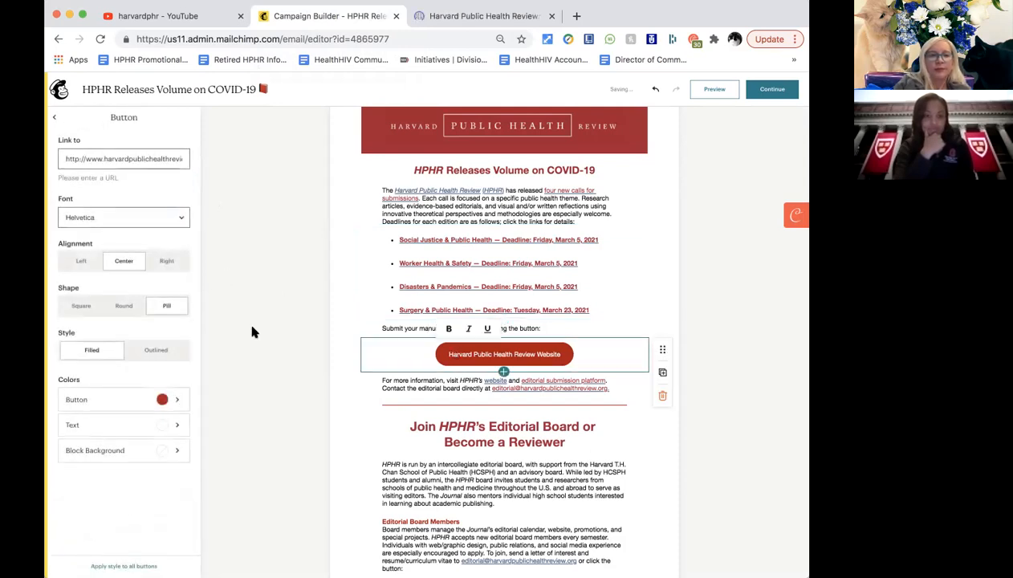
Keep the button centred after trying left and right, and give it rounded corners.
{"action": "left_click", "coordinate": [73, 265]}
{"action": "left_click", "coordinate": [124, 268]}
{"action": "left_click", "coordinate": [168, 265]}
{"action": "left_click", "coordinate": [134, 264]}
{"action": "left_click", "coordinate": [130, 309]}
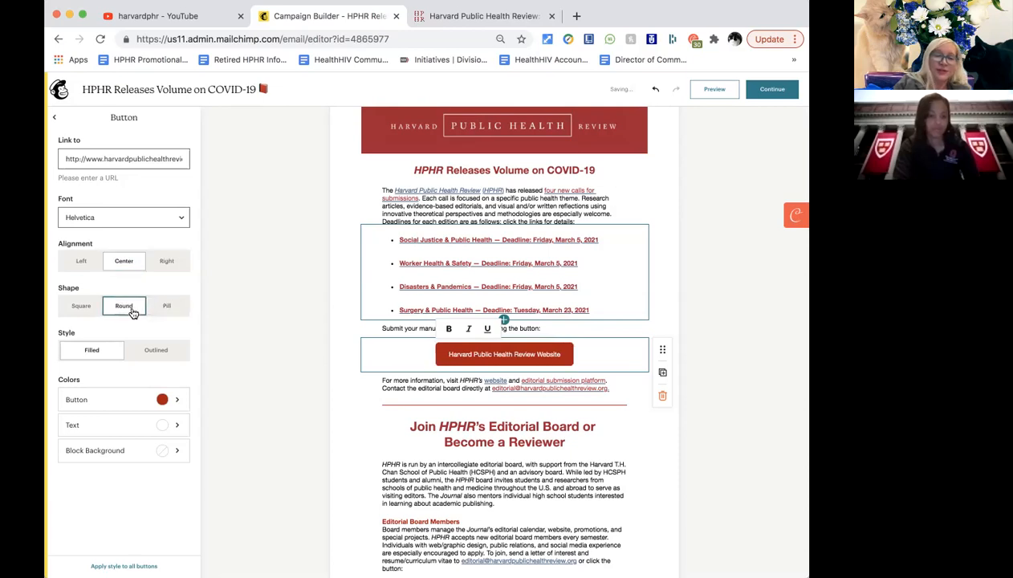
{"action": "left_click", "coordinate": [83, 307]}
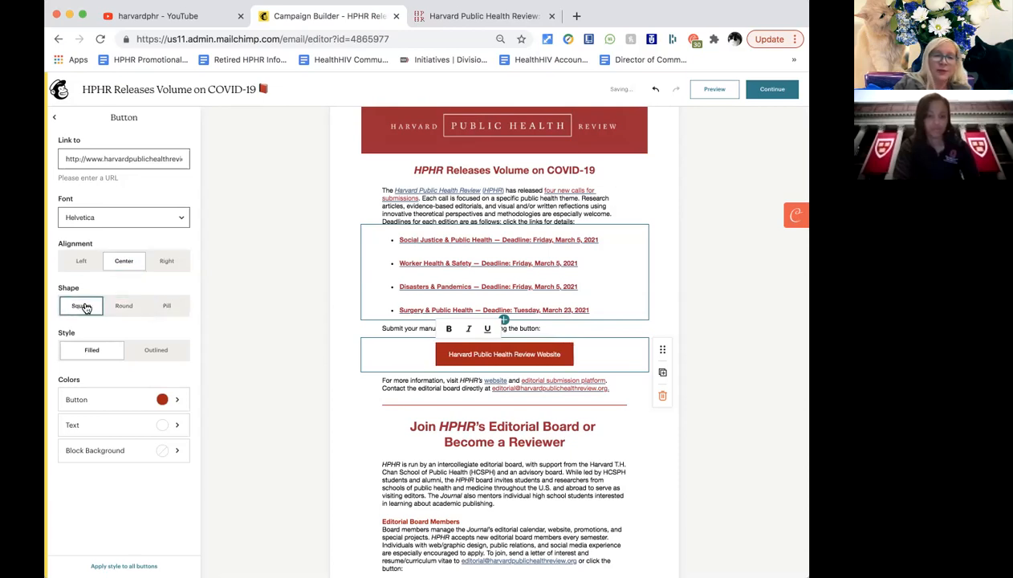
{"action": "left_click", "coordinate": [126, 308]}
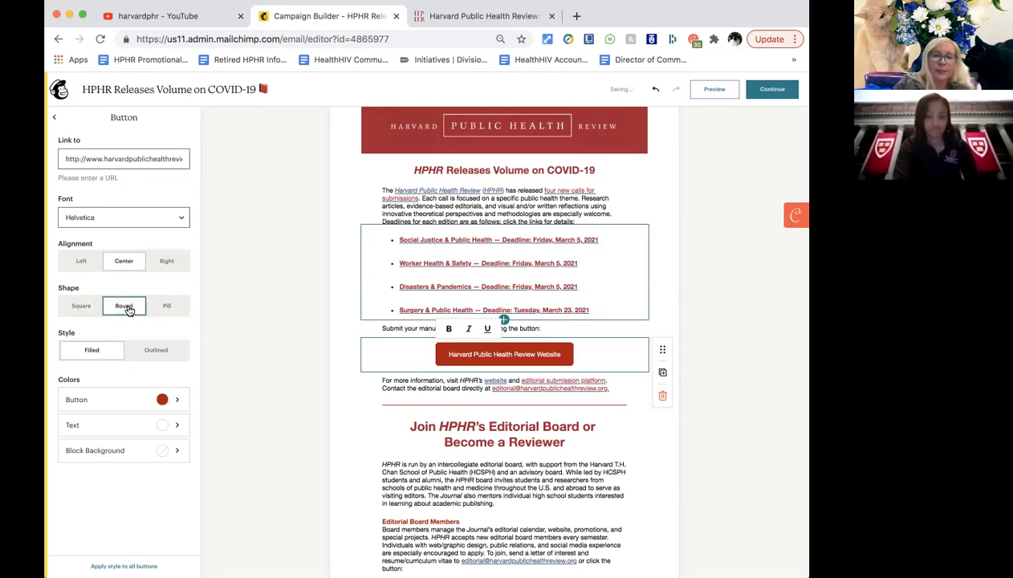
Fill the button slate blue and review the result in the email.
{"action": "left_click", "coordinate": [176, 399]}
{"action": "left_click", "coordinate": [64, 161]}
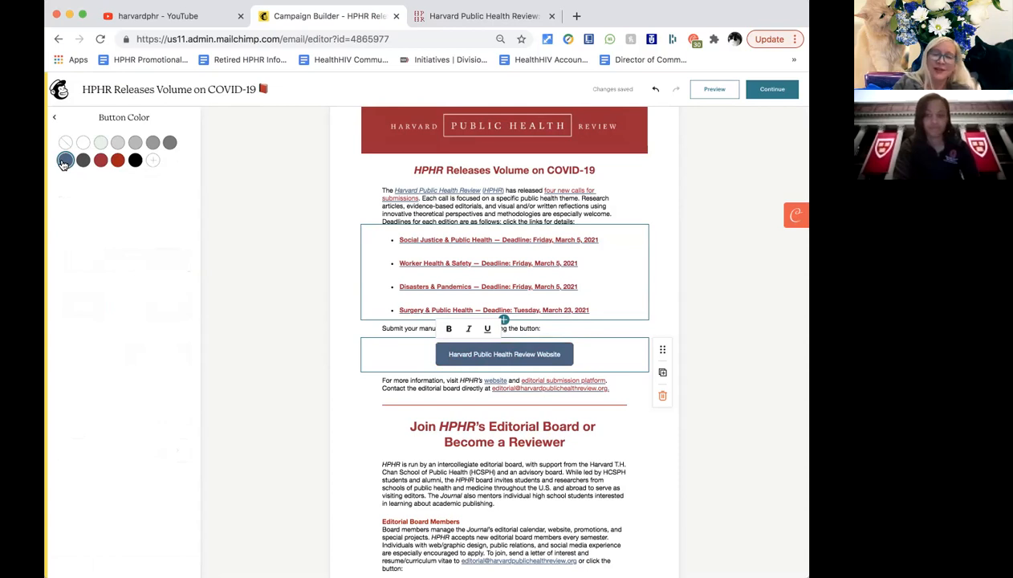
{"action": "left_click", "coordinate": [274, 432]}
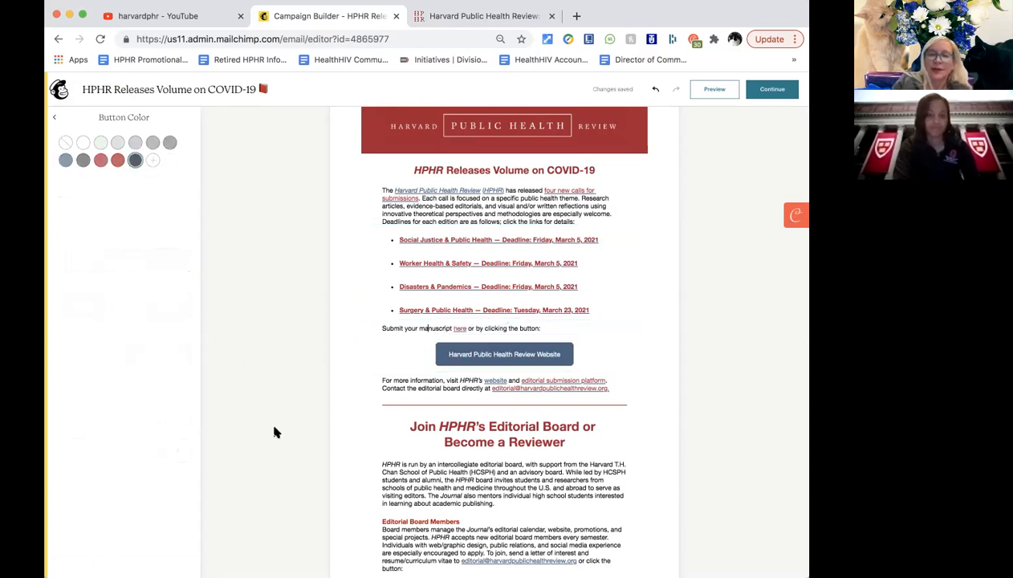
{"action": "scroll", "coordinate": [274, 433], "scroll_direction": "down", "scroll_amount": 1}
{"action": "scroll", "coordinate": [274, 432], "scroll_direction": "down", "scroll_amount": 1}
{"action": "scroll", "coordinate": [274, 432], "scroll_direction": "down", "scroll_amount": 1}
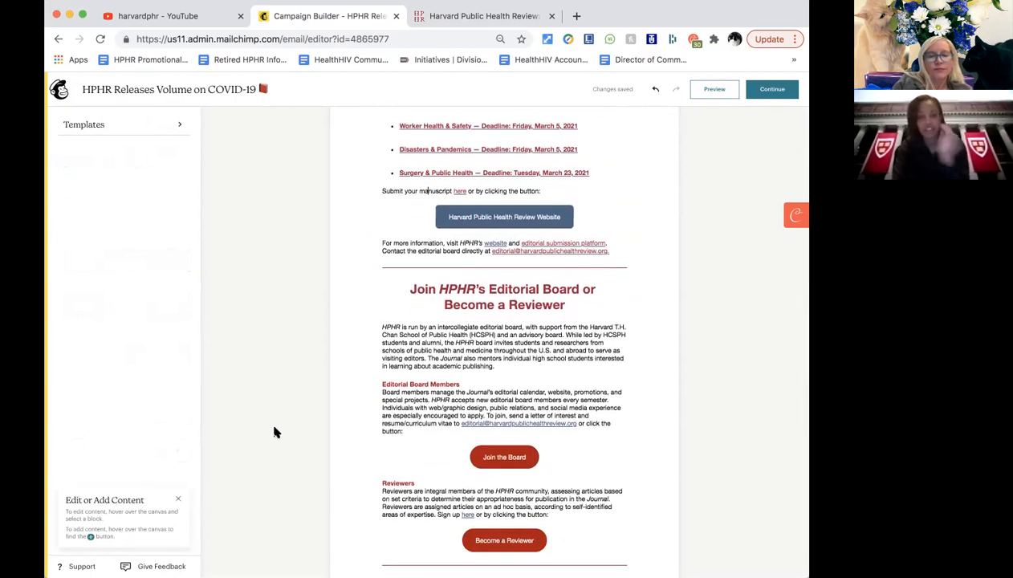
{"action": "scroll", "coordinate": [273, 432], "scroll_direction": "up", "scroll_amount": 1}
{"action": "scroll", "coordinate": [274, 432], "scroll_direction": "up", "scroll_amount": 1}
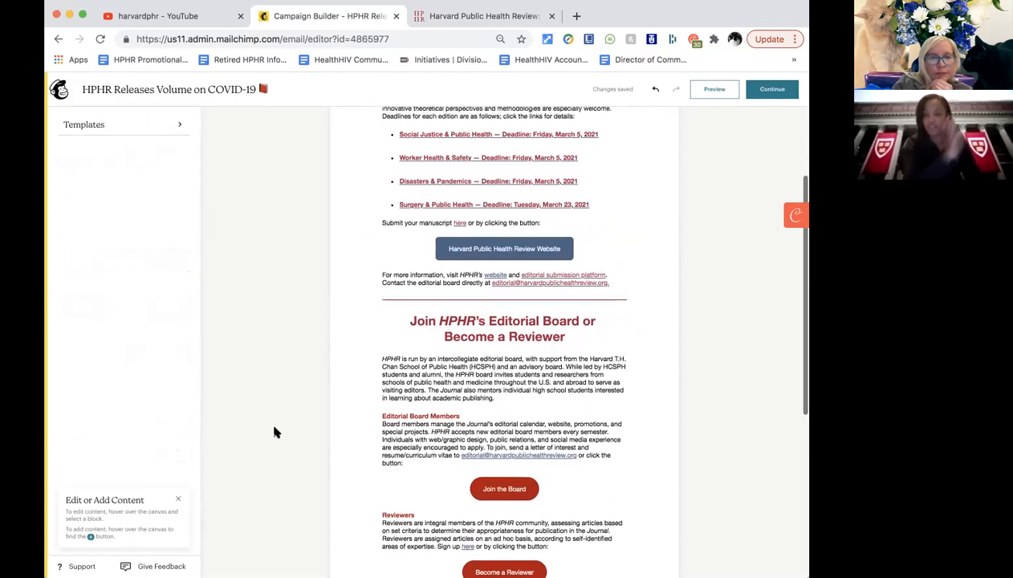
{"action": "left_click", "coordinate": [439, 272]}
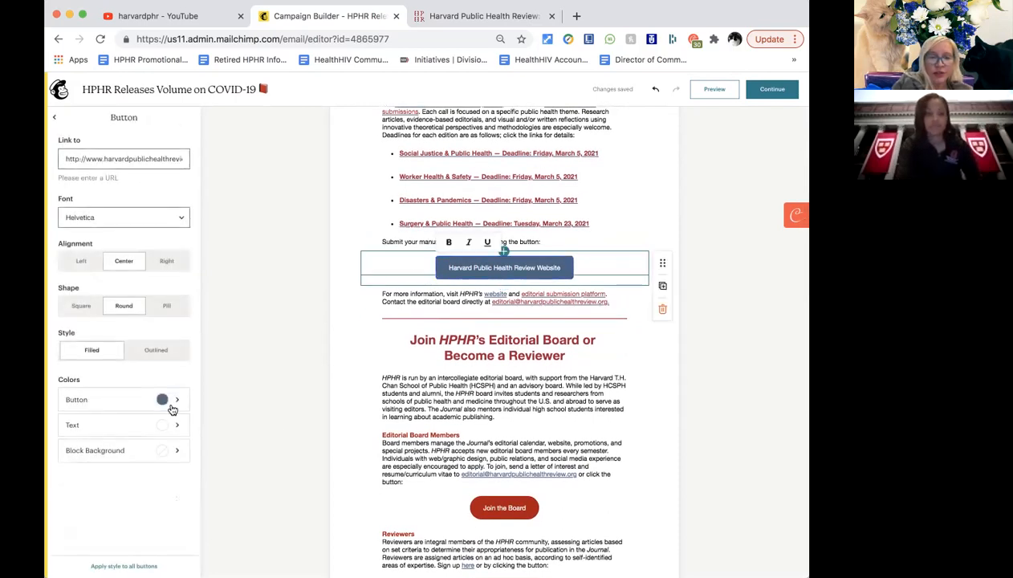
Create a custom purple colour (7824AD) and apply it to the website button.
{"action": "left_click", "coordinate": [165, 400]}
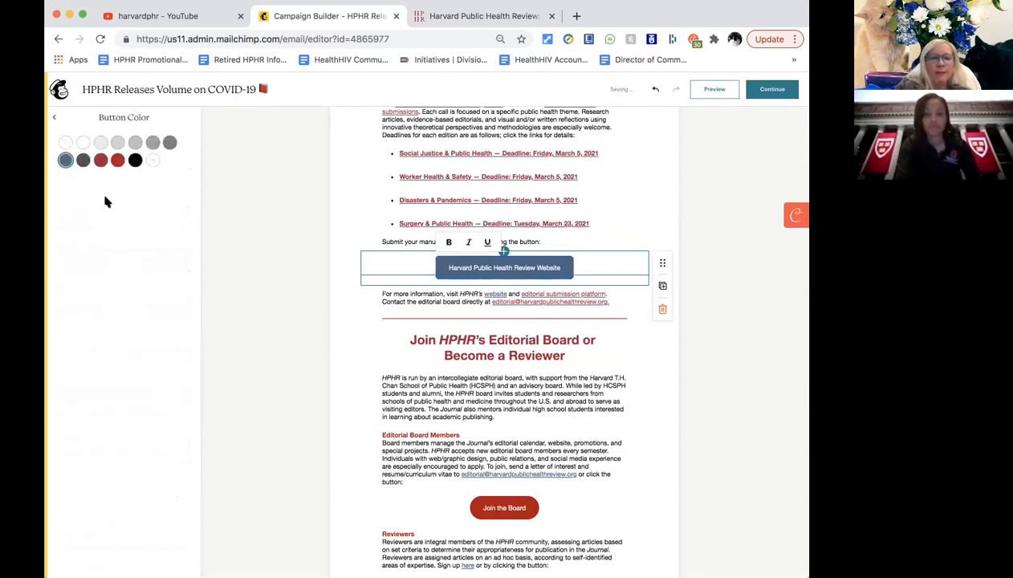
{"action": "left_click", "coordinate": [152, 163]}
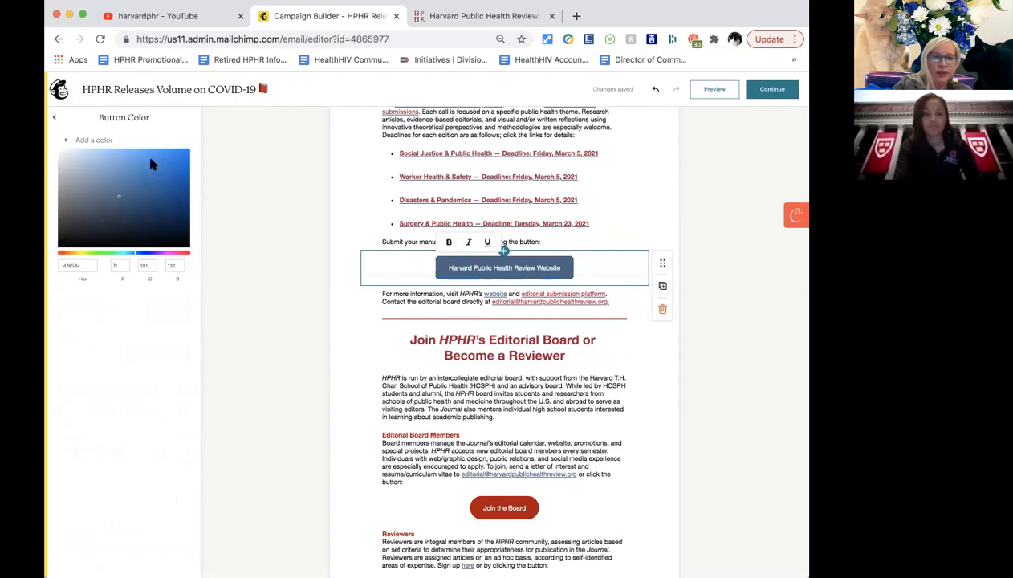
{"action": "left_click", "coordinate": [65, 142]}
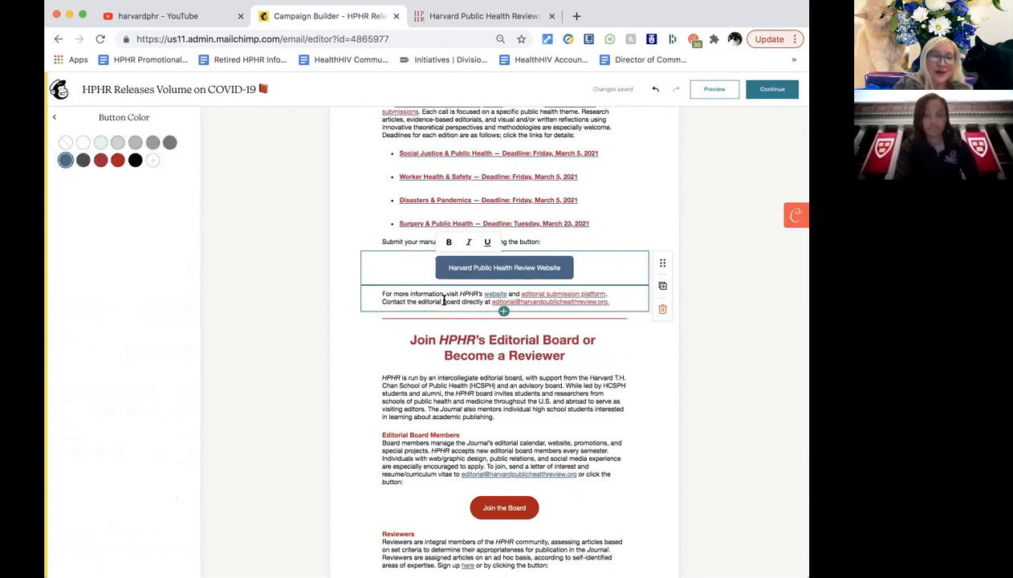
{"action": "left_click", "coordinate": [152, 160]}
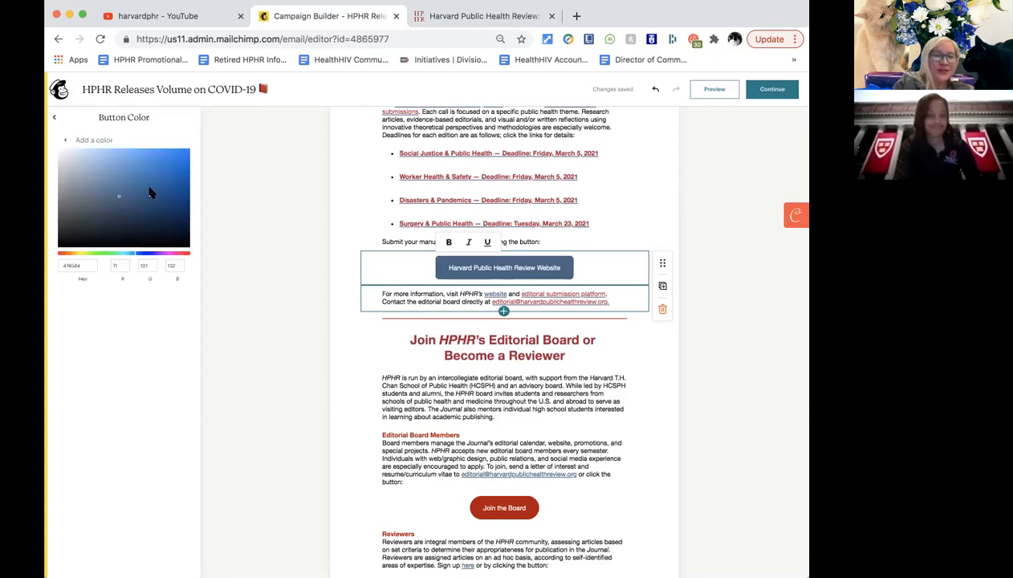
{"action": "left_click", "coordinate": [134, 255]}
{"action": "left_click", "coordinate": [159, 255]}
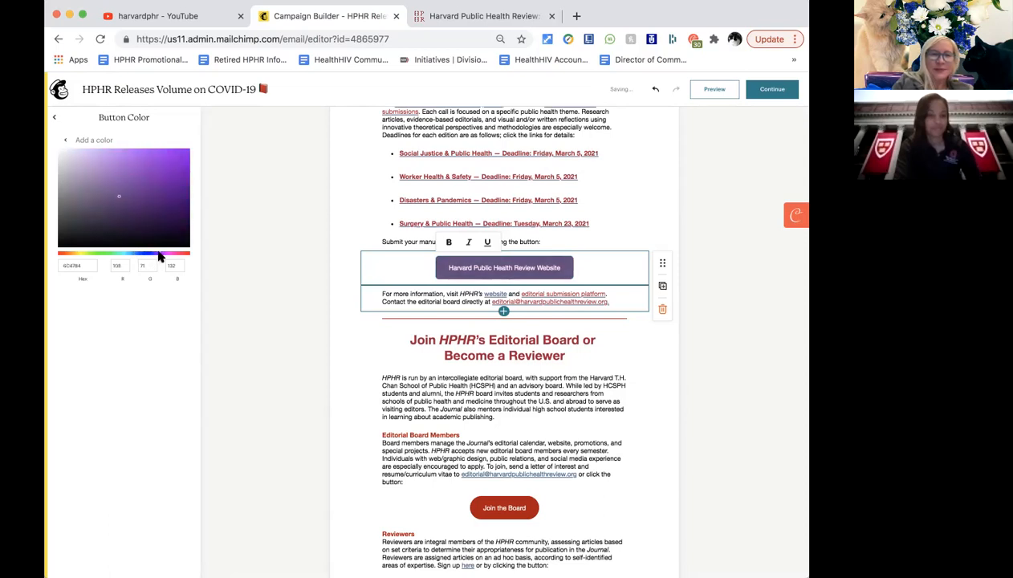
{"action": "left_click", "coordinate": [158, 184]}
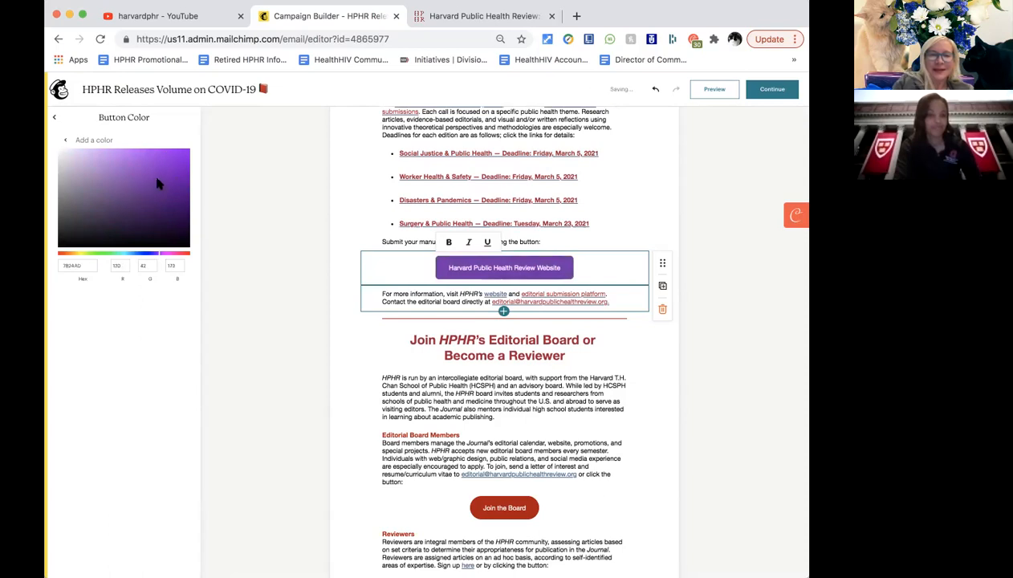
{"action": "left_click", "coordinate": [65, 140]}
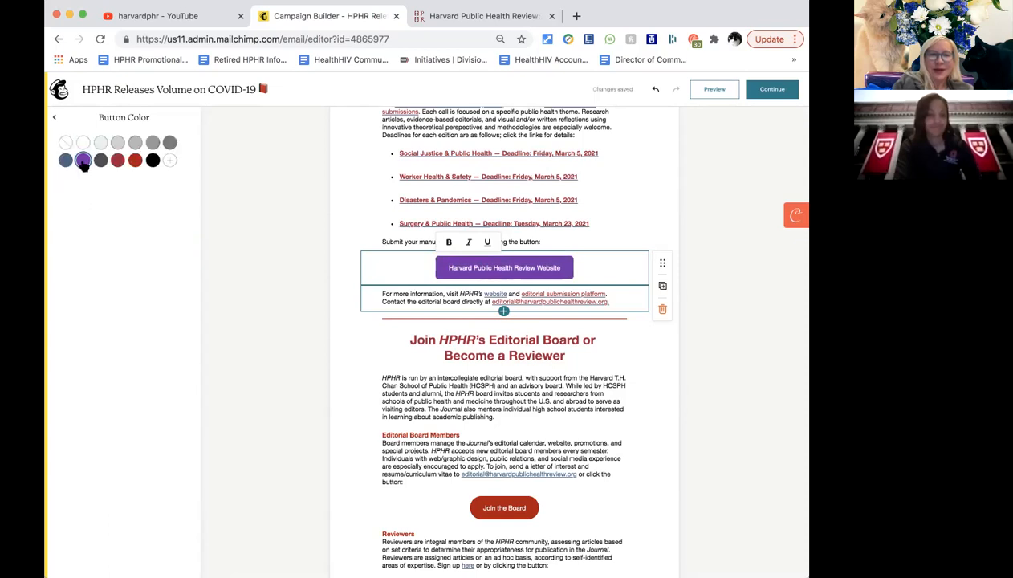
{"action": "scroll", "coordinate": [428, 410], "scroll_direction": "down", "scroll_amount": 1}
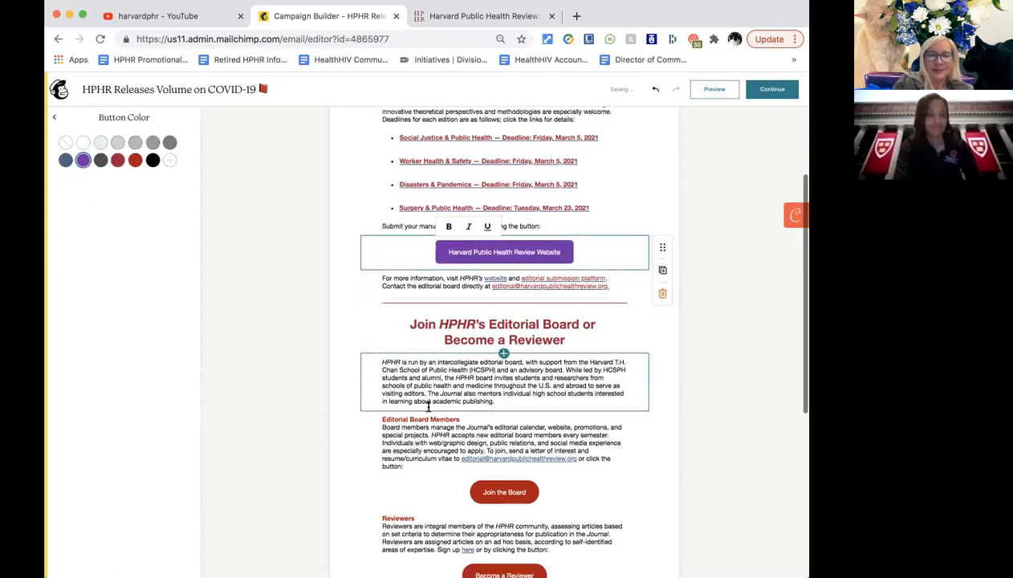
{"action": "scroll", "coordinate": [429, 408], "scroll_direction": "down", "scroll_amount": 1}
{"action": "left_click", "coordinate": [428, 408]}
{"action": "right_click", "coordinate": [429, 409]}
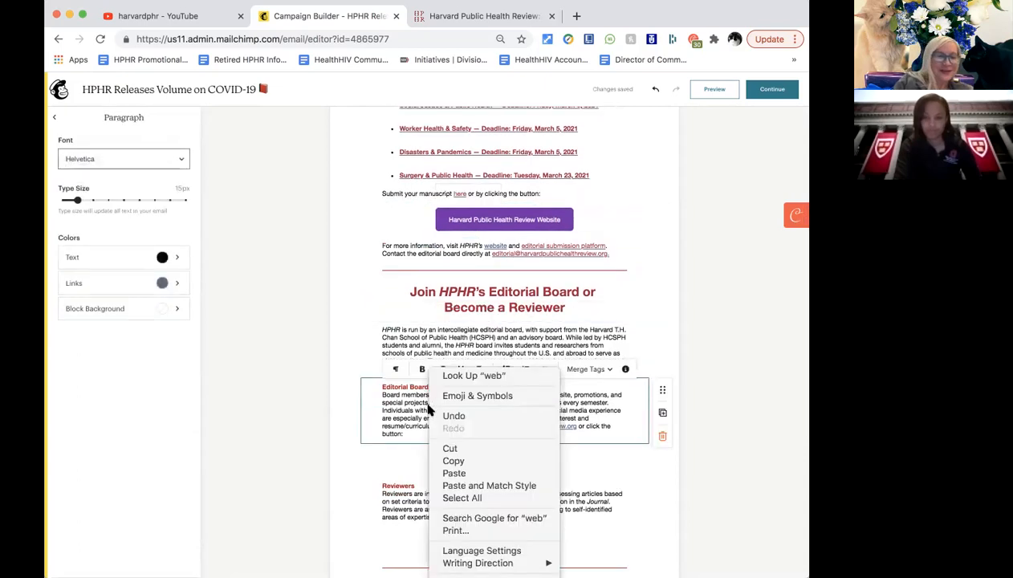
{"action": "left_click", "coordinate": [404, 348]}
{"action": "scroll", "coordinate": [359, 333], "scroll_direction": "down", "scroll_amount": 1}
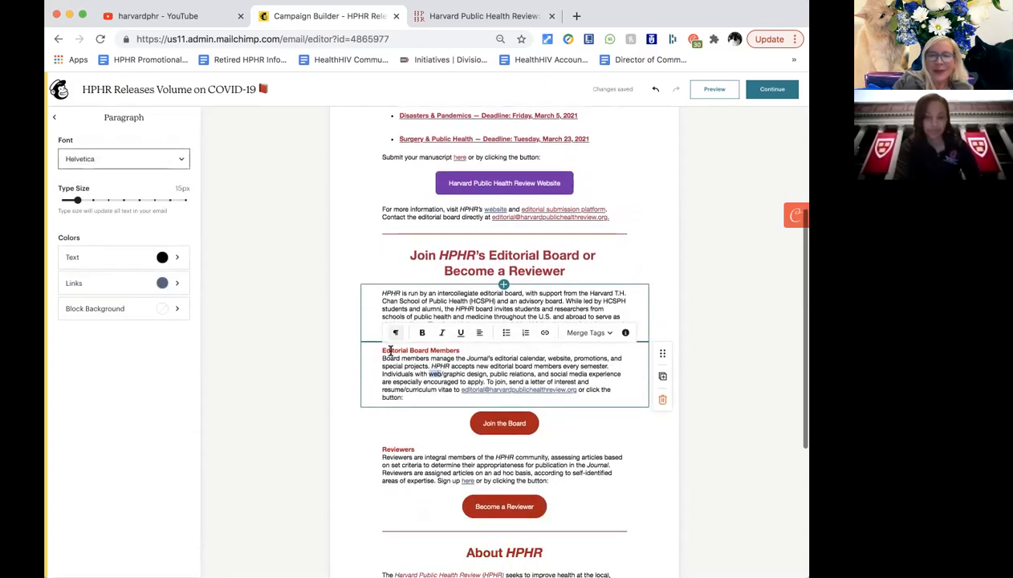
{"action": "scroll", "coordinate": [516, 410], "scroll_direction": "down", "scroll_amount": 4}
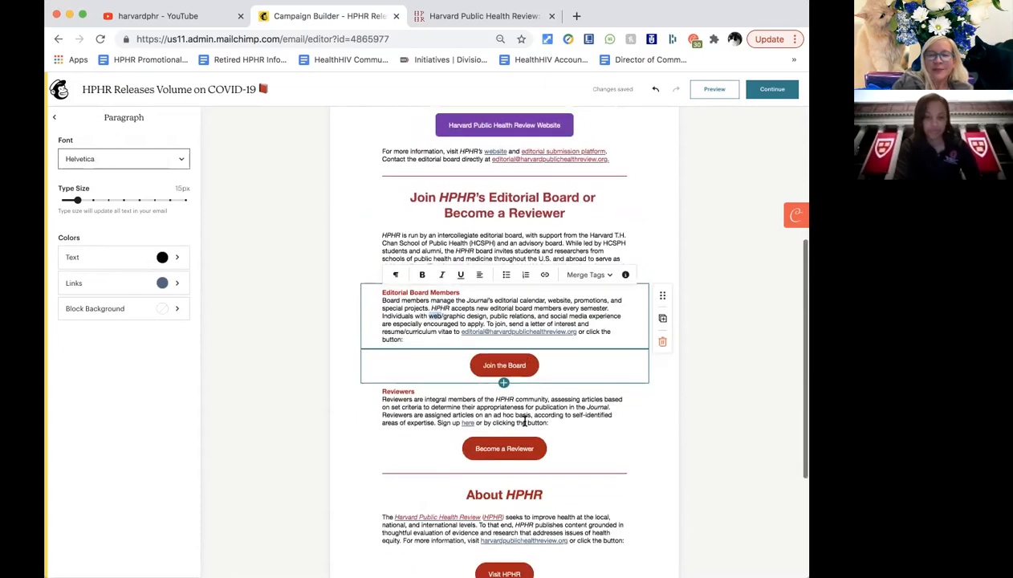
{"action": "scroll", "coordinate": [517, 410], "scroll_direction": "down", "scroll_amount": 3}
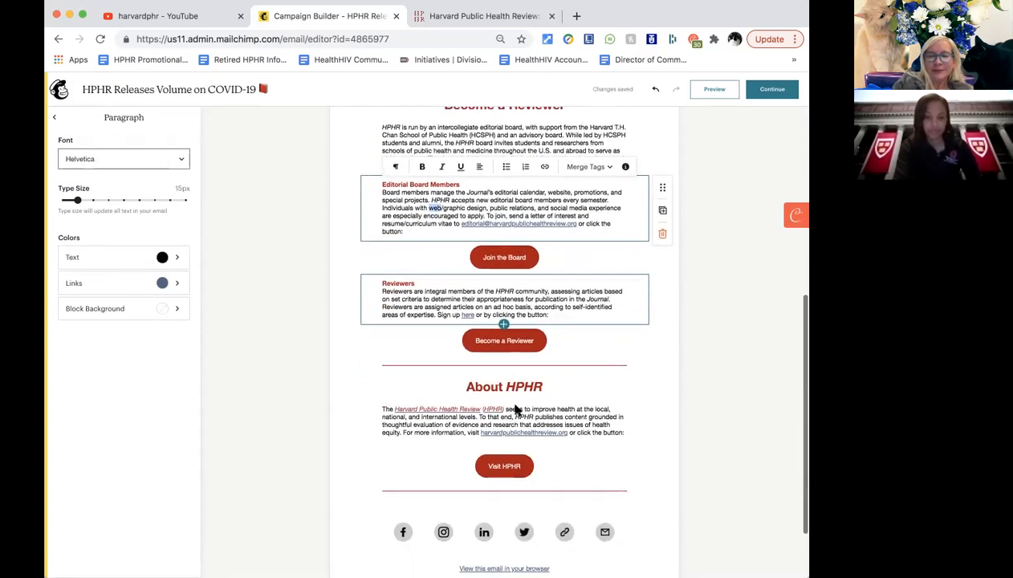
{"action": "scroll", "coordinate": [516, 410], "scroll_direction": "up", "scroll_amount": 12}
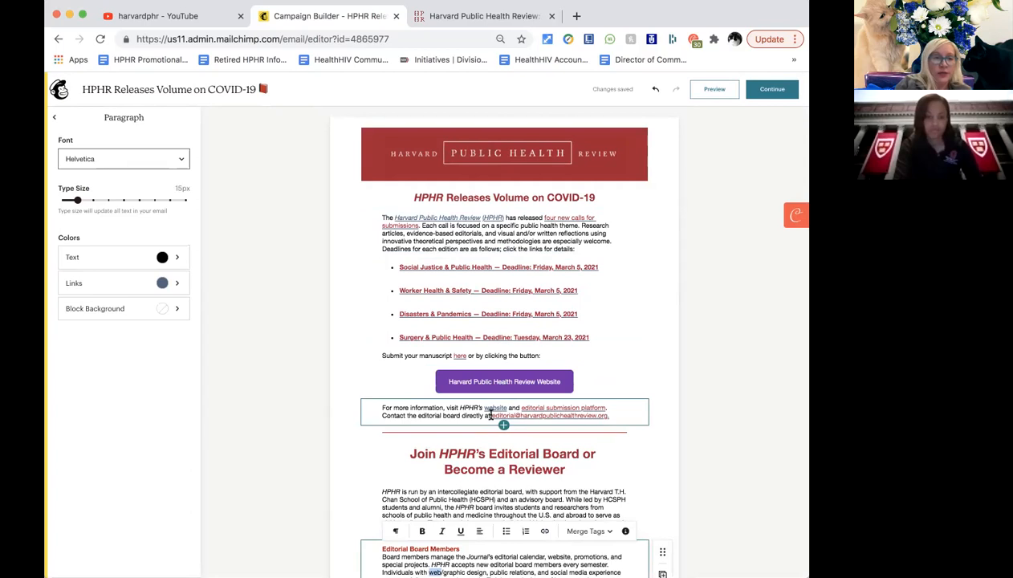
{"action": "scroll", "coordinate": [489, 415], "scroll_direction": "down", "scroll_amount": 5}
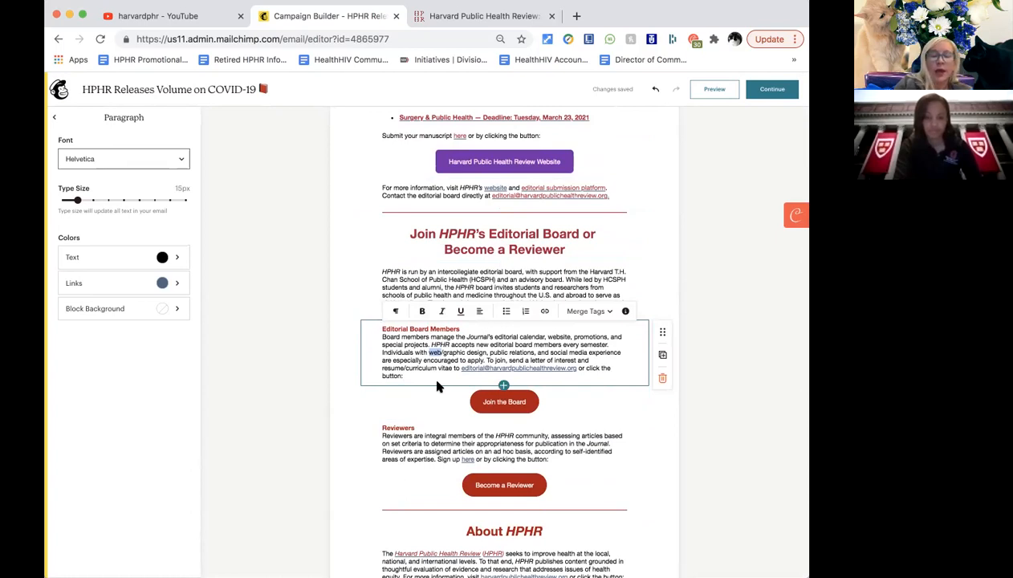
{"action": "scroll", "coordinate": [436, 387], "scroll_direction": "down", "scroll_amount": 2}
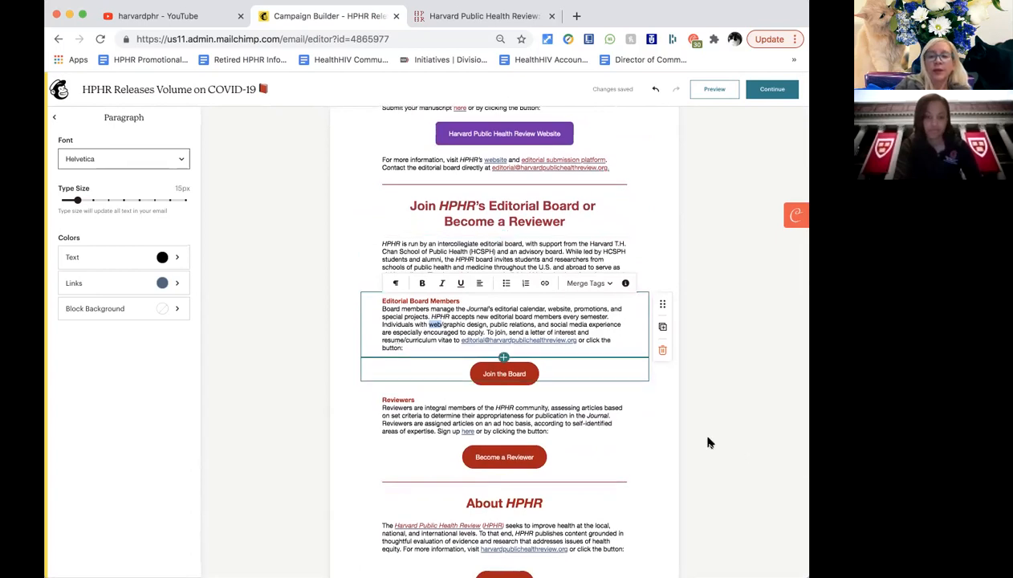
{"action": "left_click", "coordinate": [665, 444]}
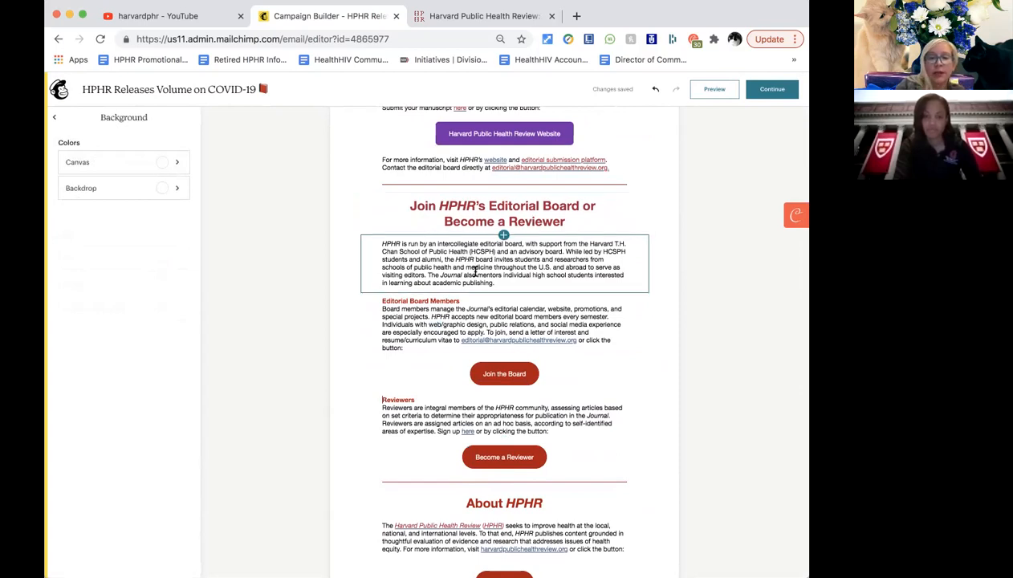
Scroll to the About HPHR section and show the Visit HPHR button's settings and link.
{"action": "scroll", "coordinate": [391, 384], "scroll_direction": "down", "scroll_amount": 2}
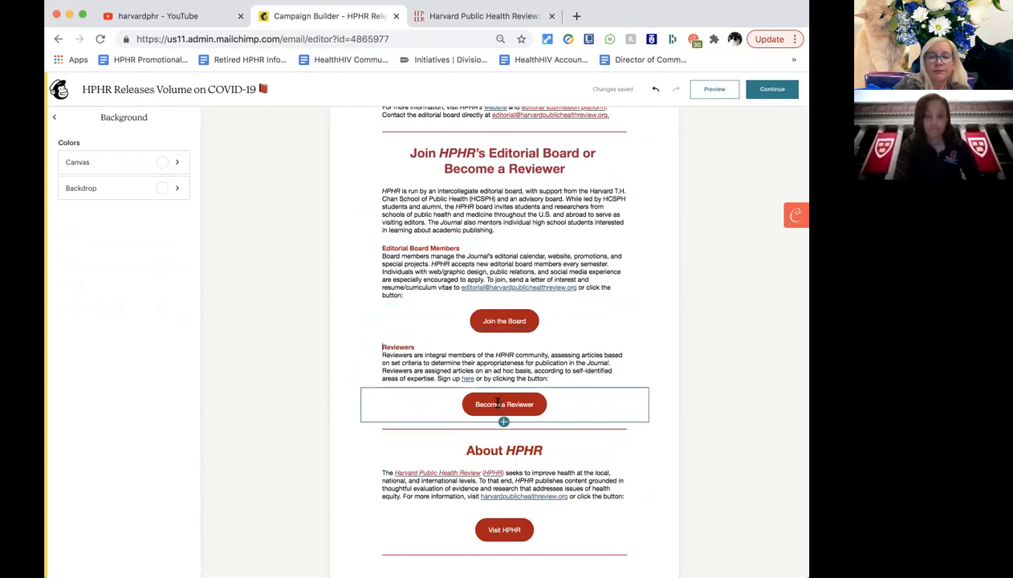
{"action": "scroll", "coordinate": [479, 426], "scroll_direction": "down", "scroll_amount": 4}
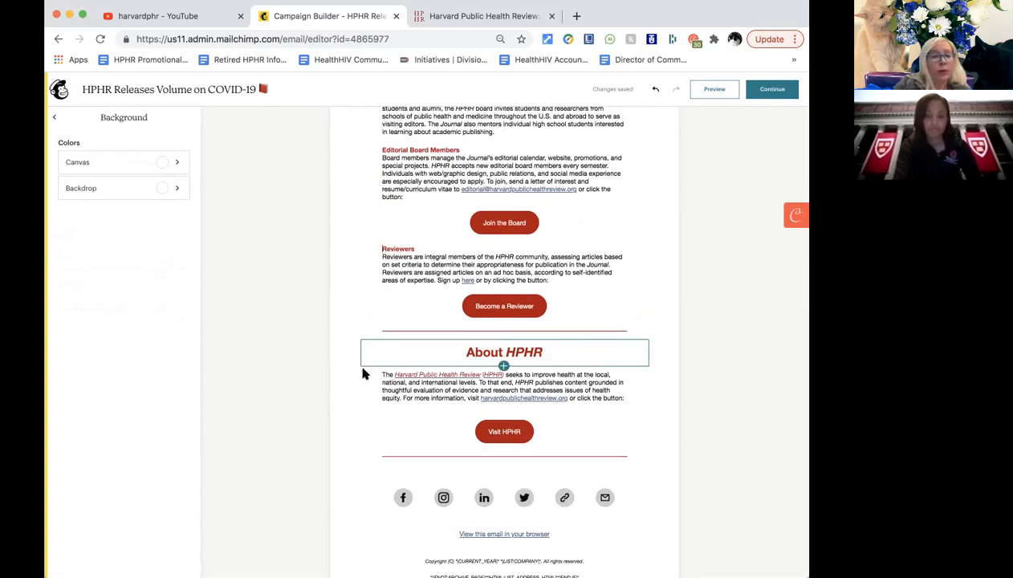
{"action": "double_click", "coordinate": [504, 431]}
{"action": "scroll", "coordinate": [526, 472], "scroll_direction": "down", "scroll_amount": 2}
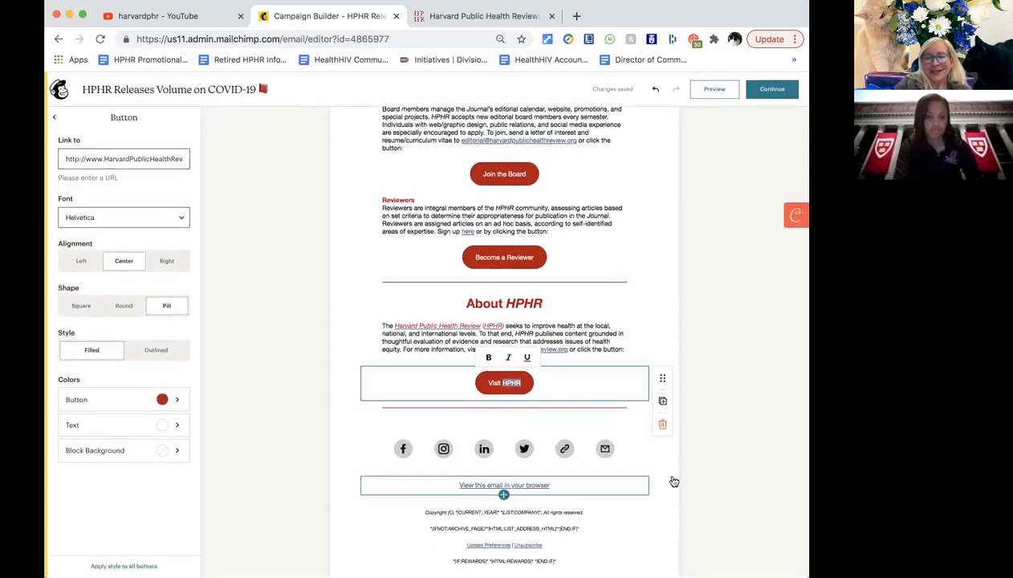
Compare the padding of the red divider below the Visit HPHR button with the divider under the contact line.
{"action": "left_click", "coordinate": [630, 413]}
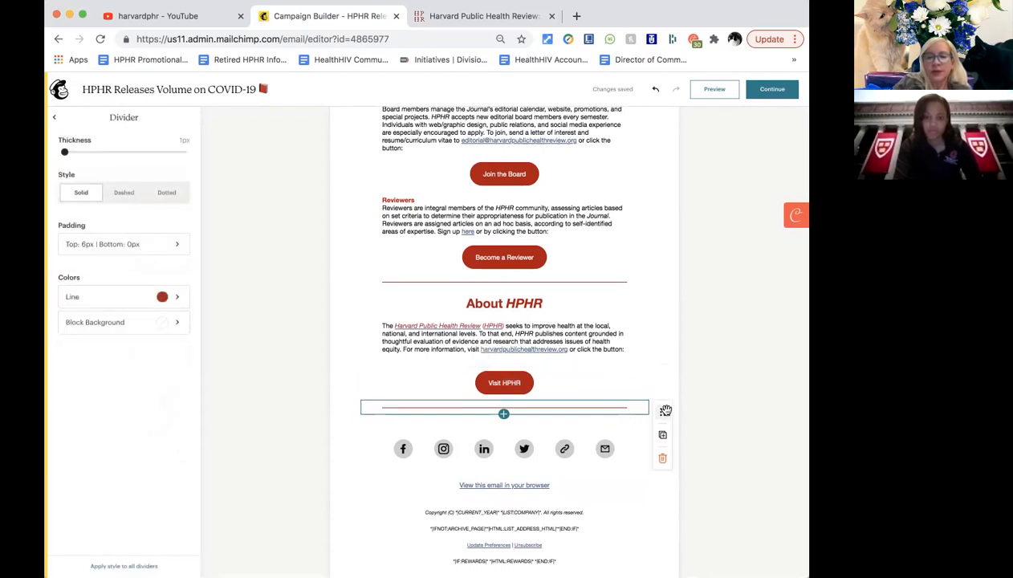
{"action": "scroll", "coordinate": [636, 317], "scroll_direction": "up", "scroll_amount": 5}
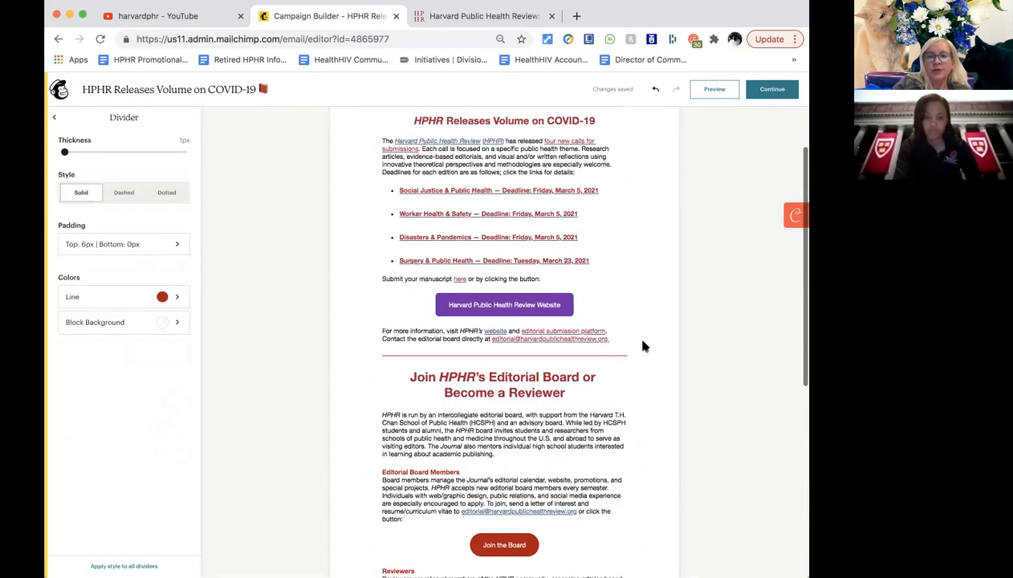
{"action": "left_click", "coordinate": [635, 354]}
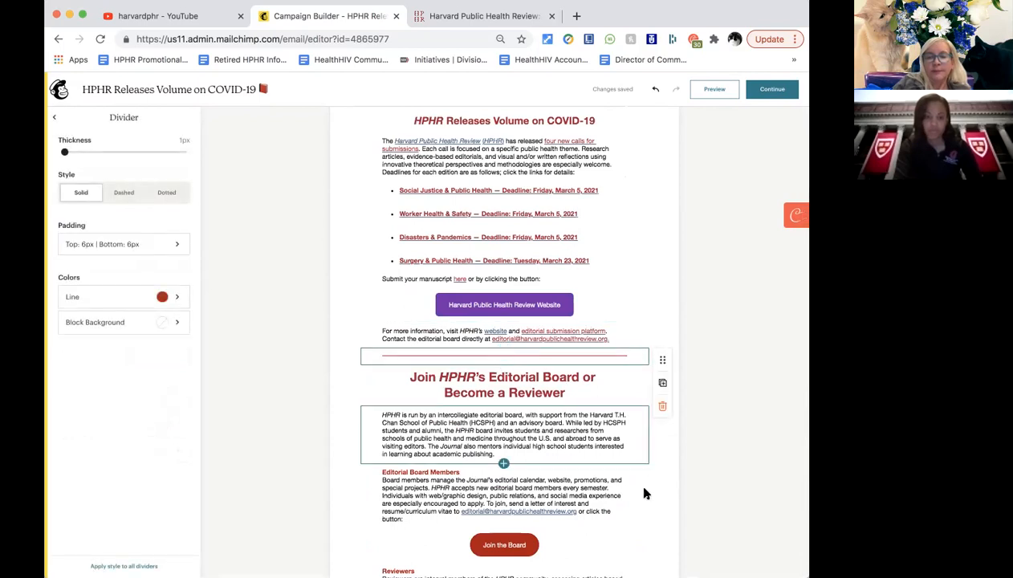
{"action": "scroll", "coordinate": [645, 492], "scroll_direction": "down", "scroll_amount": 5}
{"action": "scroll", "coordinate": [645, 492], "scroll_direction": "down", "scroll_amount": 2}
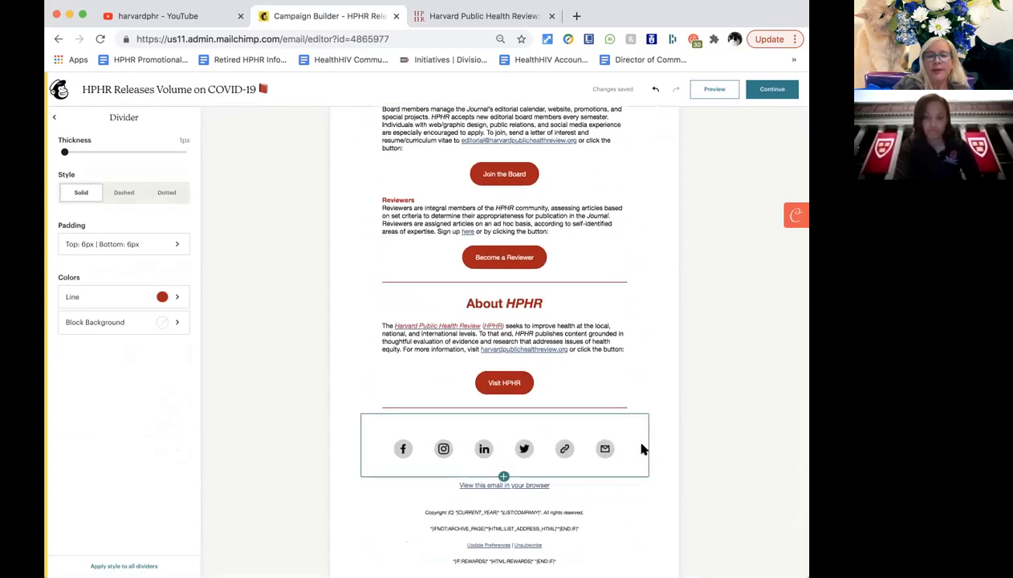
Select the footer social icons block and keep its gray icon style.
{"action": "left_click", "coordinate": [640, 444]}
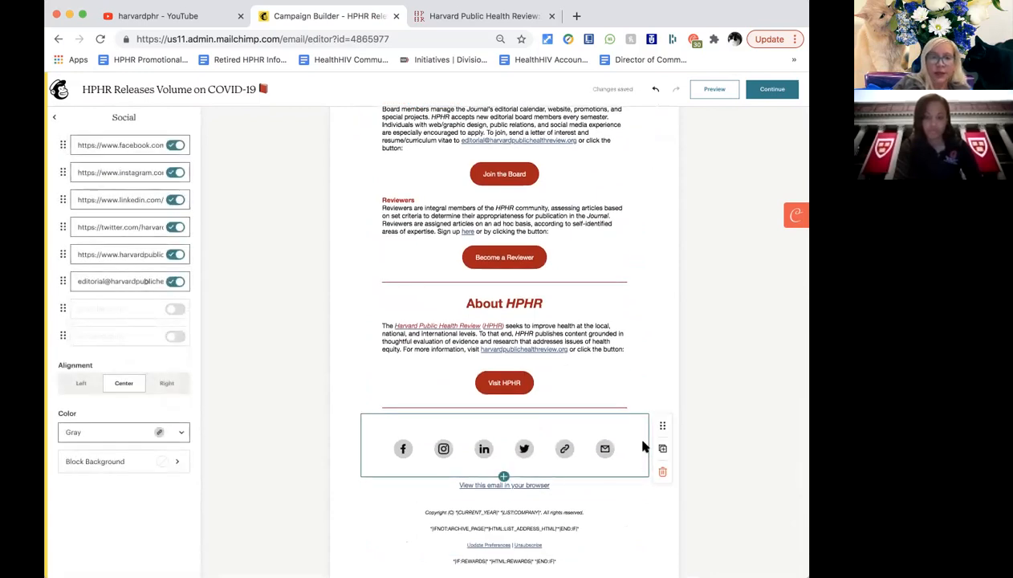
{"action": "left_click", "coordinate": [365, 428]}
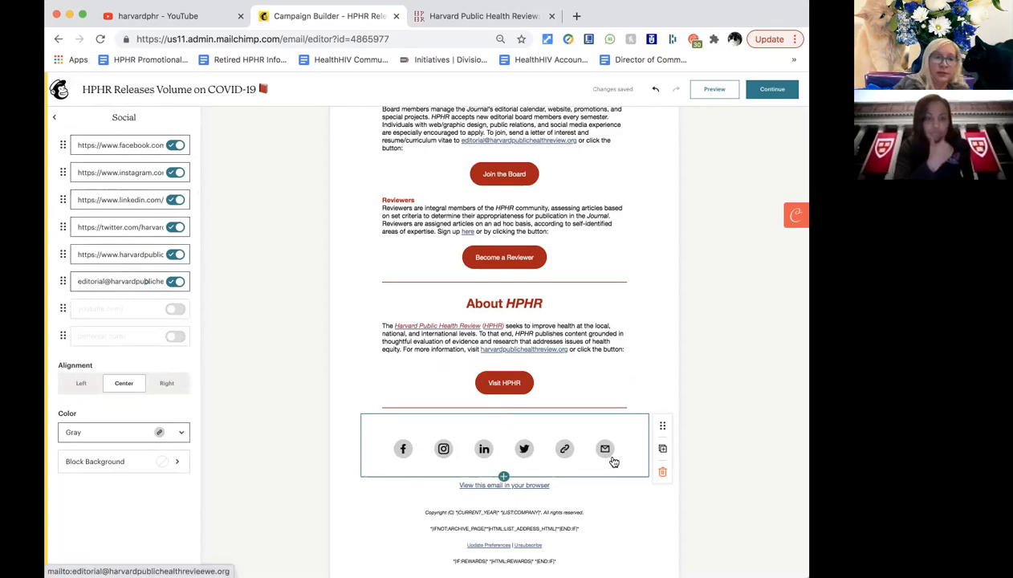
{"action": "left_click", "coordinate": [182, 436]}
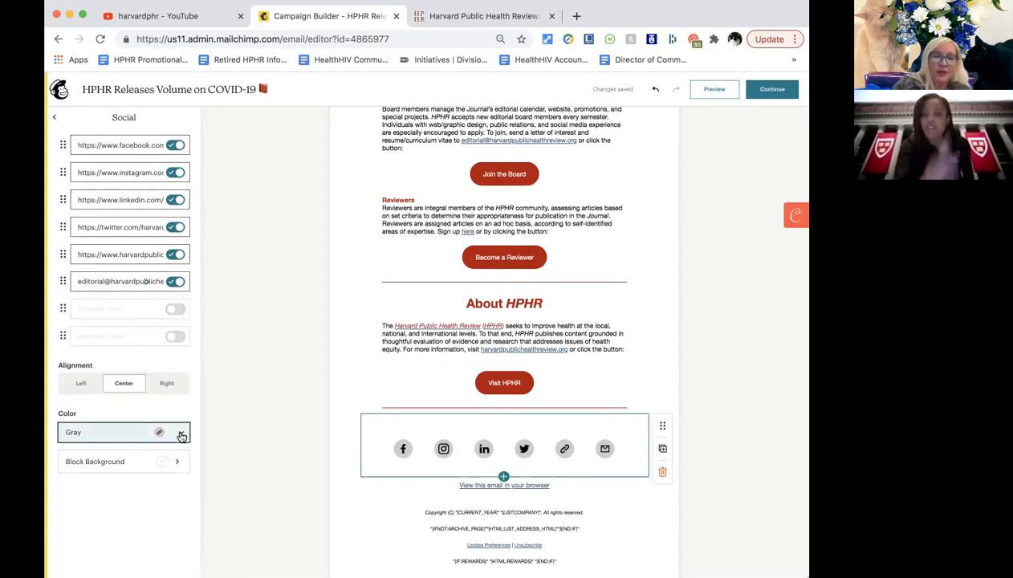
{"action": "left_click", "coordinate": [182, 436]}
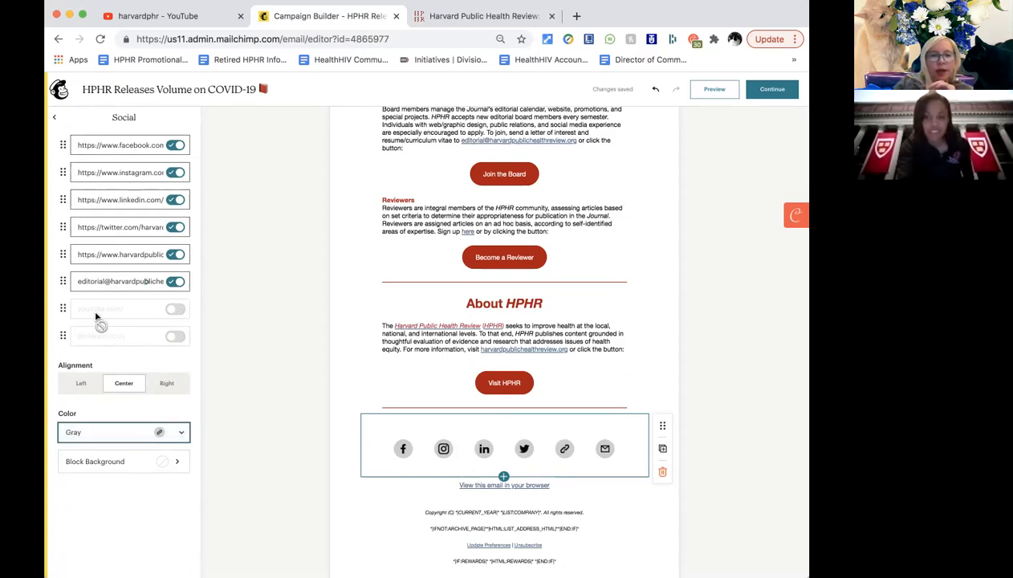
Add a YouTube link to the social icons pointing to youtube.com/HarvardPHR.
{"action": "left_click", "coordinate": [180, 312]}
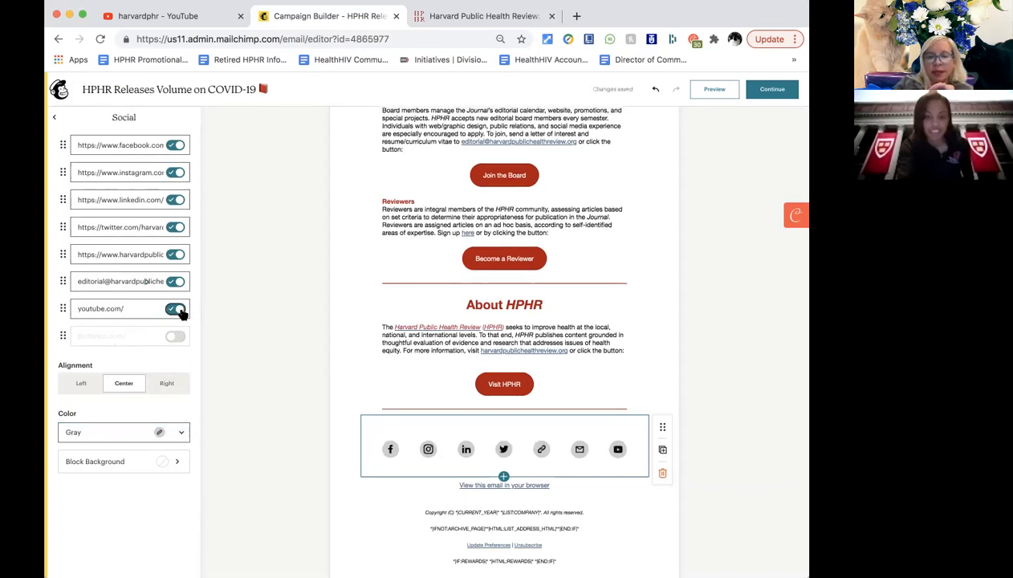
{"action": "left_click", "coordinate": [131, 309]}
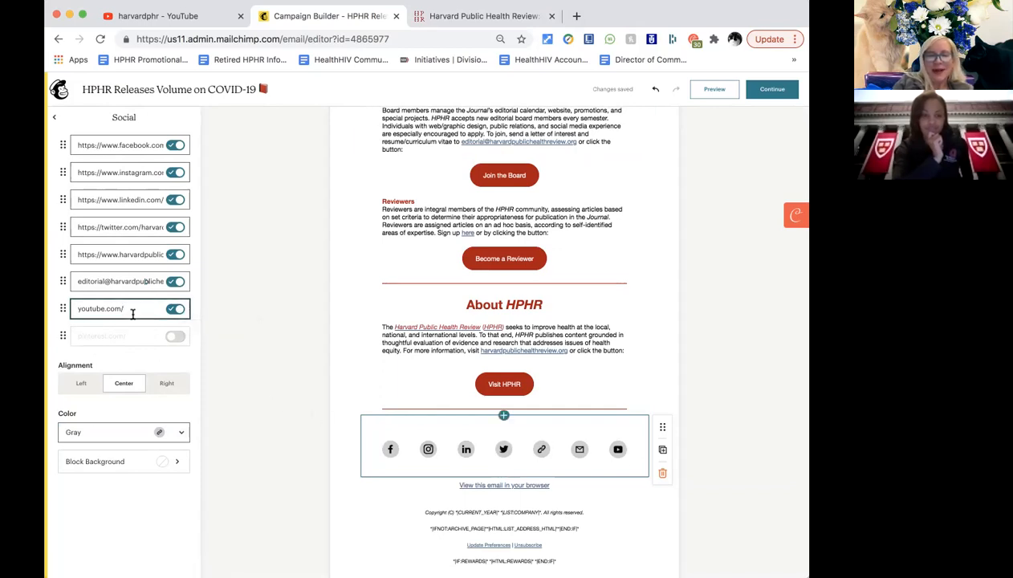
{"action": "type", "text": "Harva"}
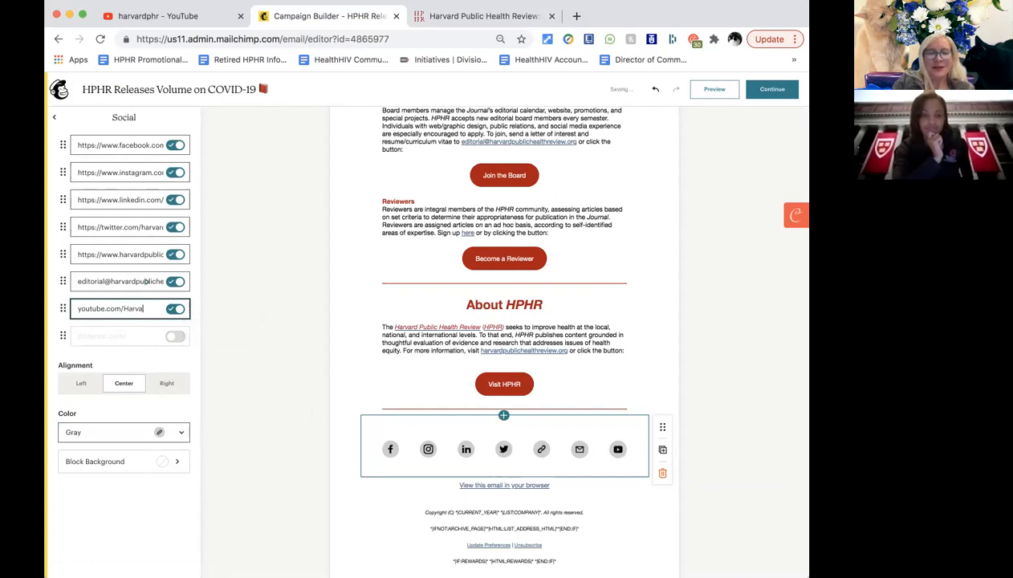
{"action": "type", "text": "rdPHR"}
{"action": "left_click", "coordinate": [225, 329]}
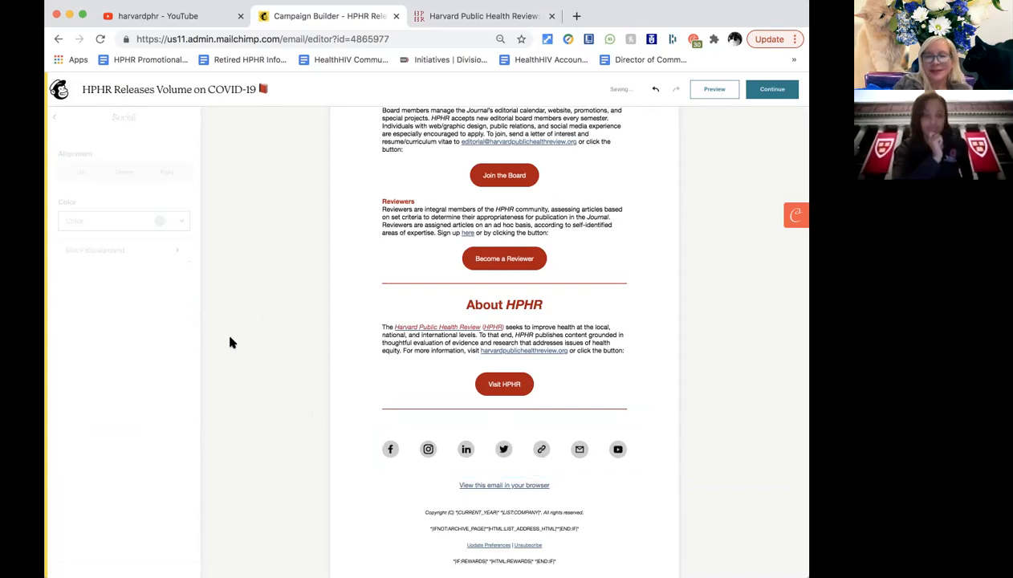
{"action": "left_click", "coordinate": [378, 429]}
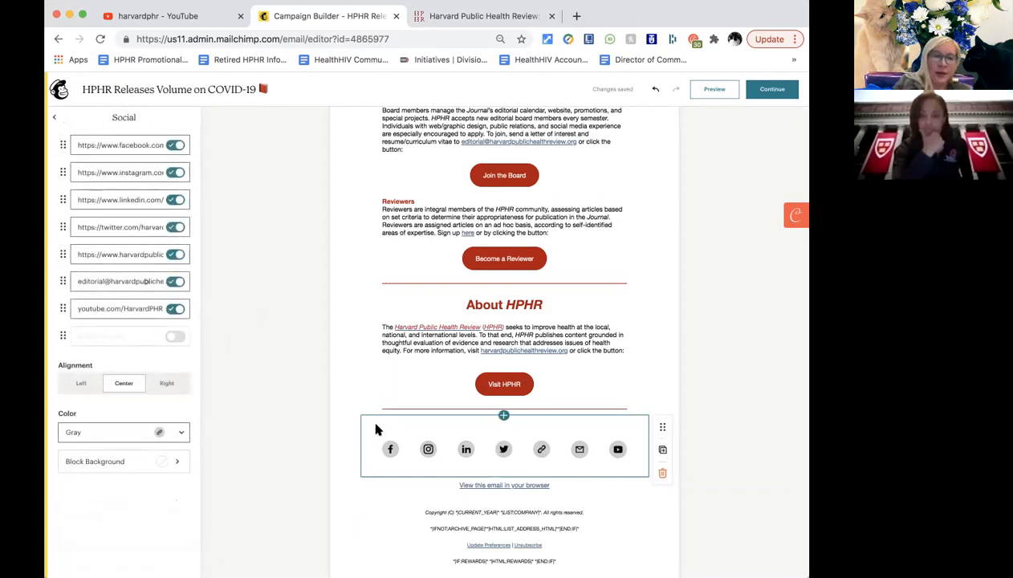
Try the Outlined, Light, Dark and Gray icon styles, then settle on full-colour social icons.
{"action": "left_click", "coordinate": [187, 436]}
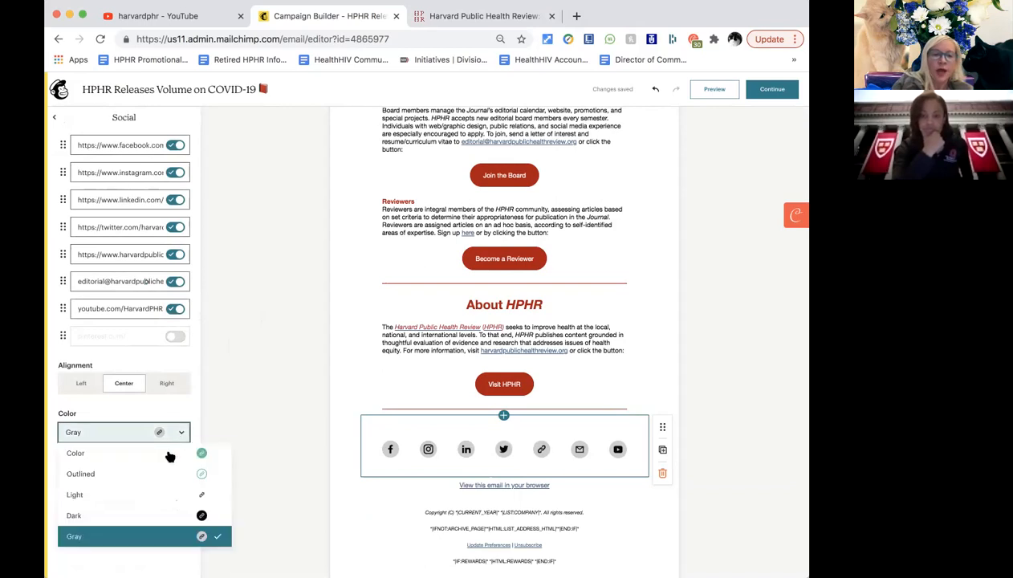
{"action": "left_click", "coordinate": [164, 457]}
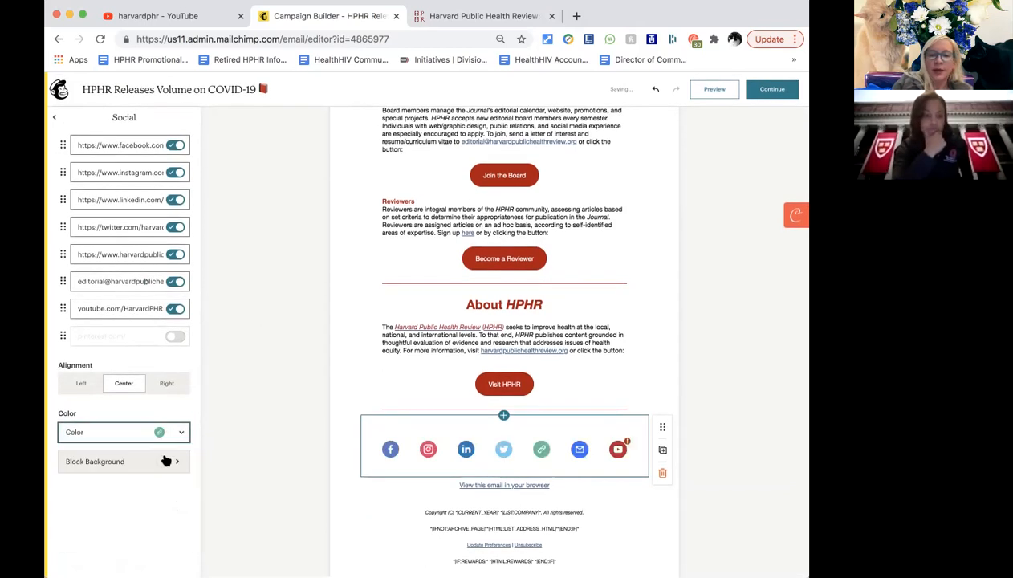
{"action": "left_click", "coordinate": [180, 432]}
{"action": "left_click", "coordinate": [142, 471]}
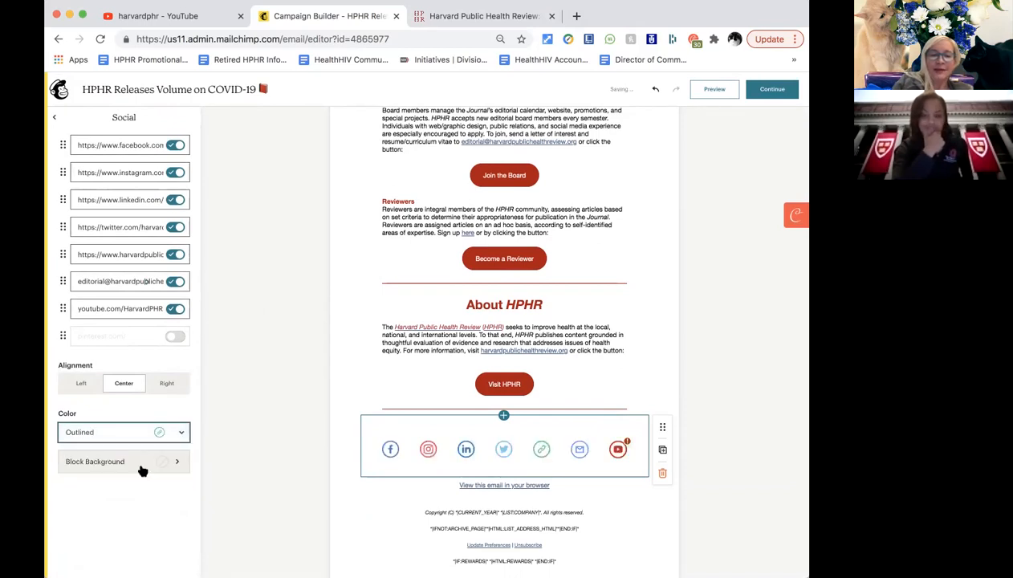
{"action": "left_click", "coordinate": [181, 432]}
{"action": "left_click", "coordinate": [141, 493]}
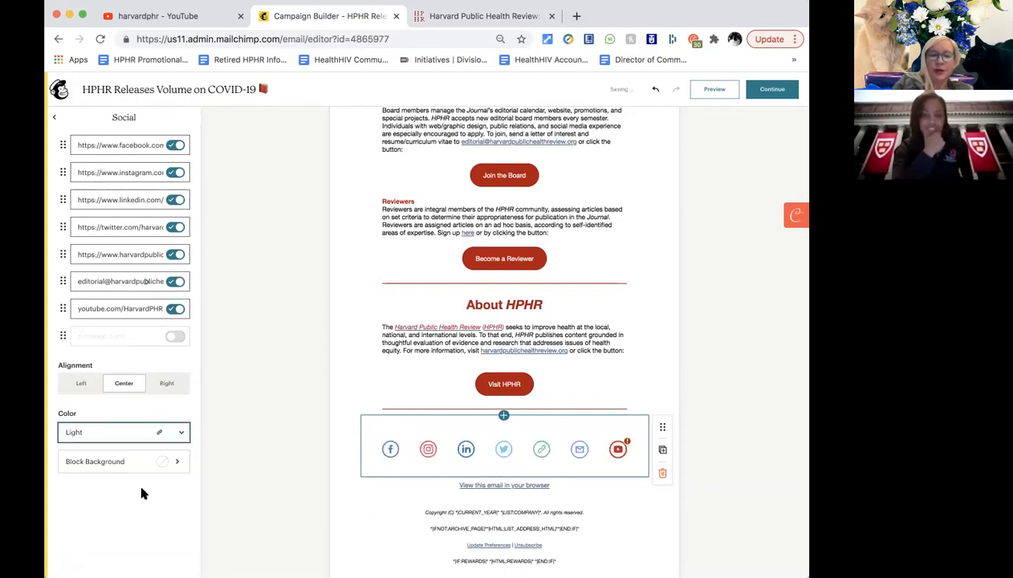
{"action": "left_click", "coordinate": [181, 432]}
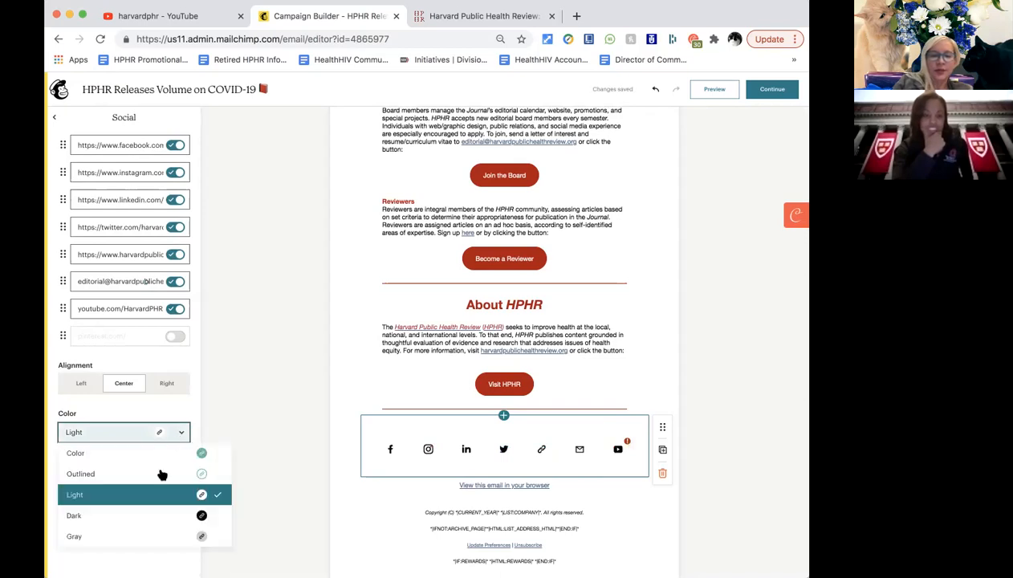
{"action": "left_click", "coordinate": [143, 514]}
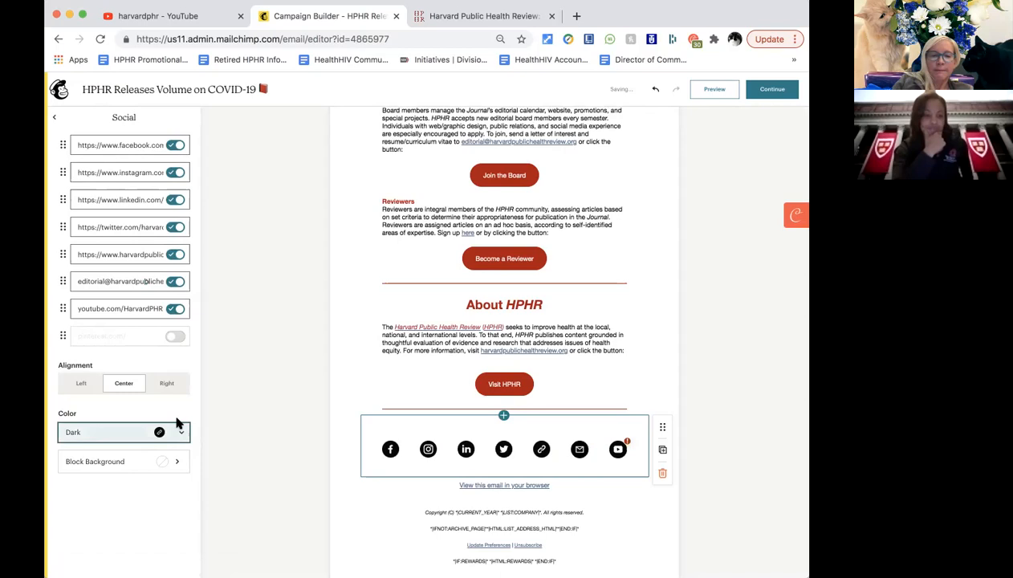
{"action": "left_click", "coordinate": [181, 432]}
{"action": "left_click", "coordinate": [131, 535]}
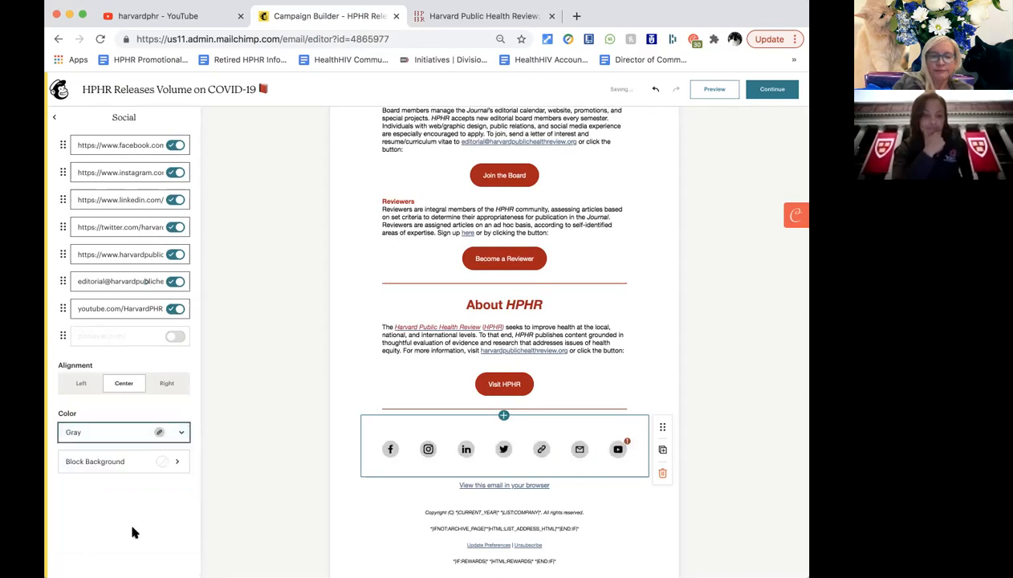
{"action": "left_click", "coordinate": [179, 434]}
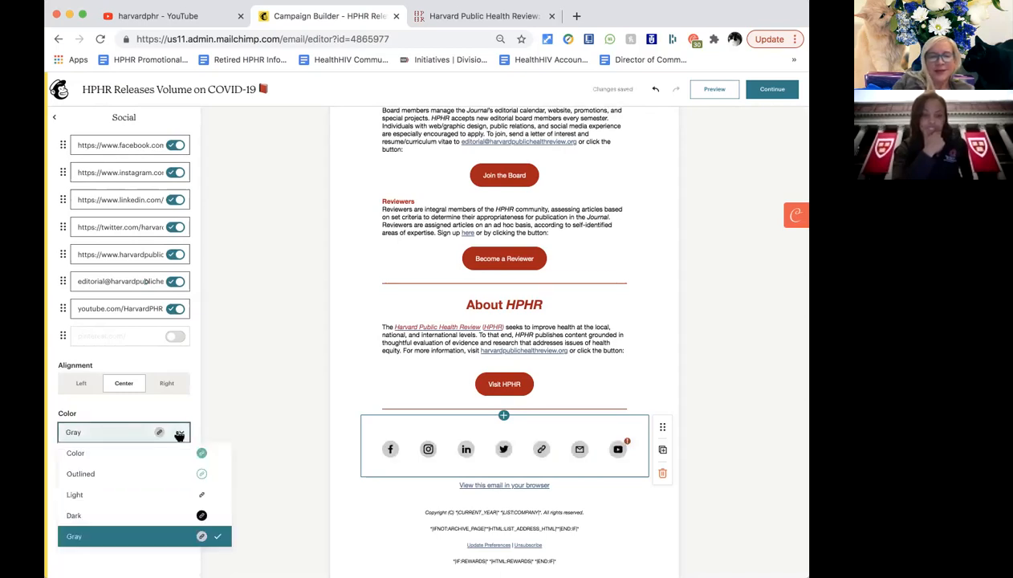
{"action": "left_click", "coordinate": [175, 455]}
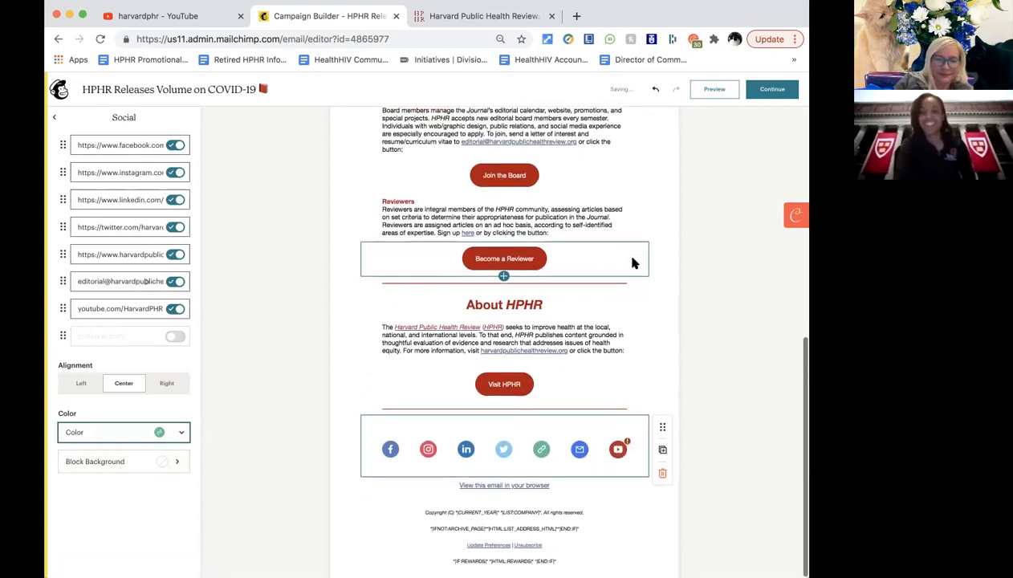
{"action": "left_click", "coordinate": [415, 519]}
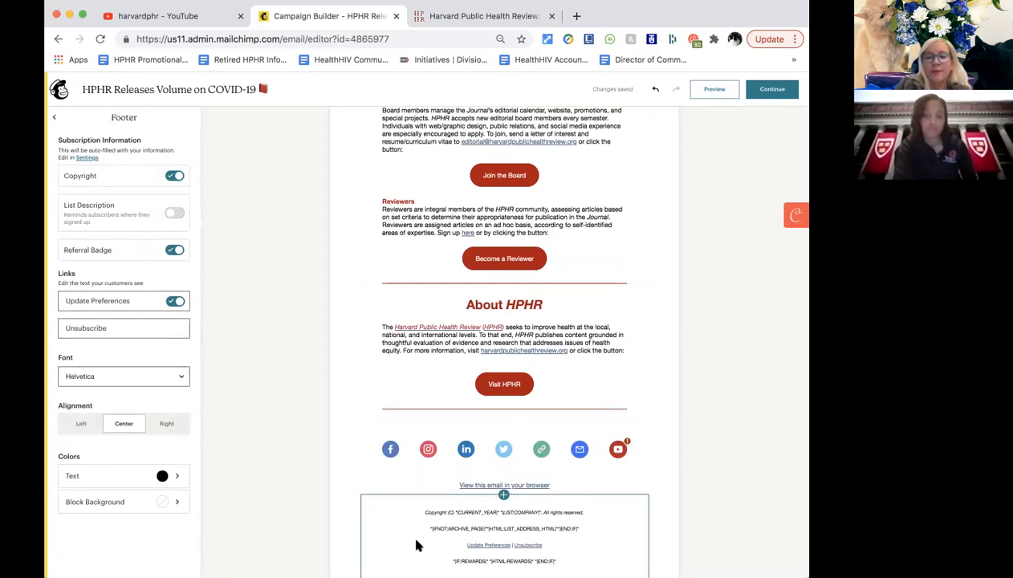
{"action": "scroll", "coordinate": [419, 542], "scroll_direction": "down", "scroll_amount": 1}
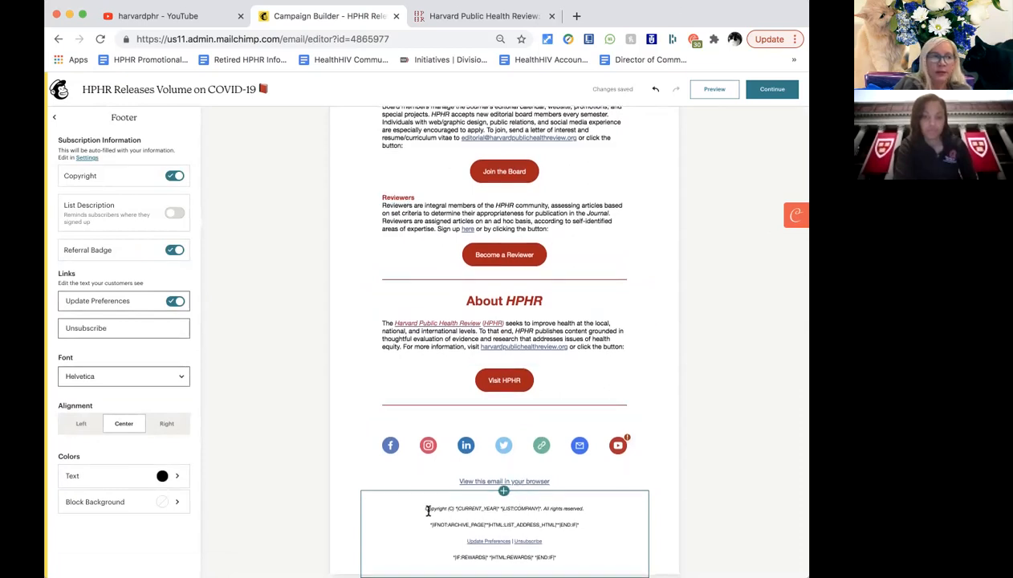
{"action": "left_click", "coordinate": [429, 508]}
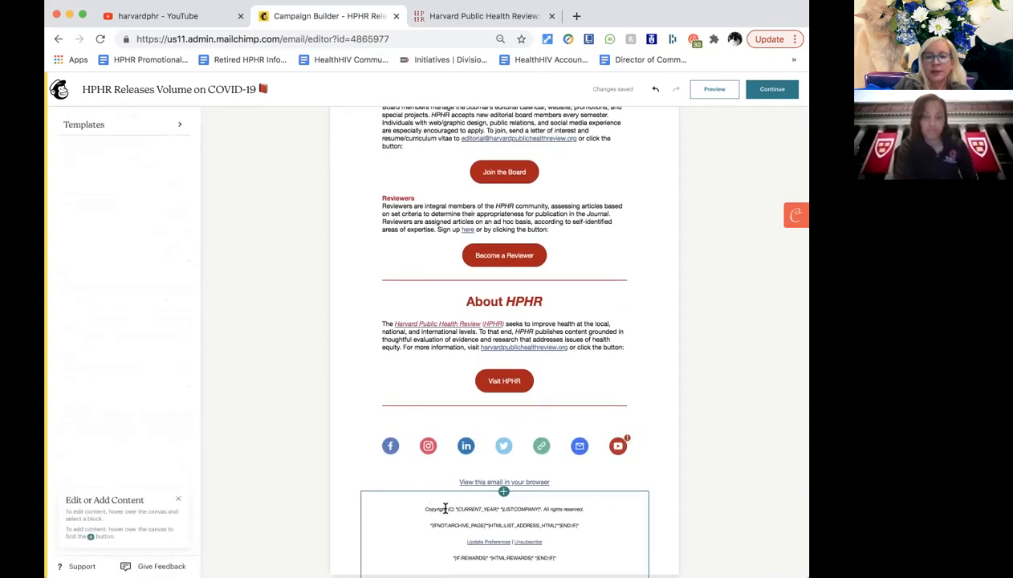
{"action": "left_click", "coordinate": [465, 511]}
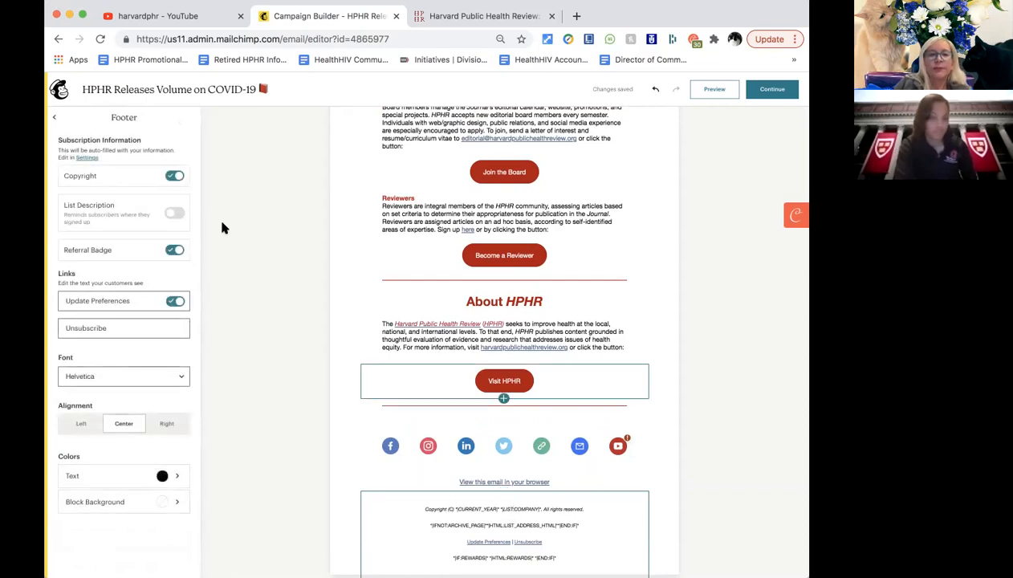
{"action": "left_click", "coordinate": [175, 214]}
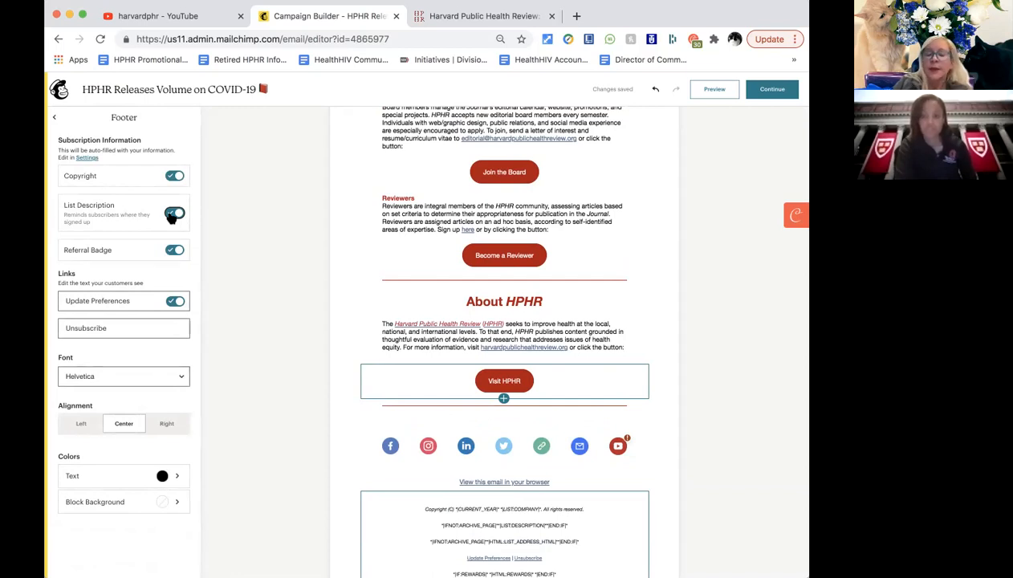
{"action": "left_click", "coordinate": [171, 214]}
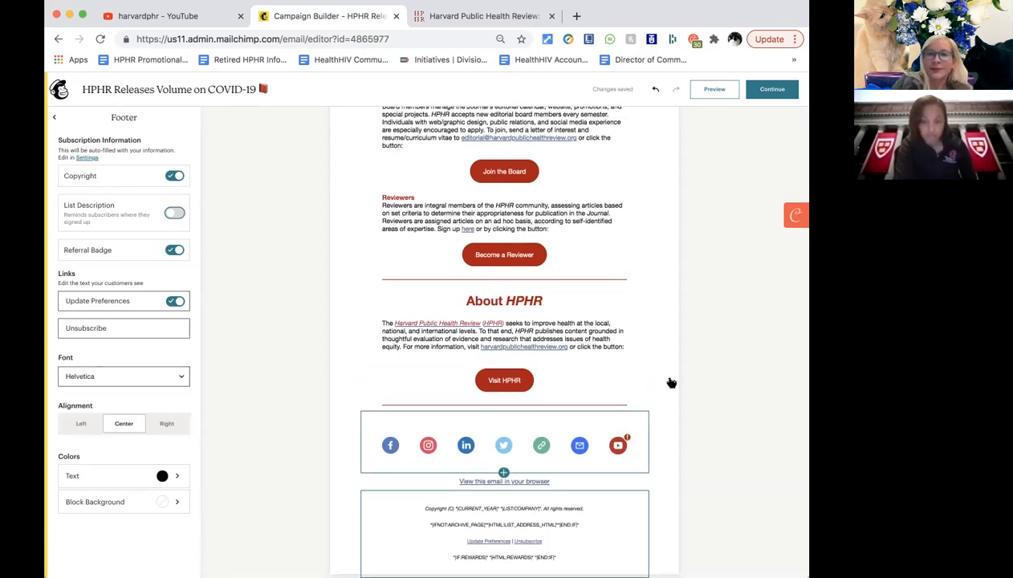
{"action": "scroll", "coordinate": [671, 382], "scroll_direction": "up", "scroll_amount": 15}
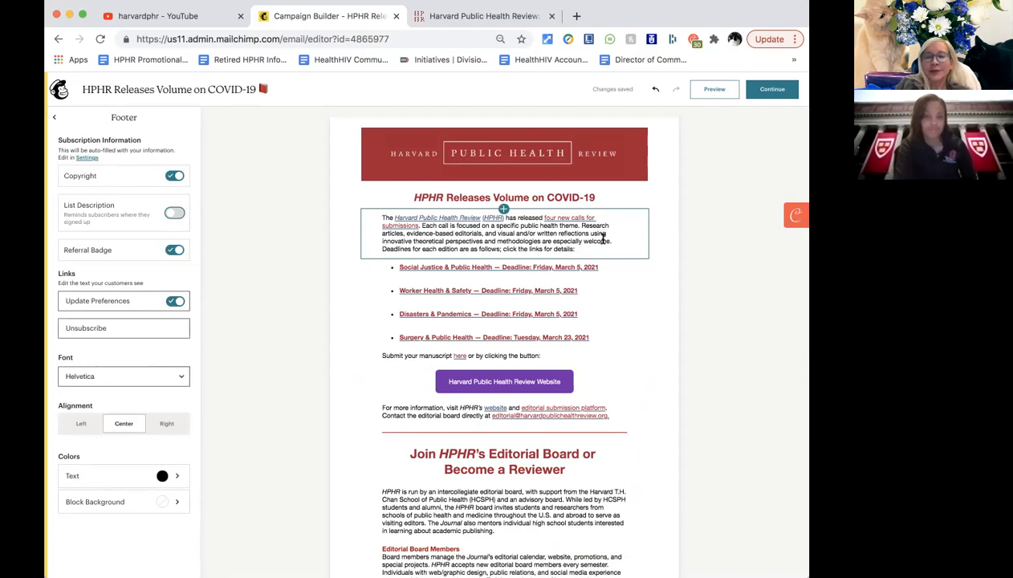
{"action": "left_click", "coordinate": [606, 282]}
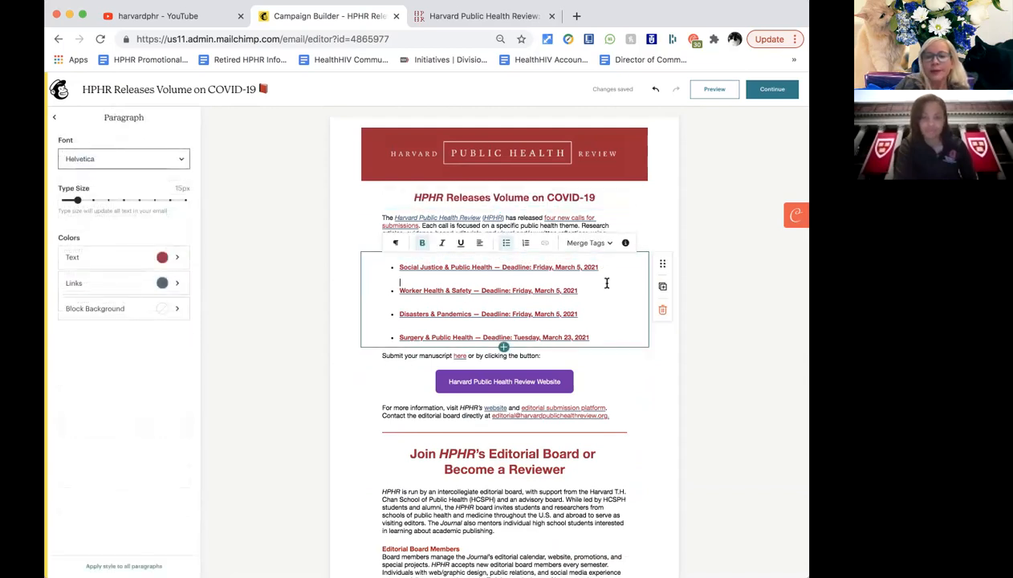
{"action": "left_click", "coordinate": [662, 264]}
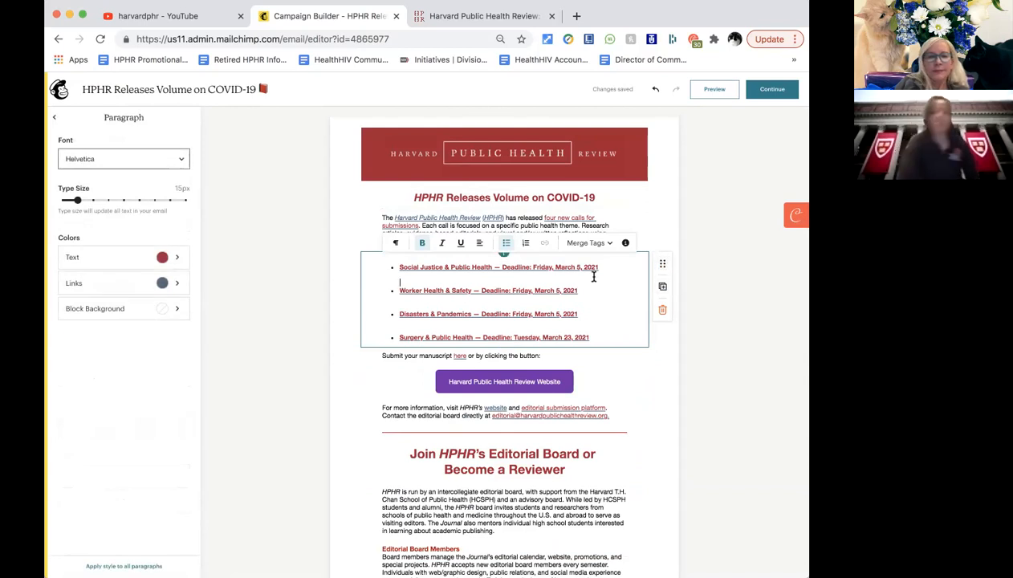
{"action": "left_click", "coordinate": [54, 117]}
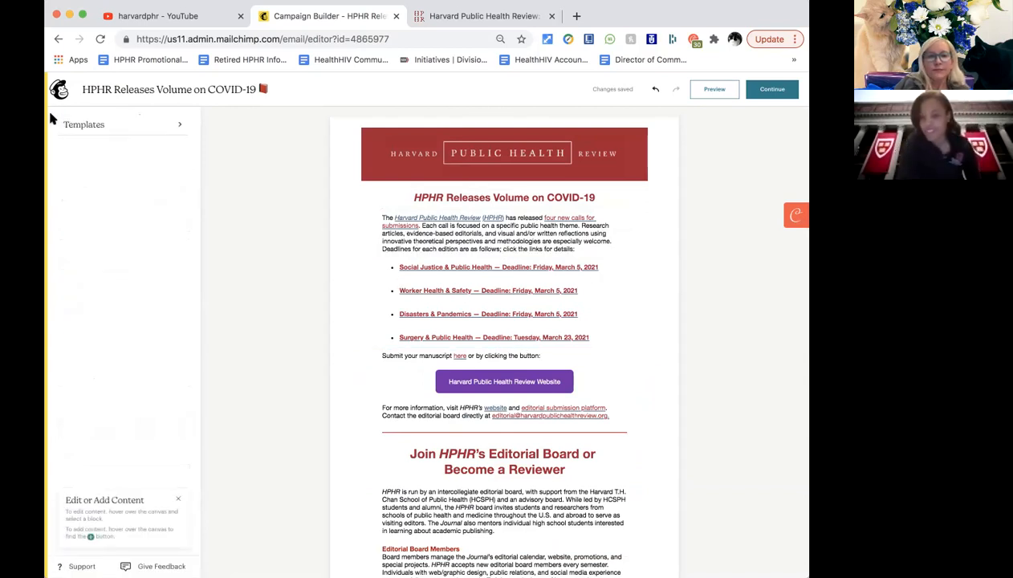
{"action": "scroll", "coordinate": [146, 357], "scroll_direction": "down", "scroll_amount": 1}
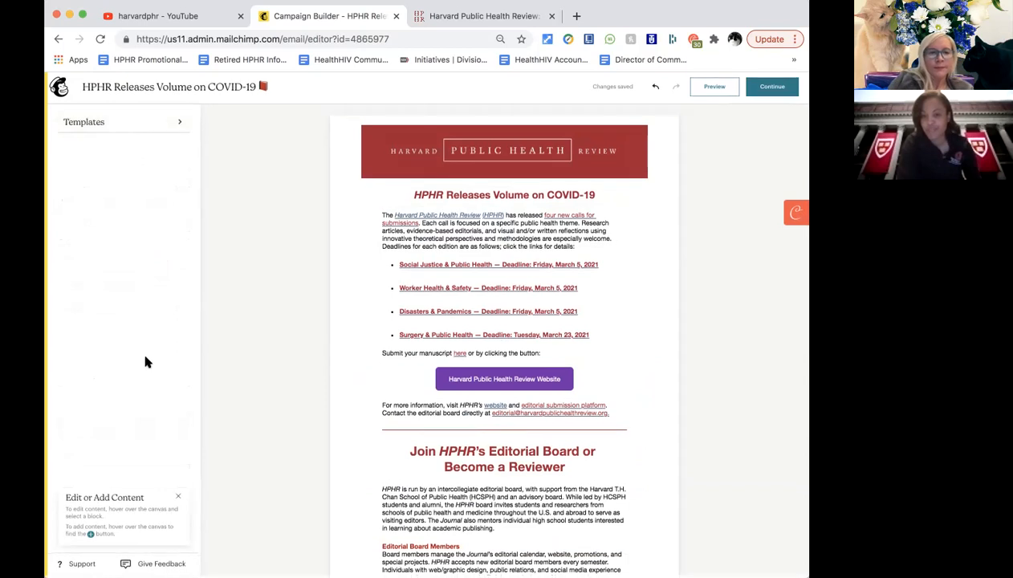
{"action": "left_click", "coordinate": [449, 247]}
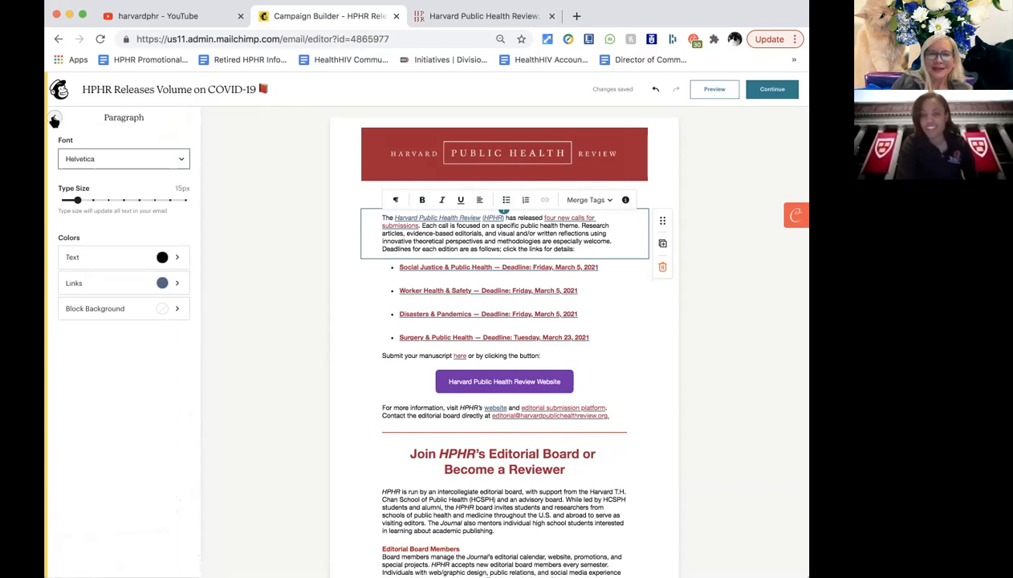
{"action": "left_click", "coordinate": [54, 118]}
Browse the Bold, Minimal, Natural, Simple Text and Gallery email templates.
{"action": "left_click", "coordinate": [70, 129]}
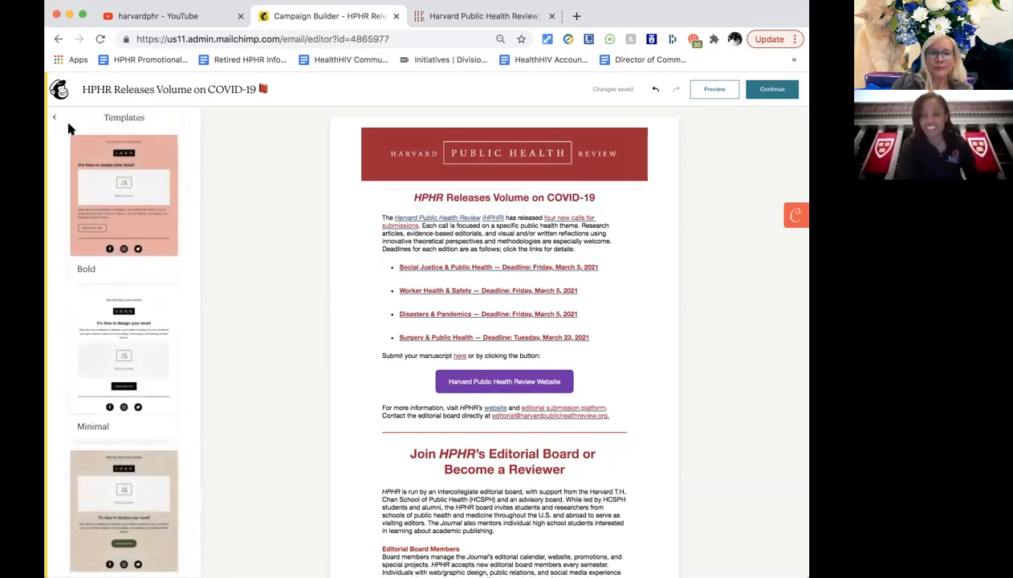
{"action": "left_click", "coordinate": [54, 118]}
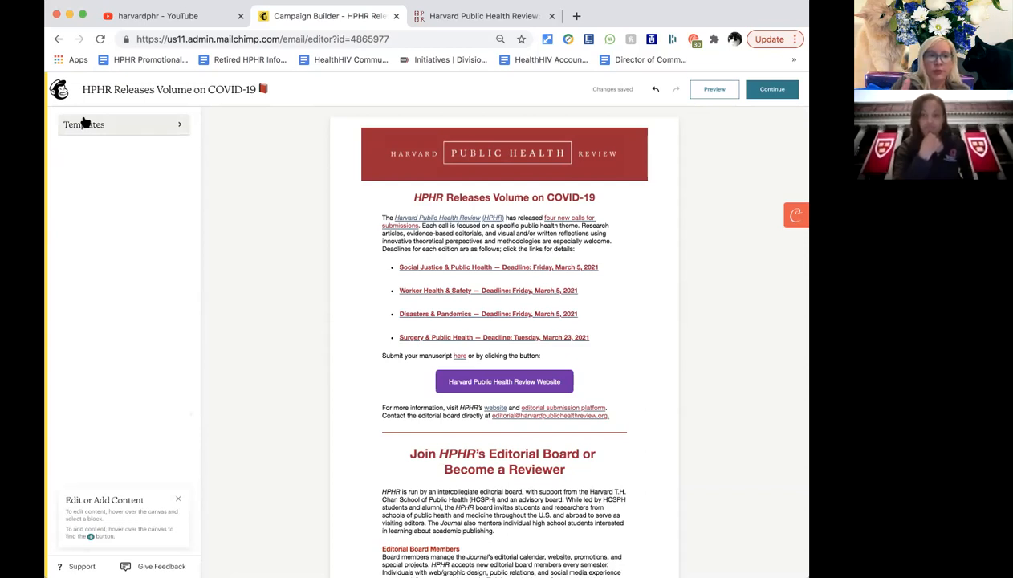
{"action": "left_click", "coordinate": [86, 123]}
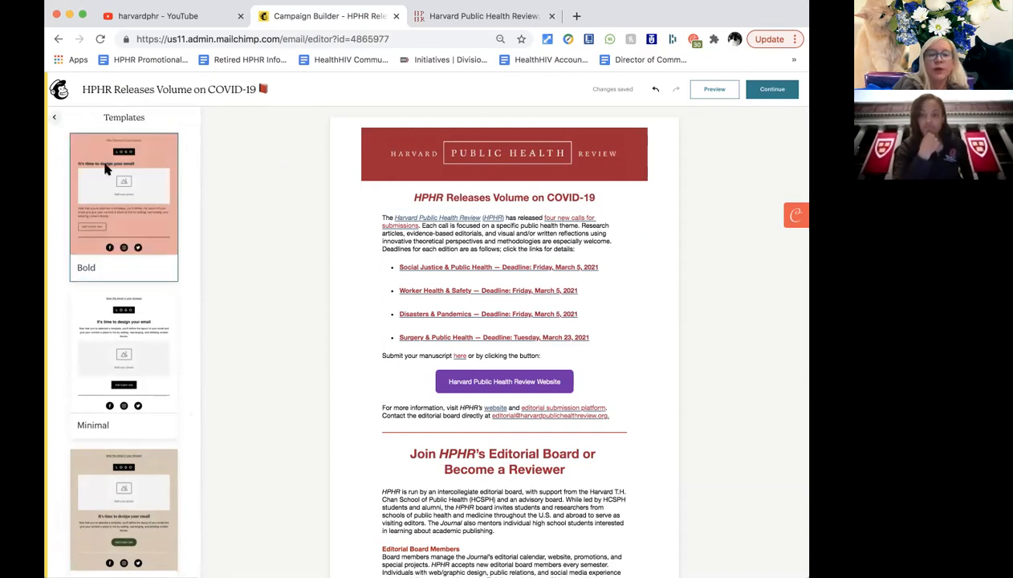
{"action": "mouse_move", "coordinate": [105, 166]}
{"action": "scroll", "coordinate": [165, 246], "scroll_direction": "down", "scroll_amount": 3}
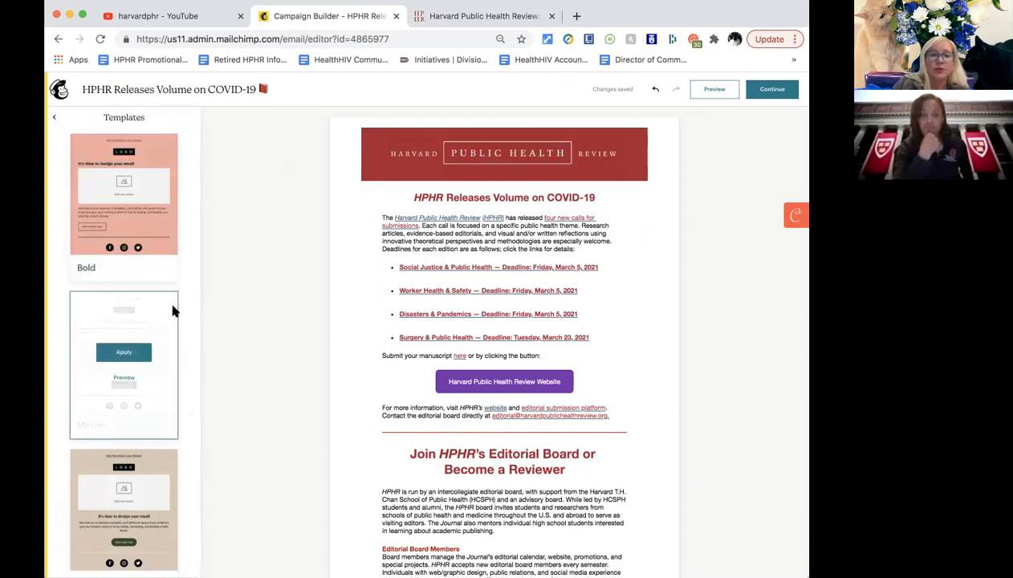
{"action": "scroll", "coordinate": [171, 313], "scroll_direction": "down", "scroll_amount": 5}
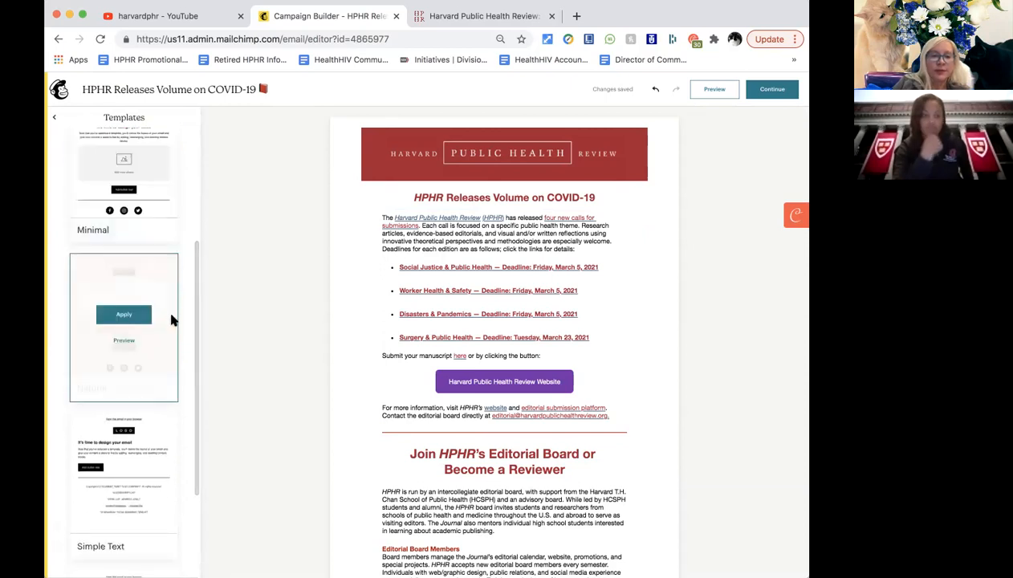
{"action": "scroll", "coordinate": [171, 320], "scroll_direction": "down", "scroll_amount": 1}
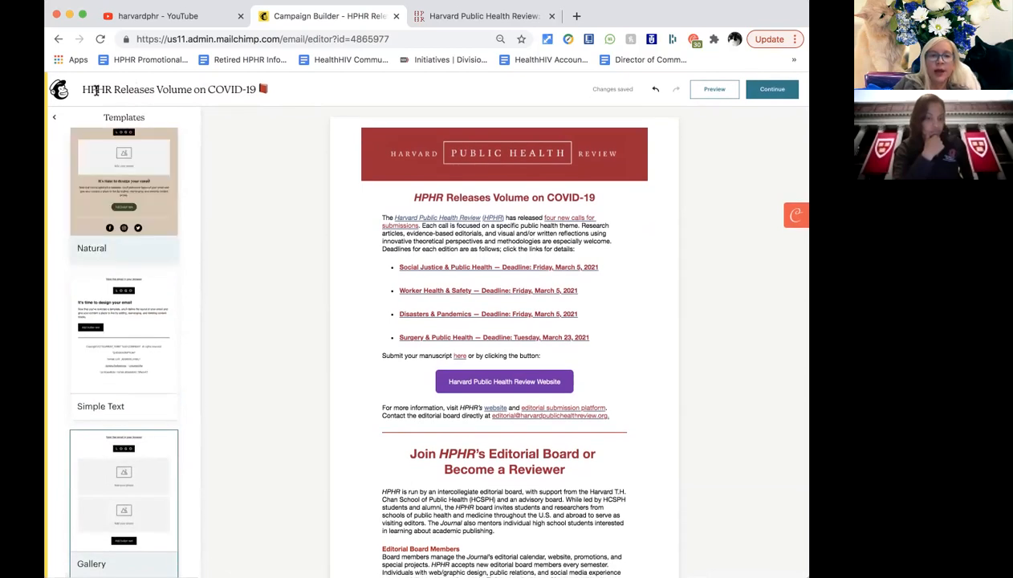
Leave the templates without applying one, dismiss the edit-or-add-content tip, and preview the email.
{"action": "left_click", "coordinate": [54, 117]}
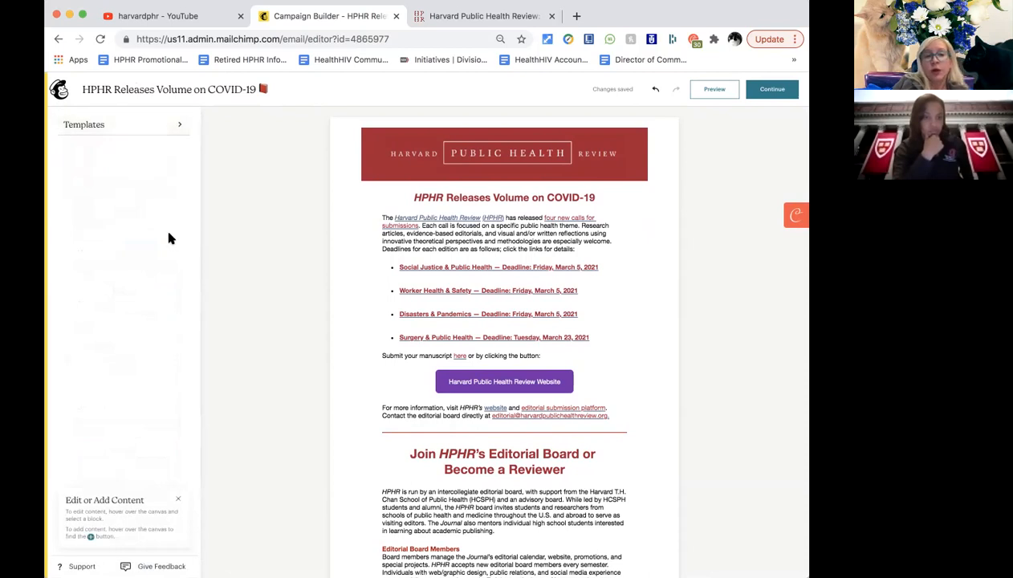
{"action": "left_click", "coordinate": [178, 499]}
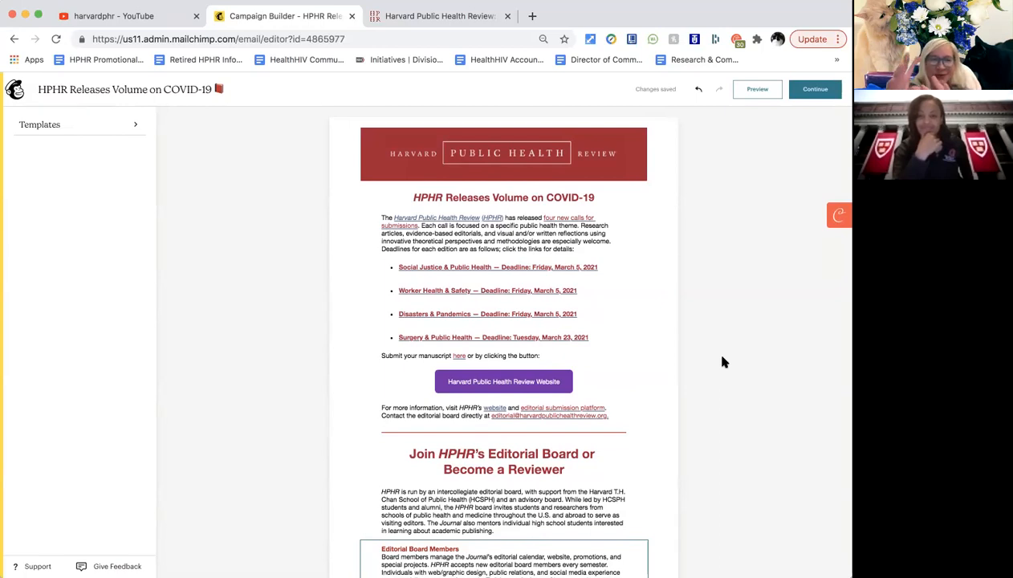
{"action": "left_click", "coordinate": [746, 92]}
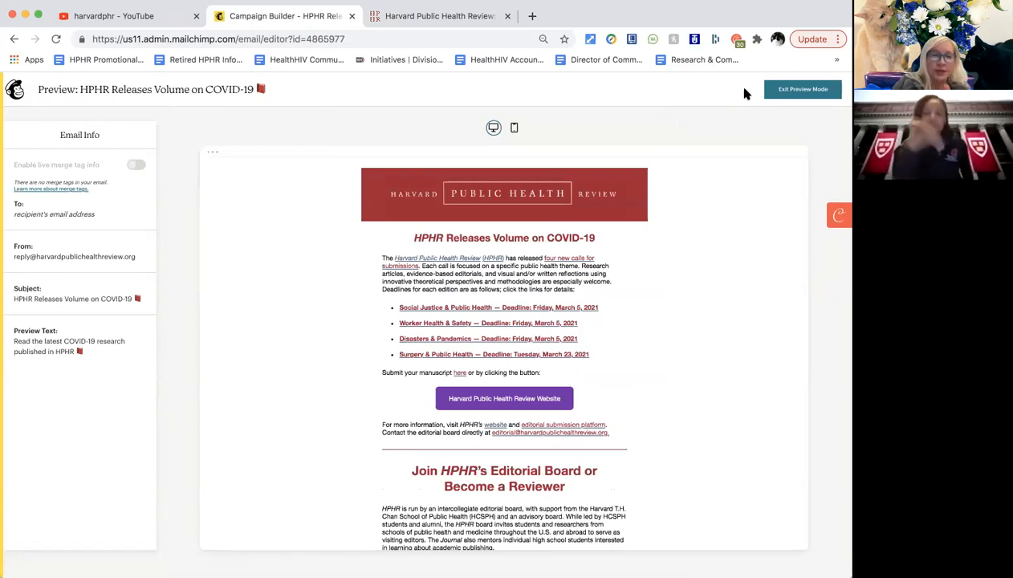
{"action": "scroll", "coordinate": [519, 274], "scroll_direction": "down", "scroll_amount": 2}
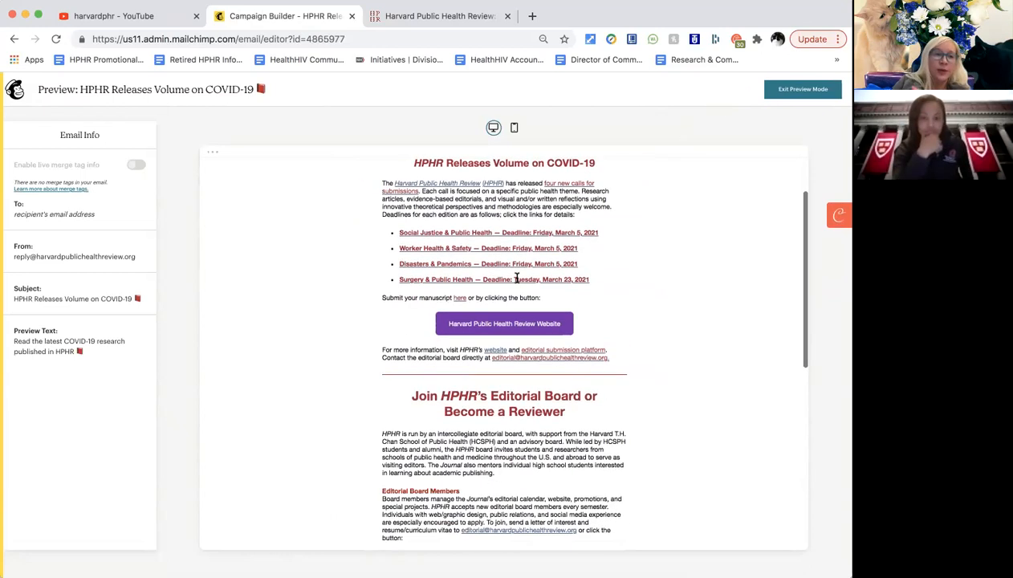
{"action": "scroll", "coordinate": [517, 277], "scroll_direction": "up", "scroll_amount": 2}
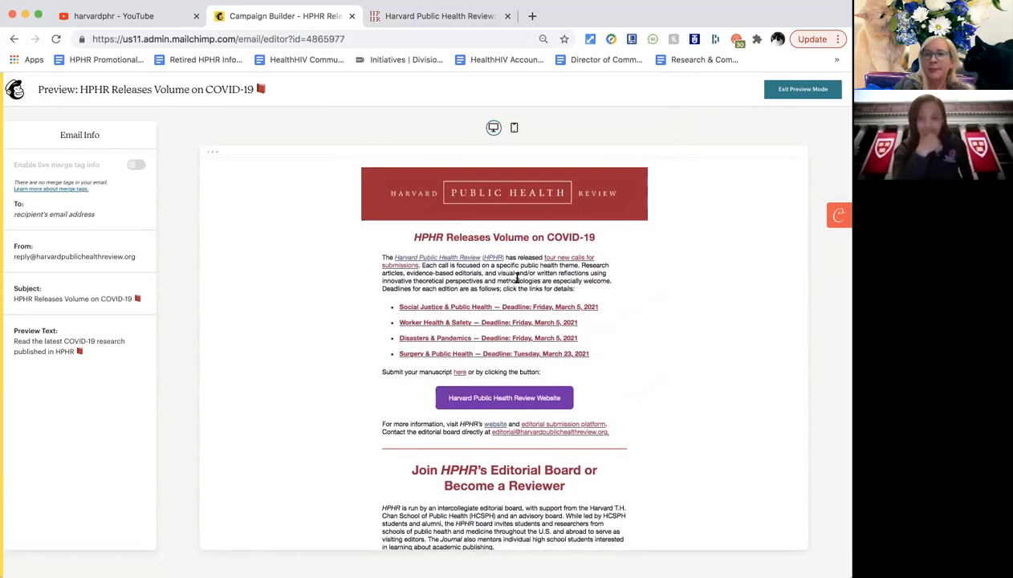
{"action": "scroll", "coordinate": [643, 285], "scroll_direction": "down", "scroll_amount": 3}
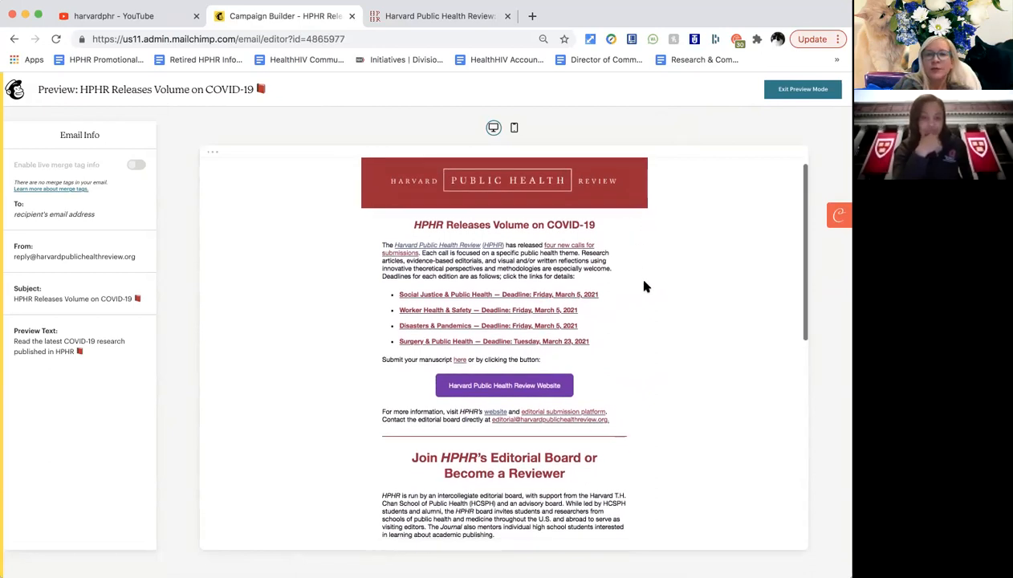
{"action": "scroll", "coordinate": [643, 287], "scroll_direction": "up", "scroll_amount": 3}
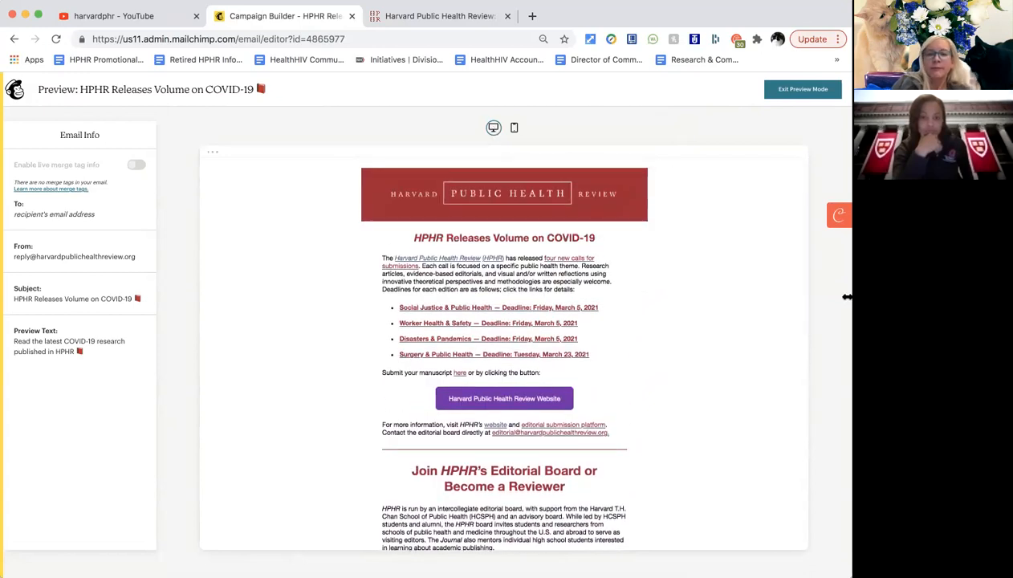
{"action": "left_click_drag", "start_coordinate": [848, 297], "coordinate": [695, 266]}
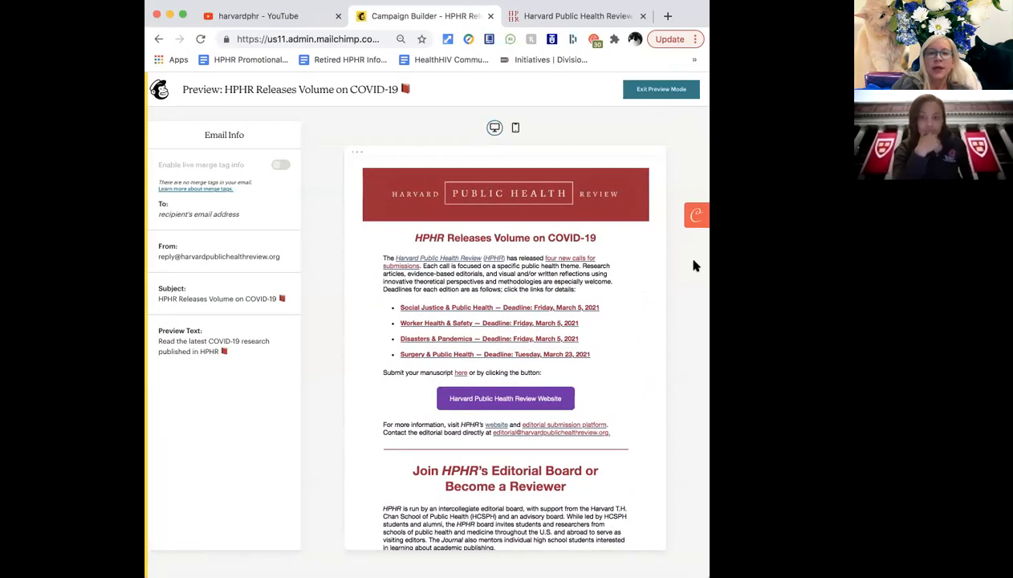
{"action": "left_click", "coordinate": [516, 128]}
{"action": "scroll", "coordinate": [517, 229], "scroll_direction": "down", "scroll_amount": 5}
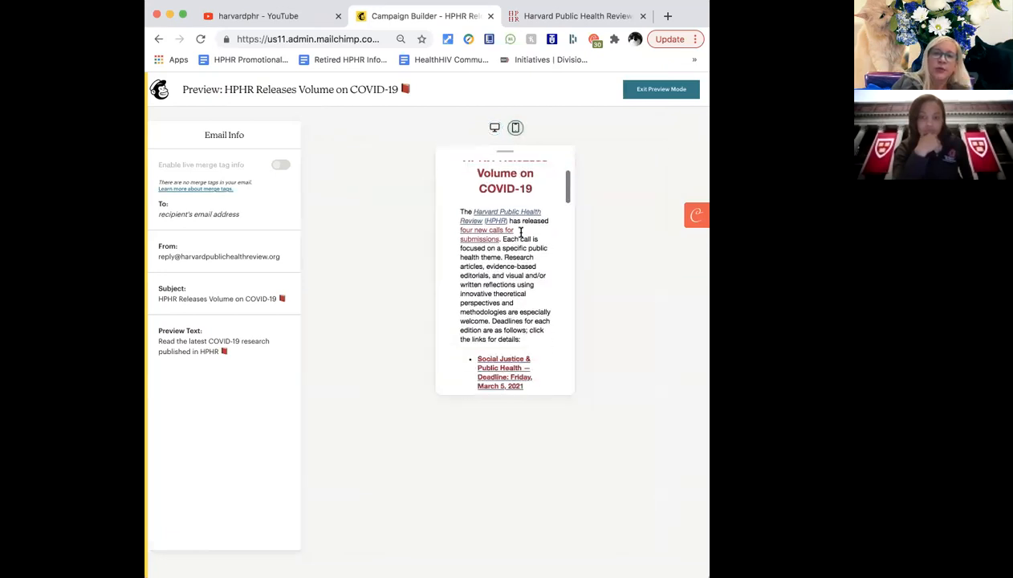
{"action": "scroll", "coordinate": [521, 234], "scroll_direction": "down", "scroll_amount": 10}
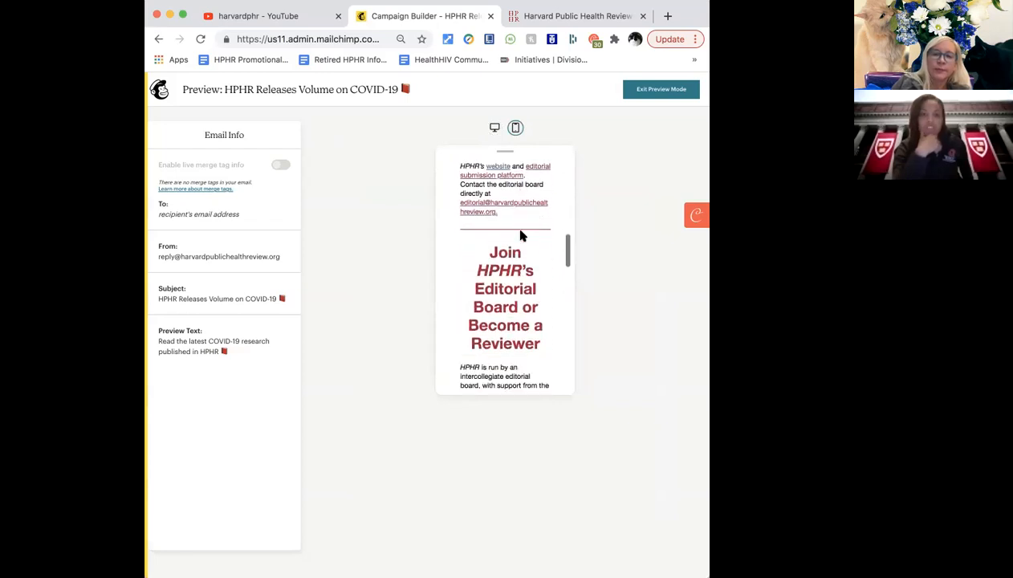
{"action": "left_click", "coordinate": [494, 130]}
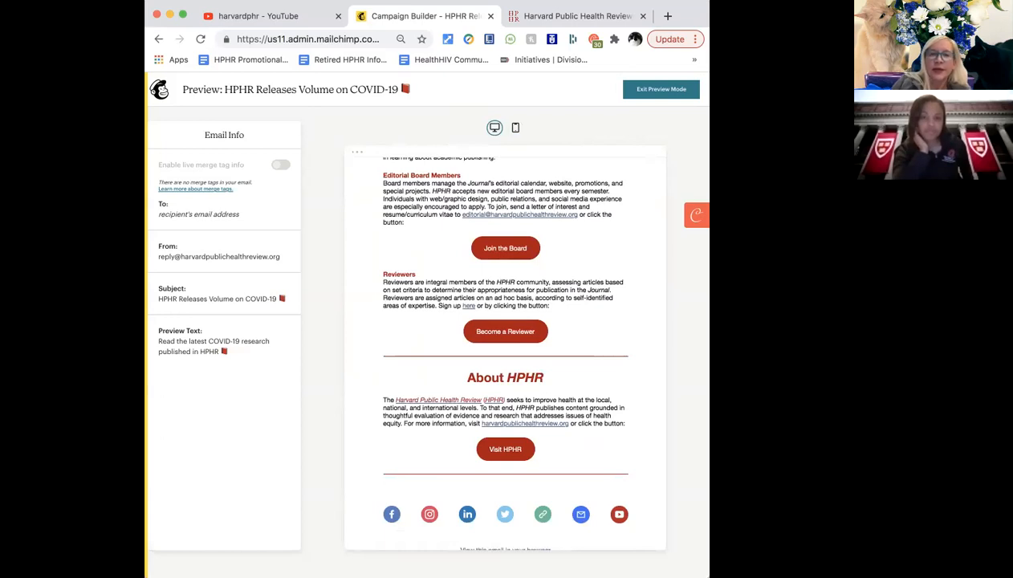
{"action": "left_click_drag", "start_coordinate": [709, 318], "coordinate": [852, 317]}
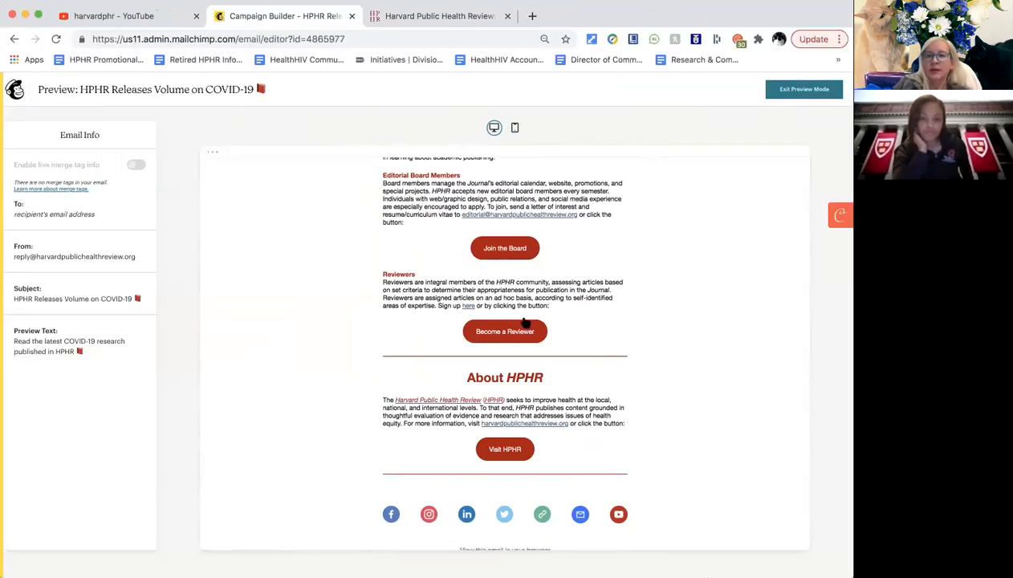
{"action": "scroll", "coordinate": [523, 322], "scroll_direction": "down", "scroll_amount": 2}
{"action": "left_click", "coordinate": [803, 89]}
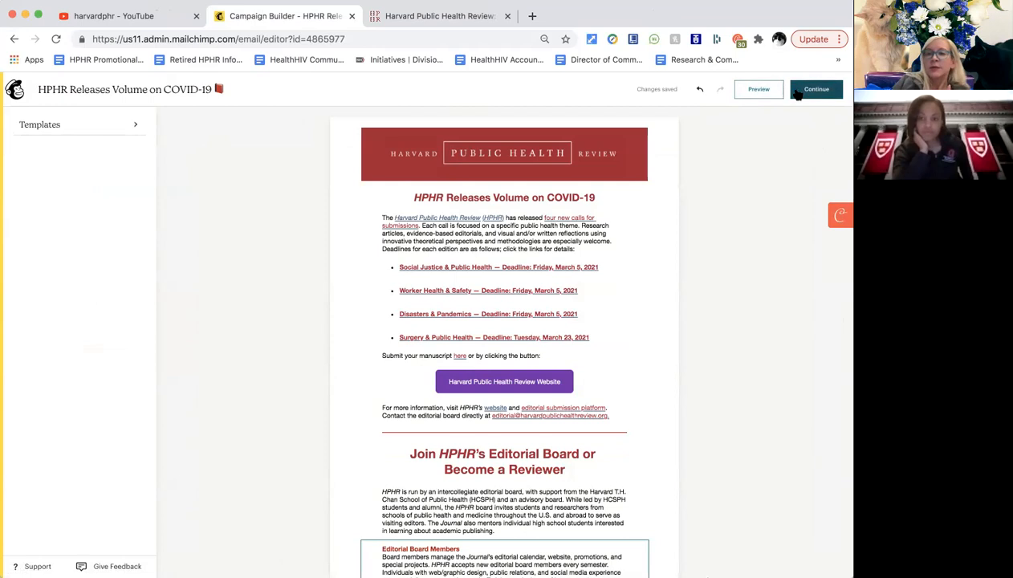
{"action": "left_click", "coordinate": [802, 92]}
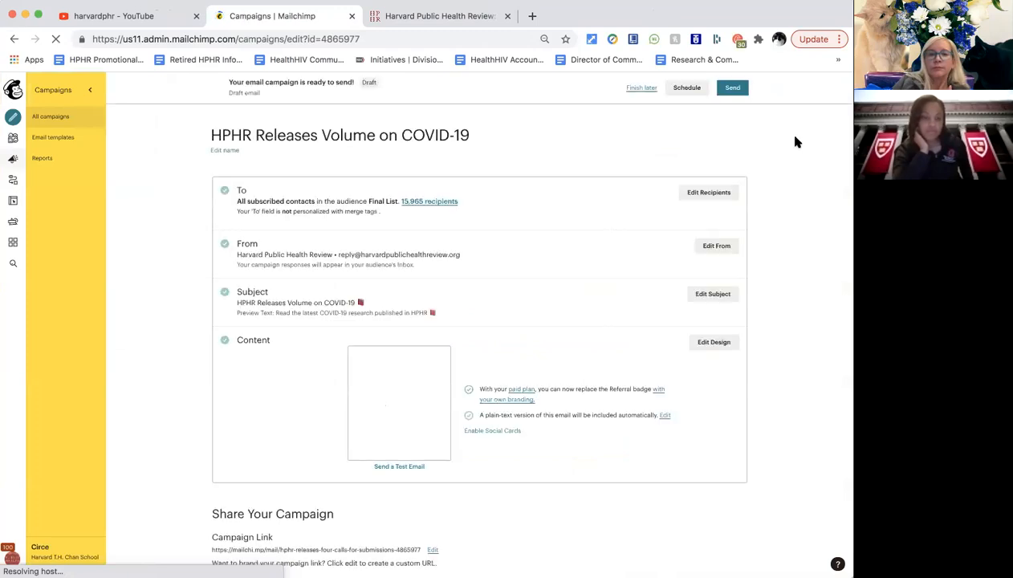
Scroll through the campaign summary checklist and bring up the Send a Test Email form.
{"action": "scroll", "coordinate": [531, 332], "scroll_direction": "down", "scroll_amount": 1}
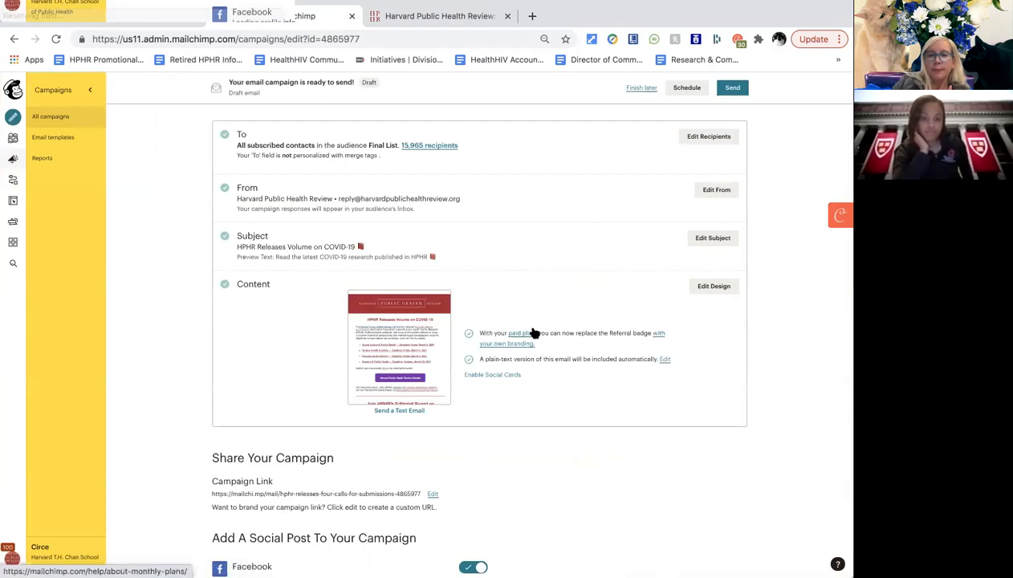
{"action": "scroll", "coordinate": [533, 333], "scroll_direction": "down", "scroll_amount": 1}
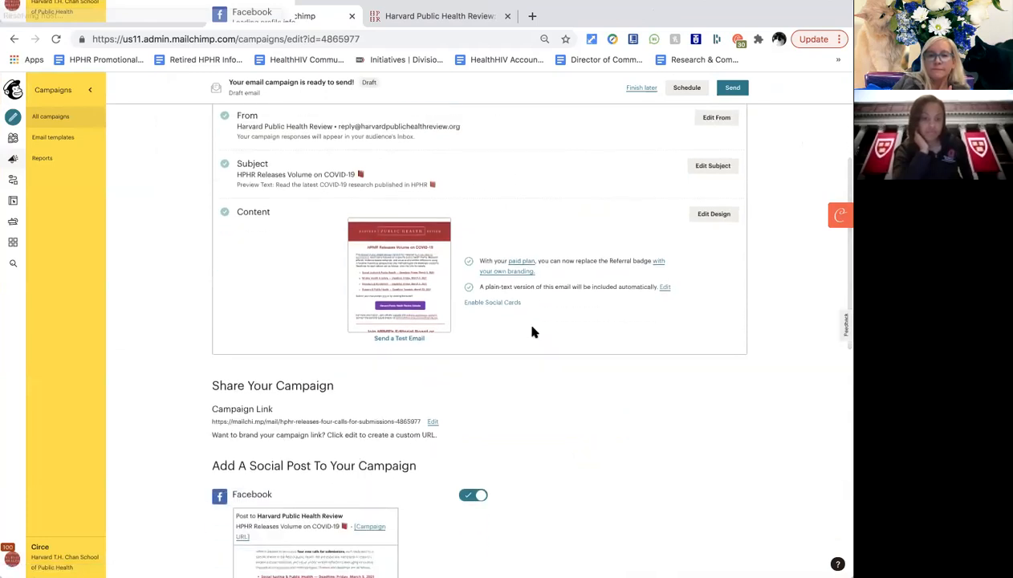
{"action": "scroll", "coordinate": [527, 318], "scroll_direction": "up", "scroll_amount": 1}
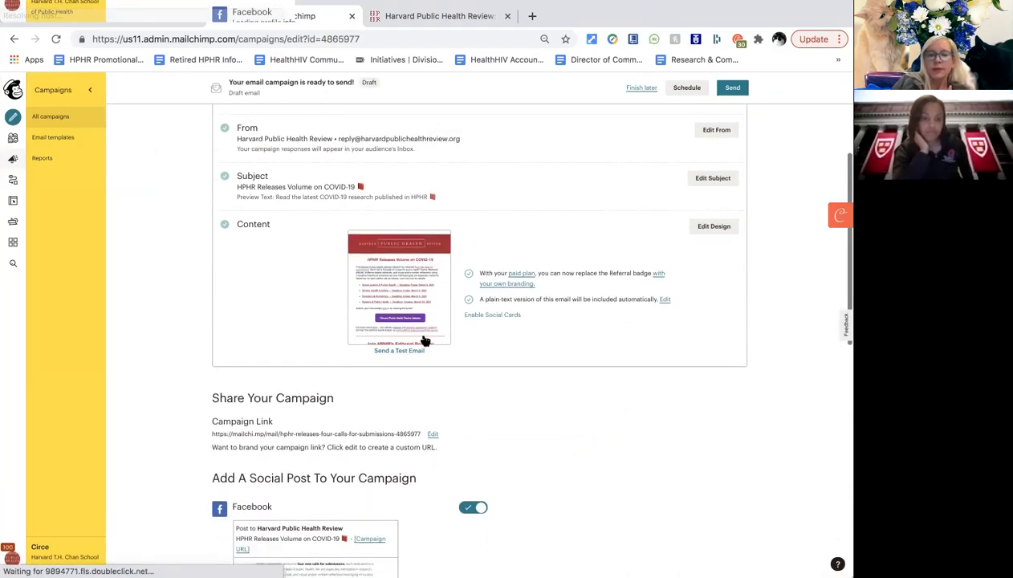
{"action": "left_click", "coordinate": [399, 351]}
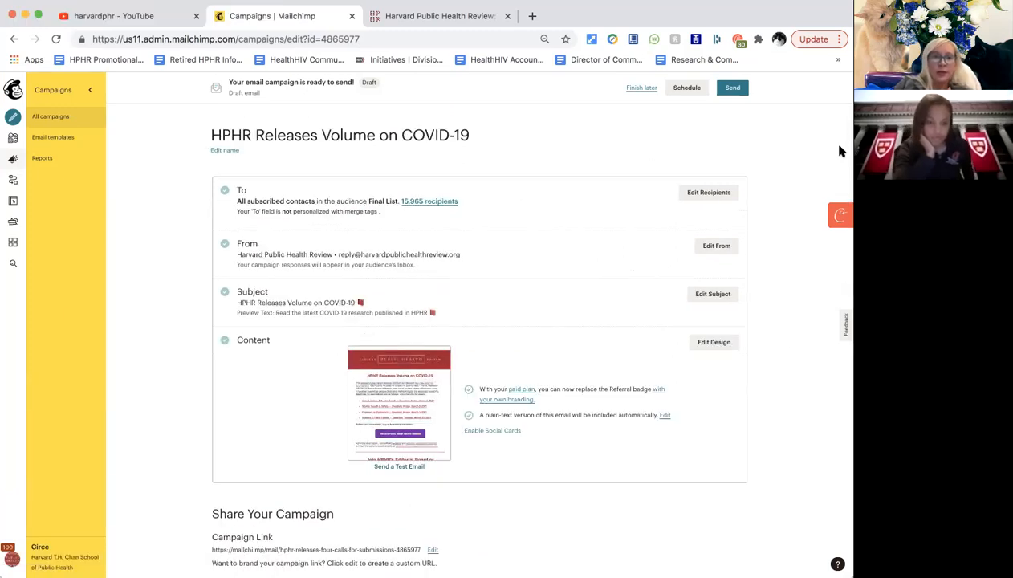
{"action": "scroll", "coordinate": [413, 434], "scroll_direction": "down", "scroll_amount": 2}
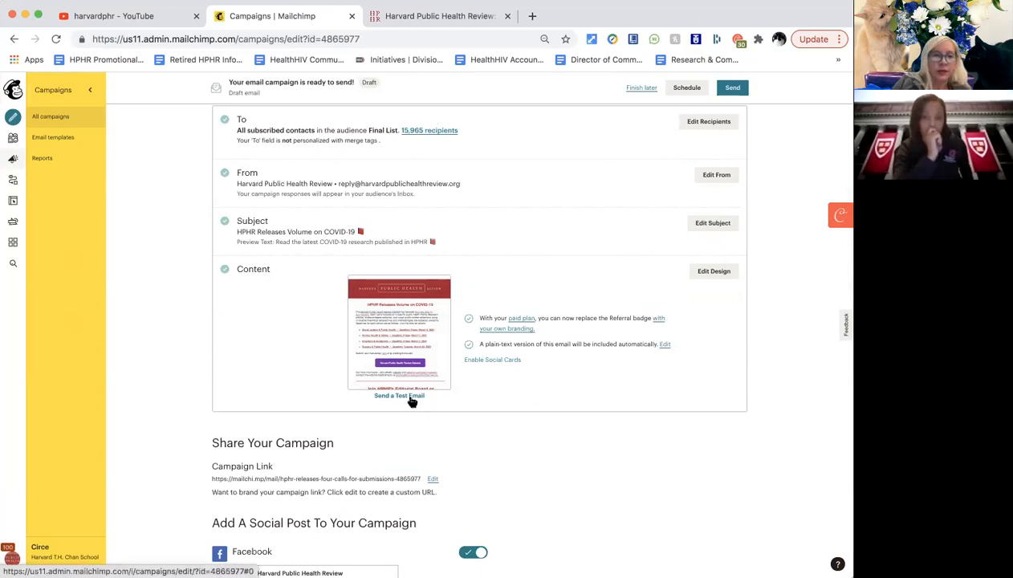
{"action": "left_click", "coordinate": [411, 402]}
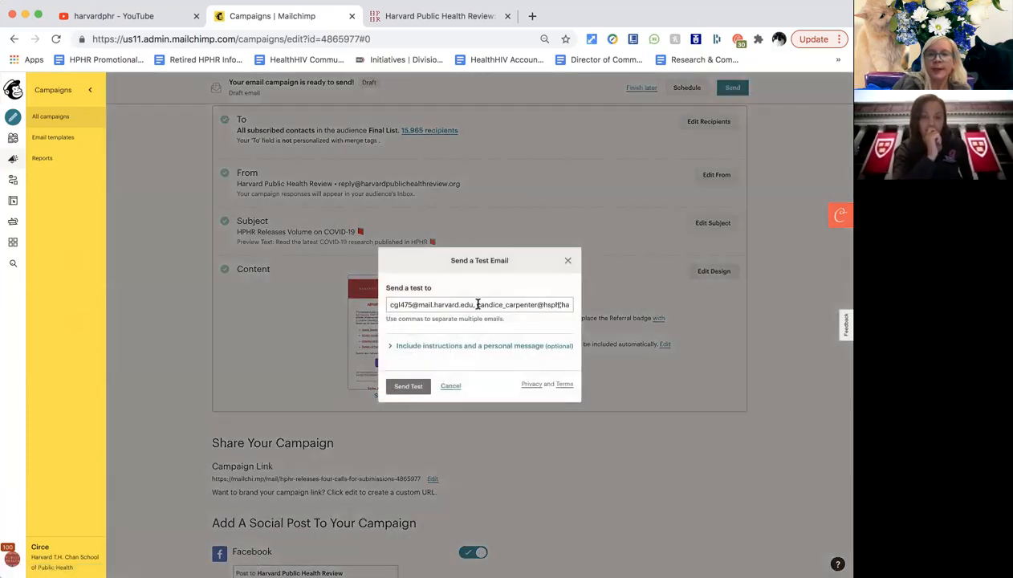
Correct the test recipients to two comma-separated addresses, send the test, and switch to Gmail.
{"action": "left_click", "coordinate": [478, 304]}
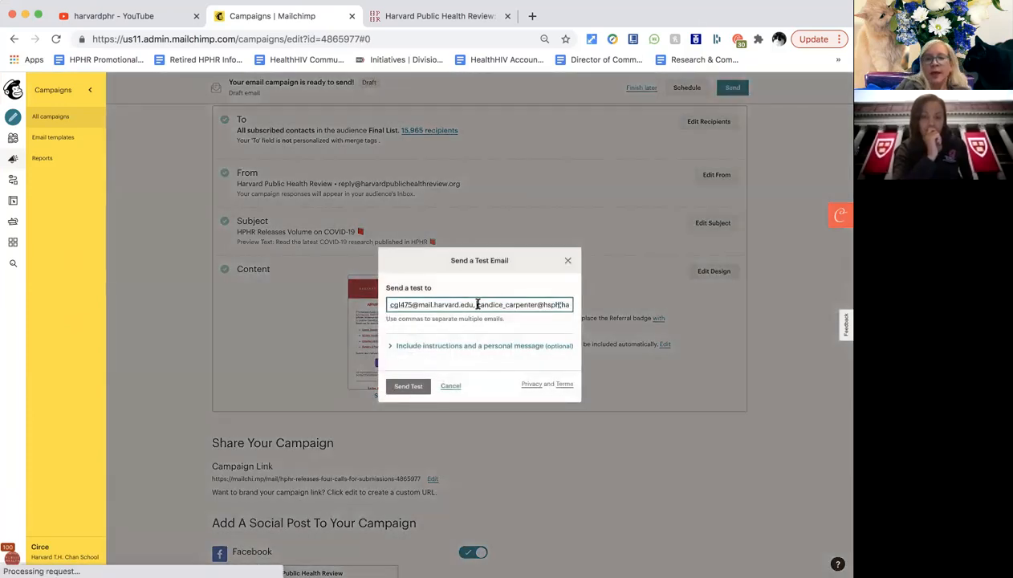
{"action": "left_click", "coordinate": [559, 305]}
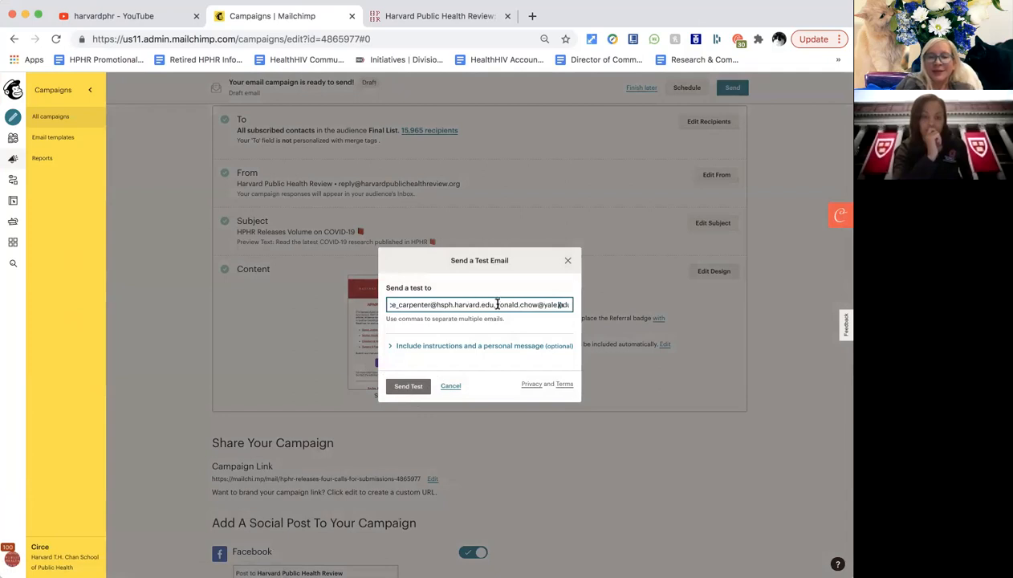
{"action": "key", "text": "BackSpace"}
{"action": "key", "text": "BackSpace"}
{"action": "key", "text": "BackSpace"}
{"action": "key", "text": "BackSpace"}
{"action": "key", "text": "BackSpace"}
{"action": "key", "text": "BackSpace"}
{"action": "key", "text": "BackSpace"}
{"action": "key", "text": "BackSpace"}
{"action": "key", "text": "BackSpace"}
{"action": "key", "text": "BackSpace"}
{"action": "key", "text": "BackSpace"}
{"action": "key", "text": "BackSpace"}
{"action": "key", "text": "BackSpace"}
{"action": "key", "text": "BackSpace"}
{"action": "key", "text": "BackSpace"}
{"action": "key", "text": "BackSpace"}
{"action": "key", "text": "BackSpace"}
{"action": "key", "text": "BackSpace"}
{"action": "key", "text": "BackSpace"}
{"action": "key", "text": "BackSpace"}
{"action": "key", "text": "BackSpace"}
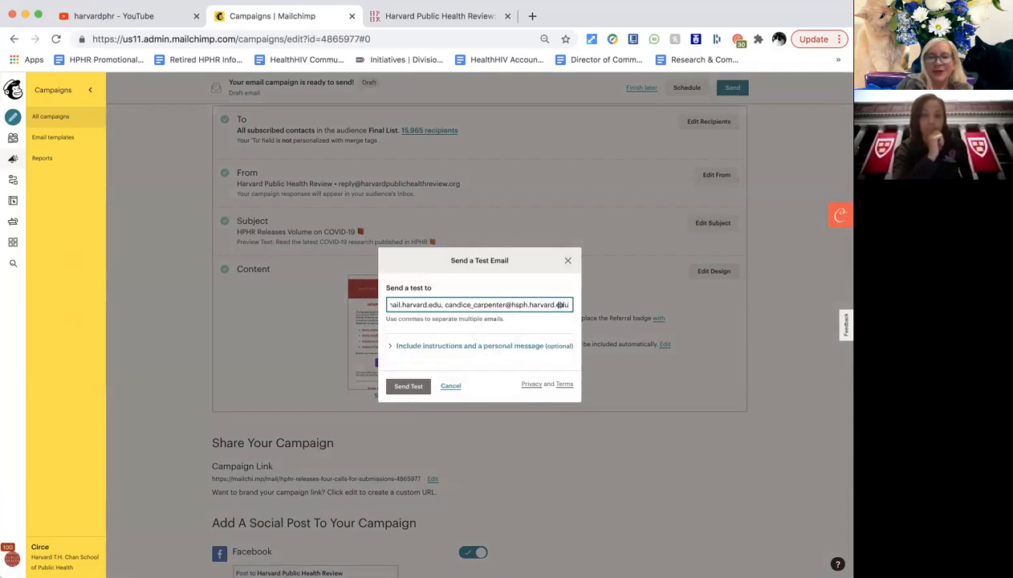
{"action": "left_click", "coordinate": [439, 304]}
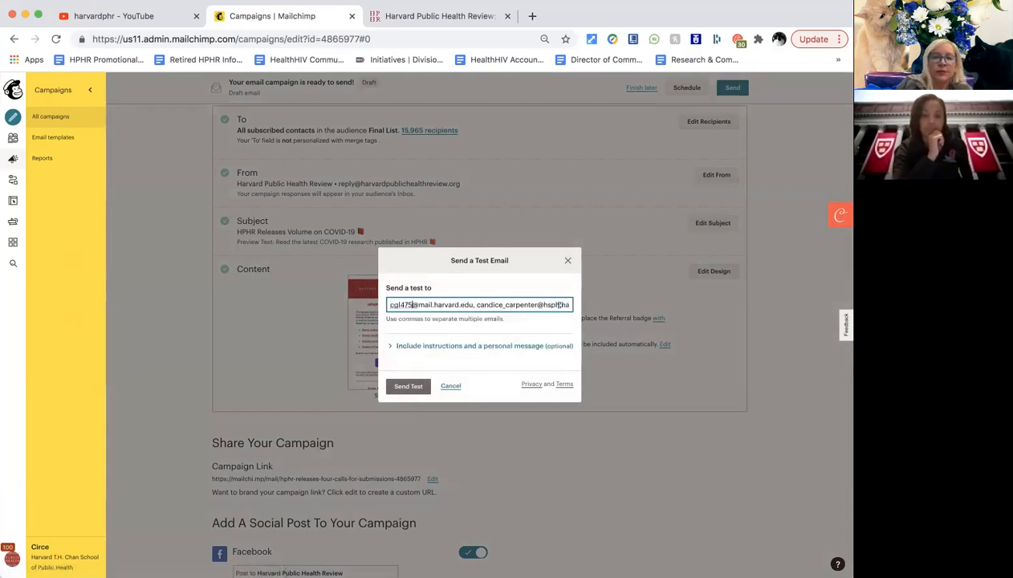
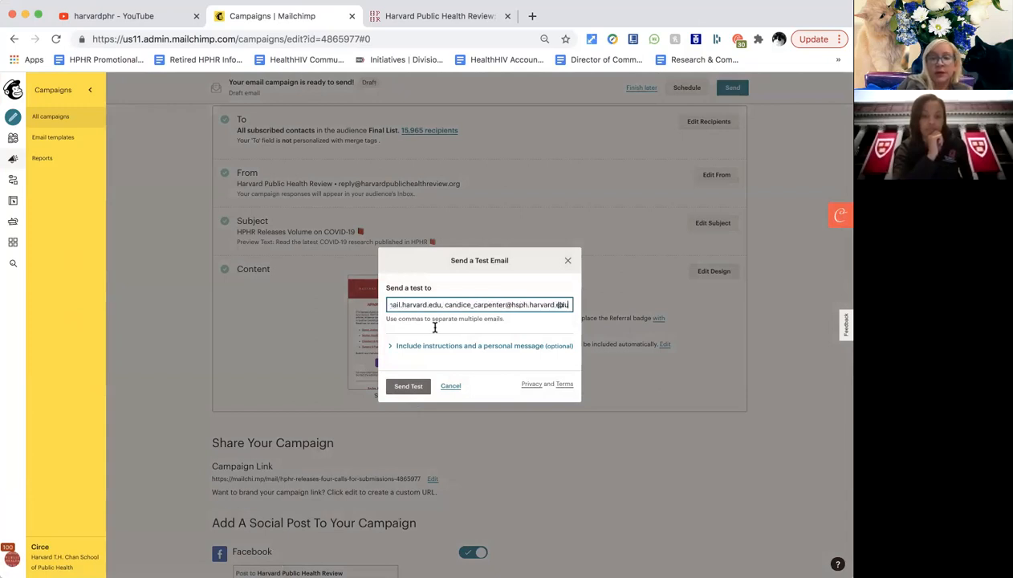
{"action": "left_click", "coordinate": [407, 388]}
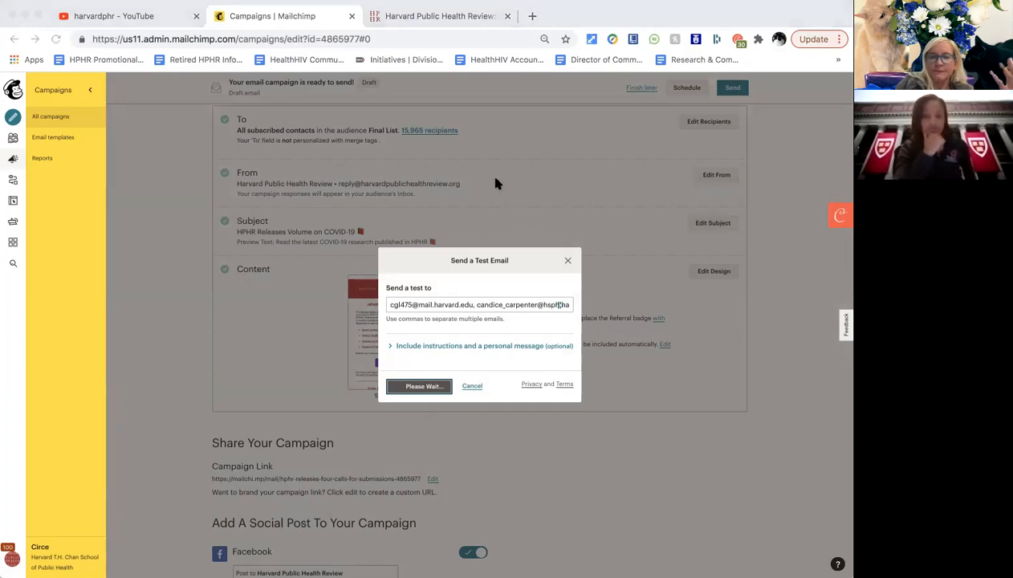
{"action": "left_click", "coordinate": [518, 181]}
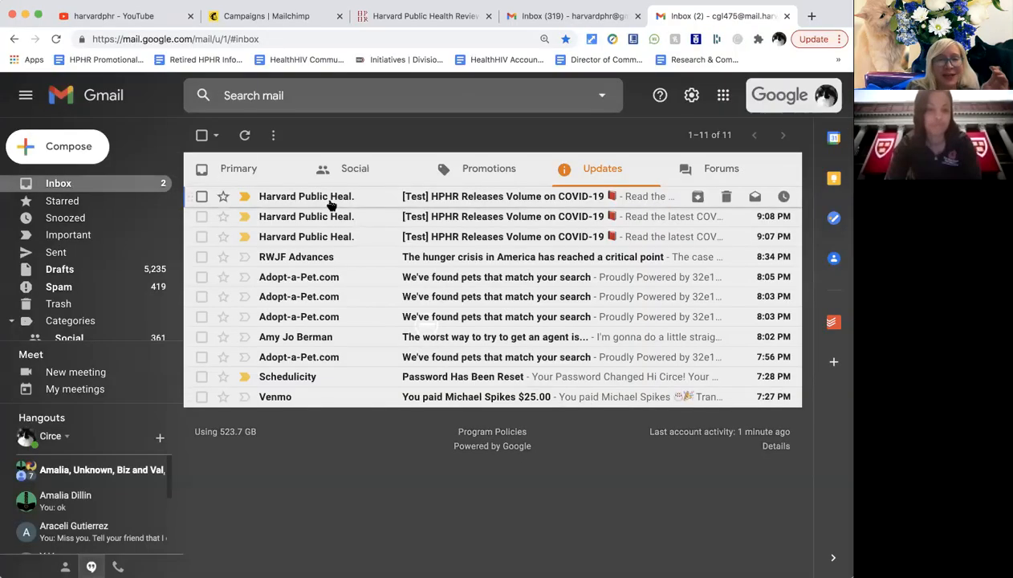
Open the newest [Test] HPHR Releases Volume on COVID-19 email and scroll through it top to bottom.
{"action": "left_click", "coordinate": [330, 206]}
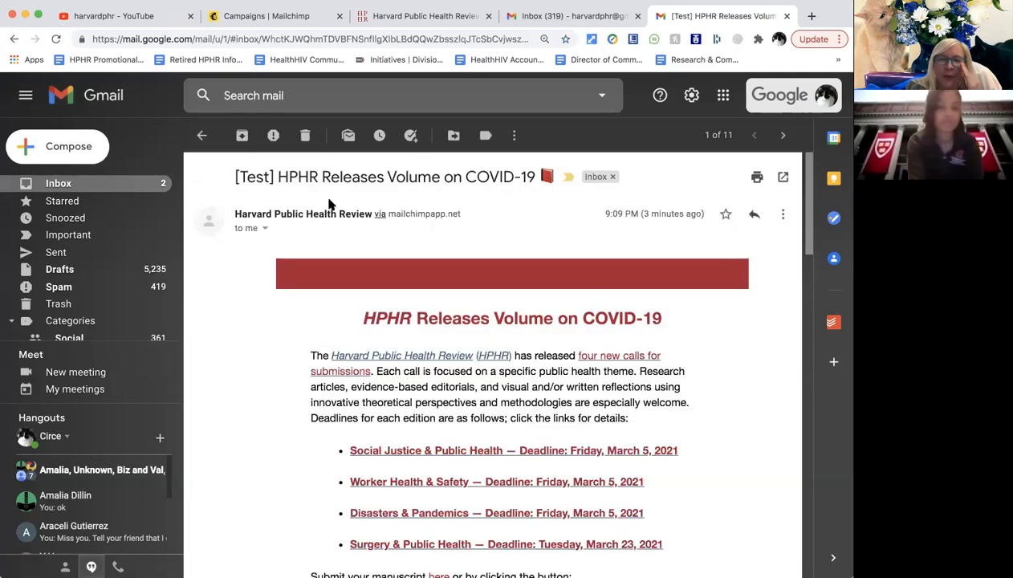
{"action": "scroll", "coordinate": [333, 335], "scroll_direction": "down", "scroll_amount": 5}
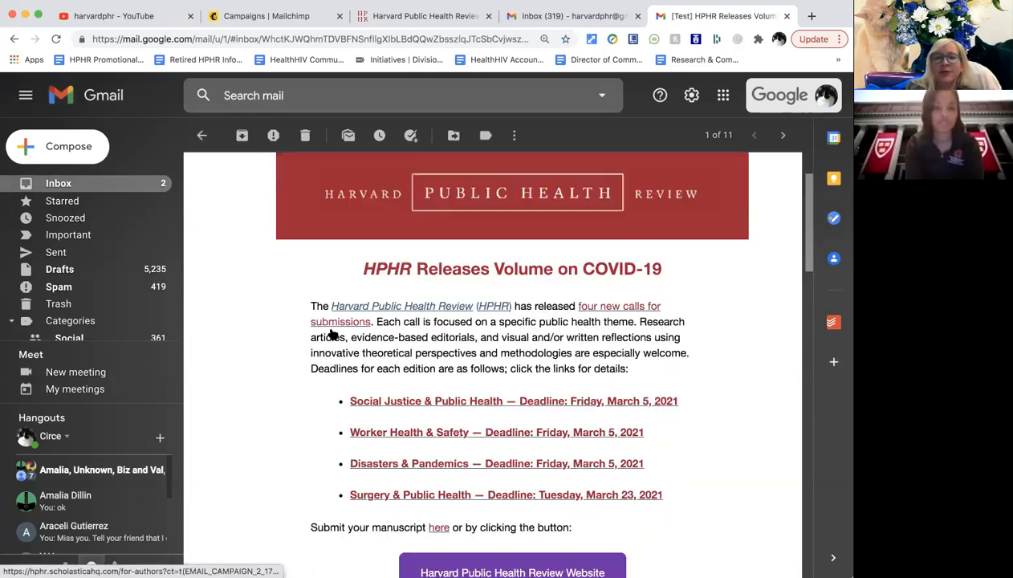
{"action": "scroll", "coordinate": [333, 335], "scroll_direction": "down", "scroll_amount": 7}
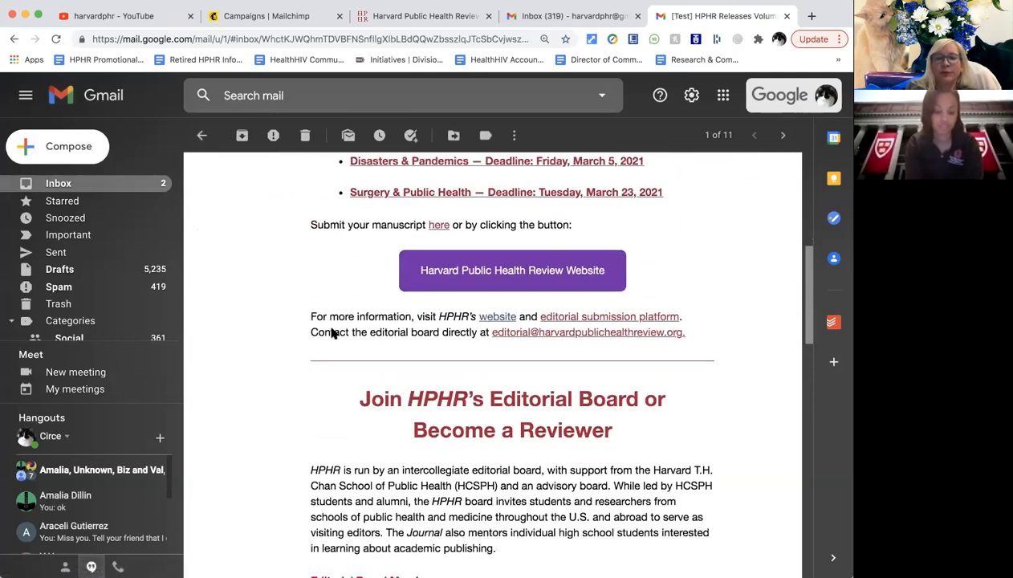
{"action": "scroll", "coordinate": [333, 335], "scroll_direction": "down", "scroll_amount": 15}
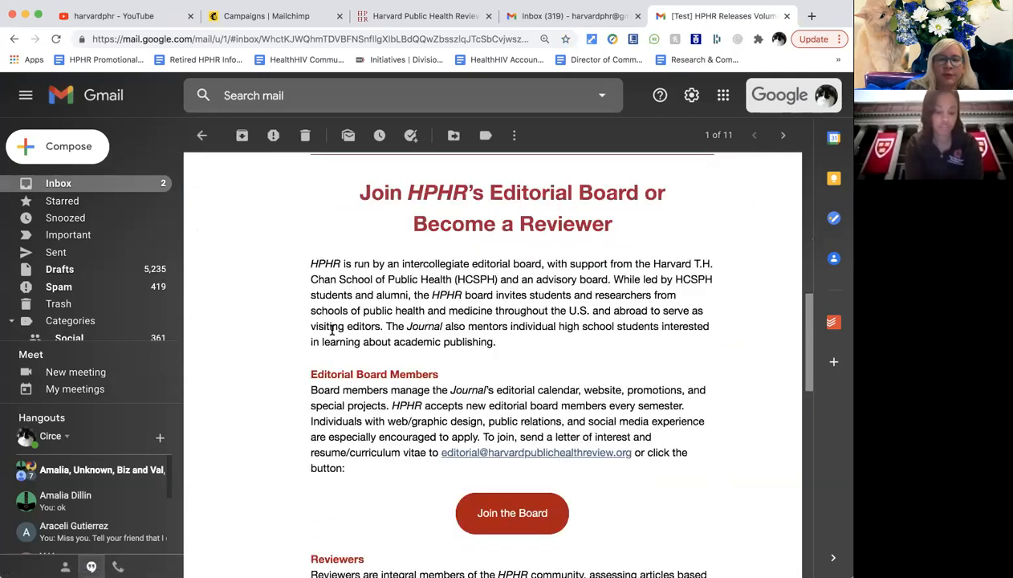
{"action": "scroll", "coordinate": [333, 333], "scroll_direction": "down", "scroll_amount": 5}
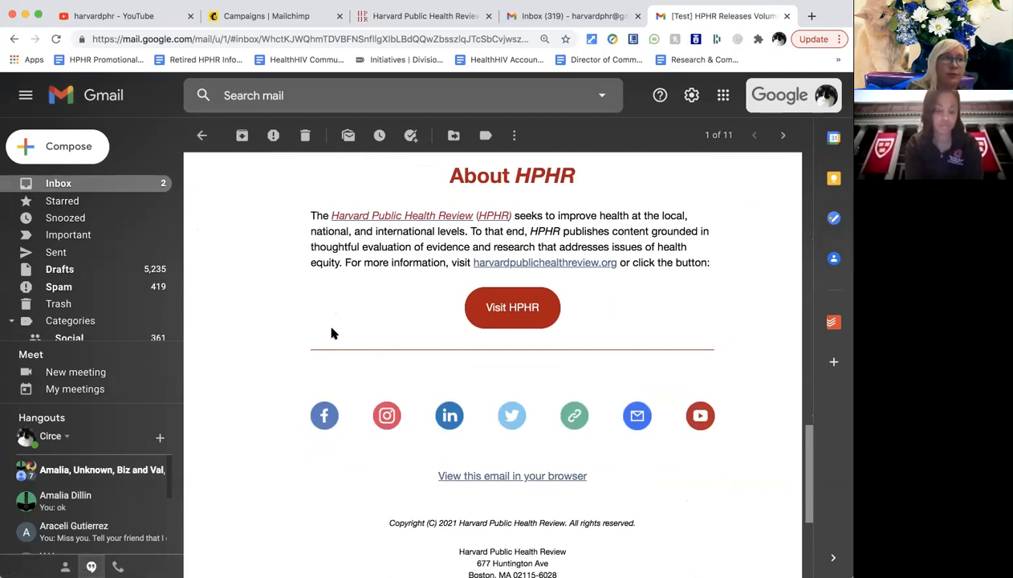
{"action": "scroll", "coordinate": [333, 333], "scroll_direction": "down", "scroll_amount": 2}
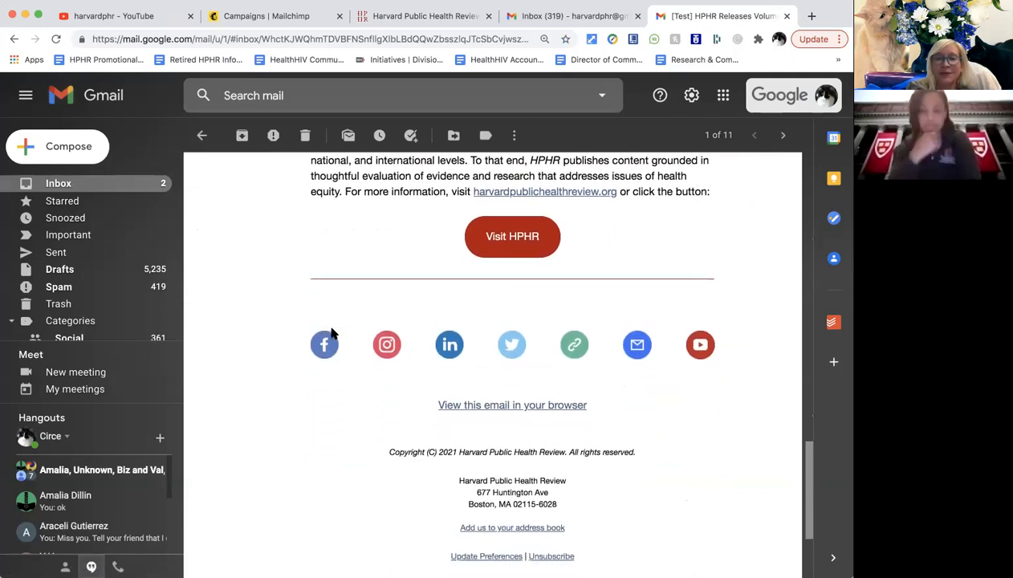
{"action": "scroll", "coordinate": [333, 333], "scroll_direction": "up", "scroll_amount": 7}
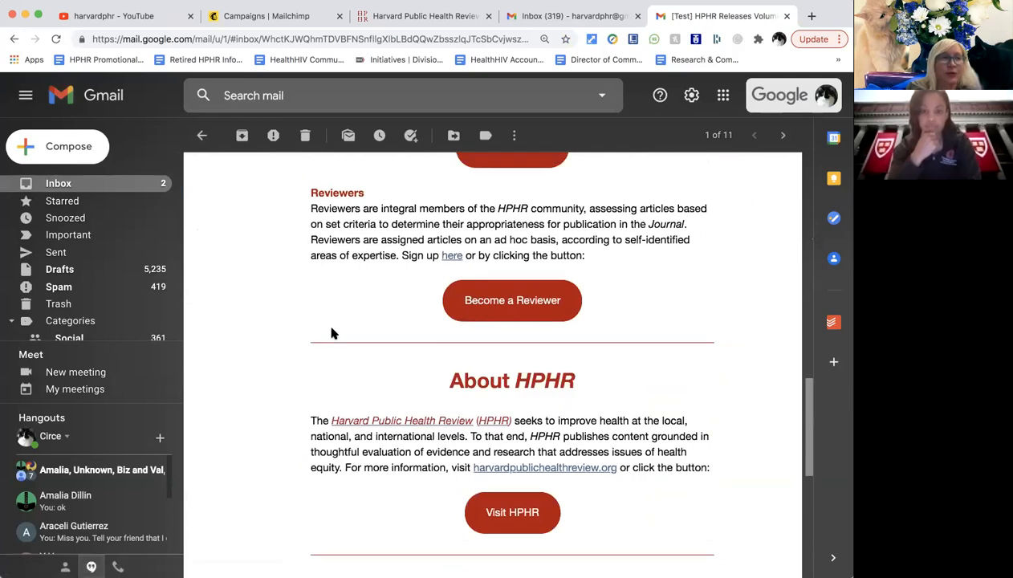
{"action": "scroll", "coordinate": [332, 334], "scroll_direction": "up", "scroll_amount": 4}
{"action": "scroll", "coordinate": [331, 330], "scroll_direction": "up", "scroll_amount": 6}
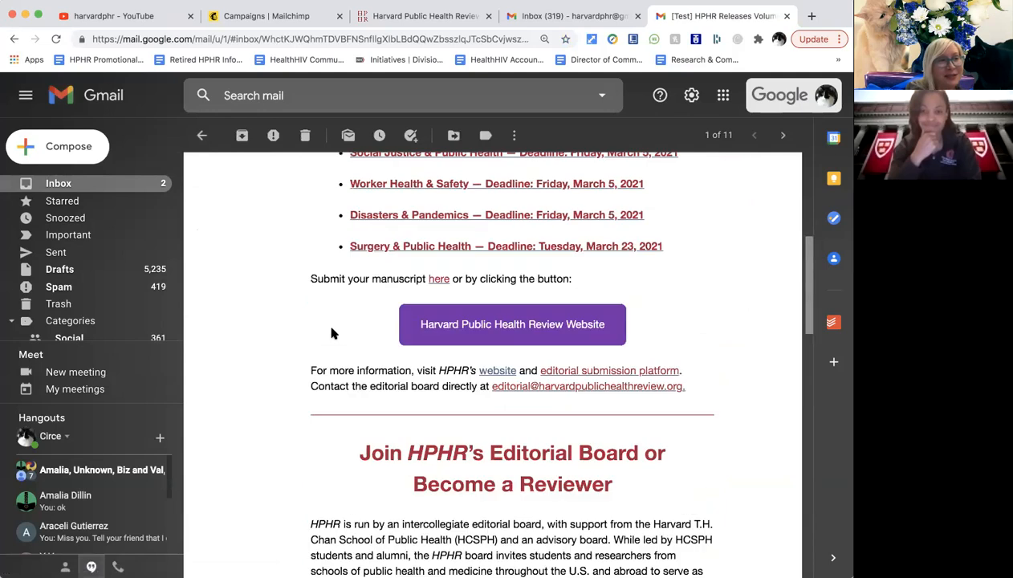
{"action": "scroll", "coordinate": [333, 333], "scroll_direction": "up", "scroll_amount": 9}
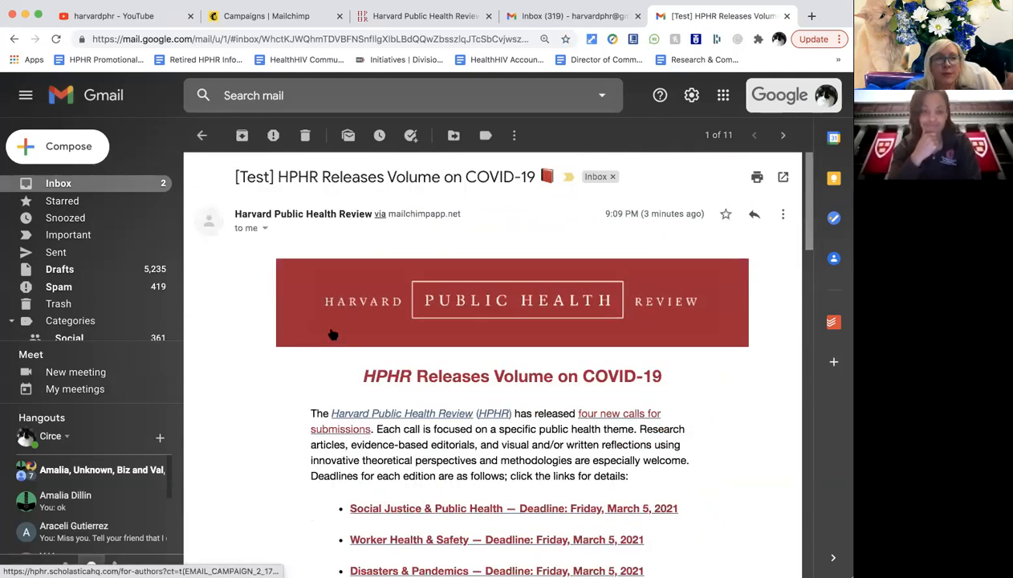
{"action": "scroll", "coordinate": [333, 333], "scroll_direction": "down", "scroll_amount": 3}
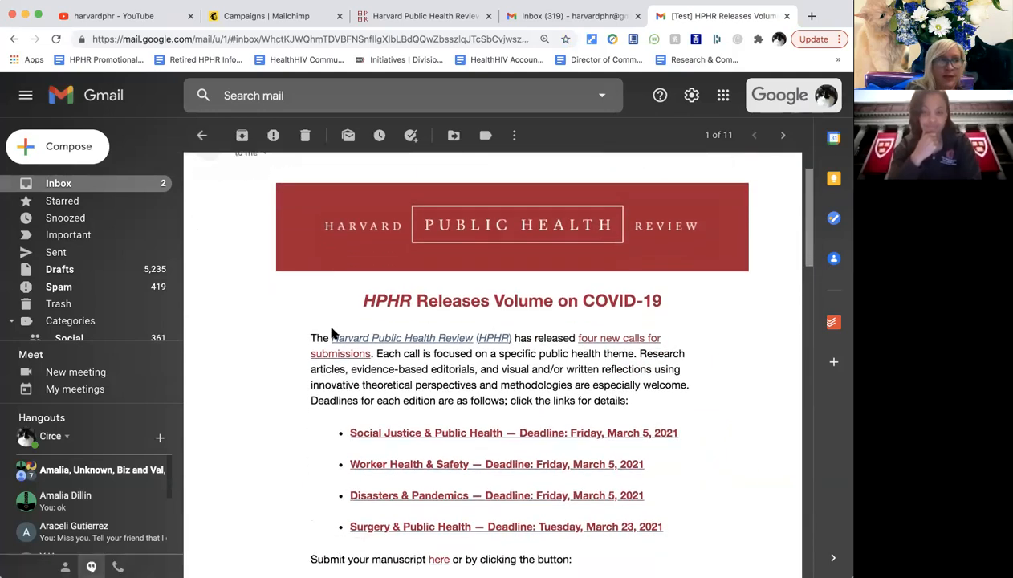
{"action": "scroll", "coordinate": [333, 333], "scroll_direction": "down", "scroll_amount": 1}
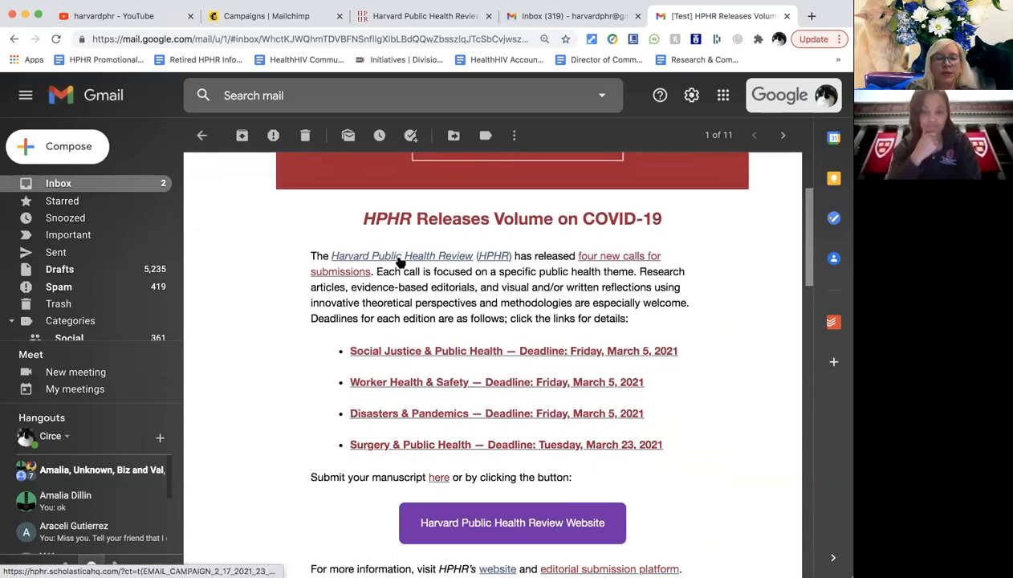
Open the Harvard Public Health Review link and Social Justice & Public Health call PDF in new tabs.
{"action": "right_click", "coordinate": [419, 264]}
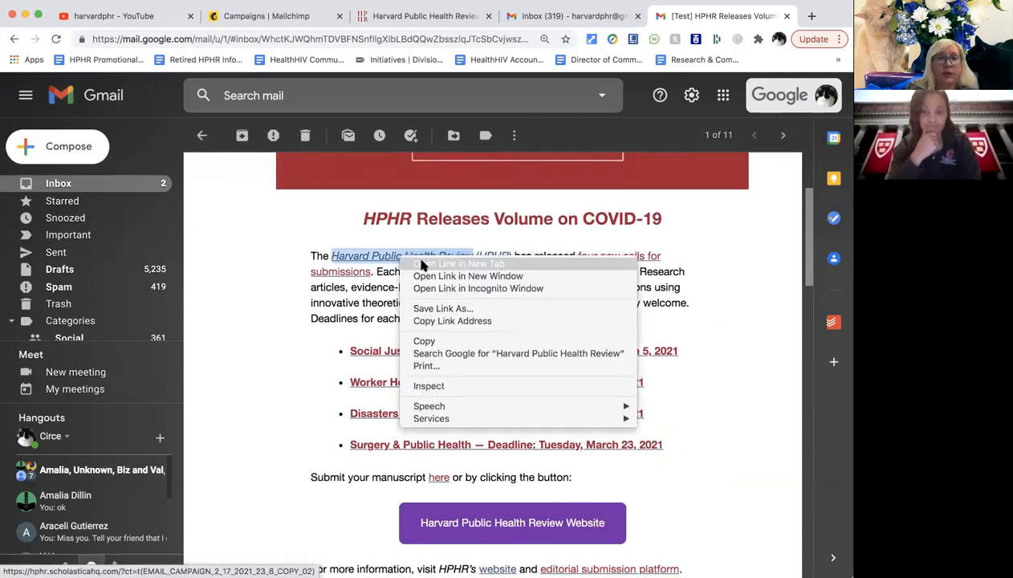
{"action": "key", "text": "Escape"}
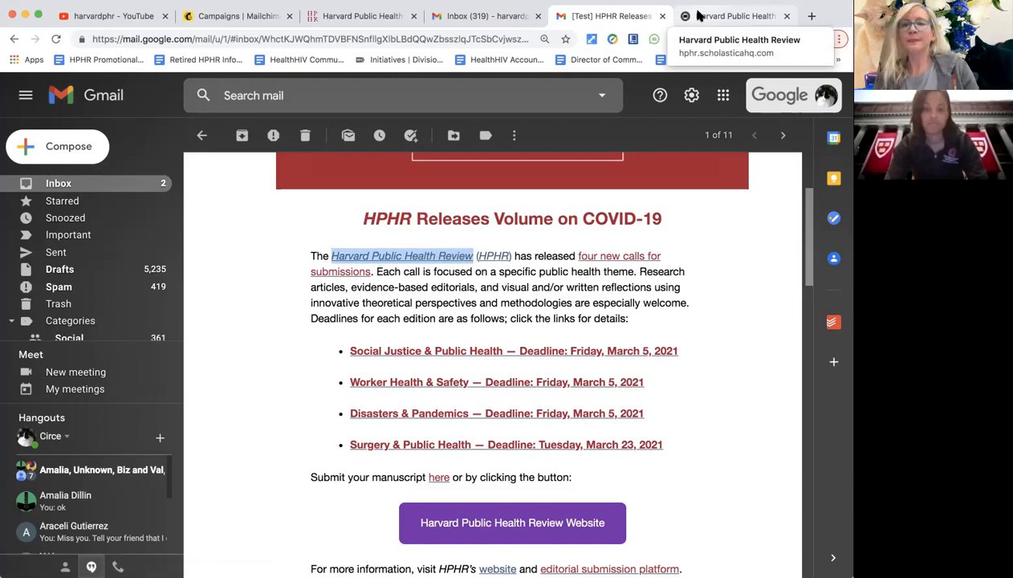
{"action": "left_click", "coordinate": [697, 16]}
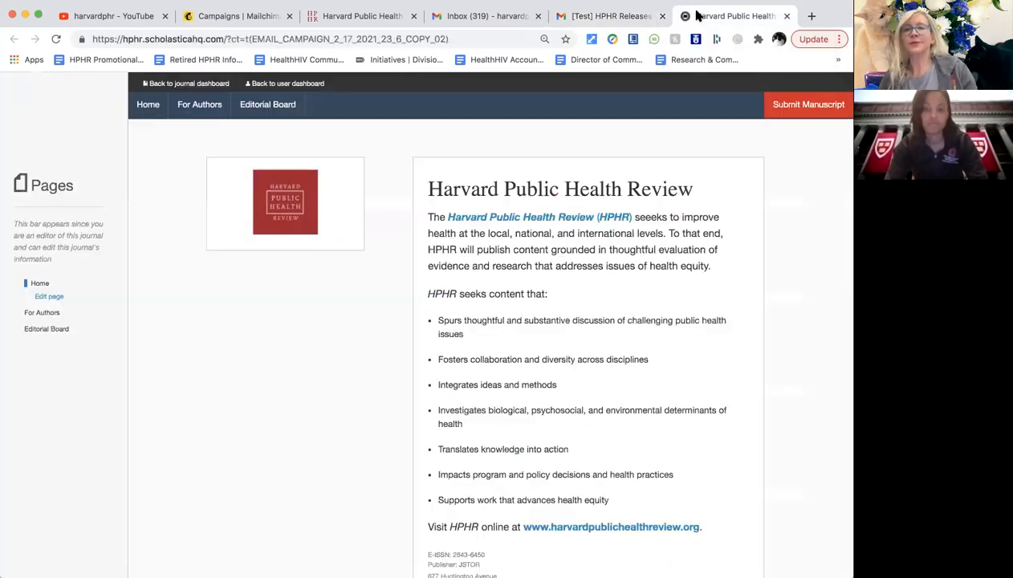
{"action": "left_click", "coordinate": [586, 16]}
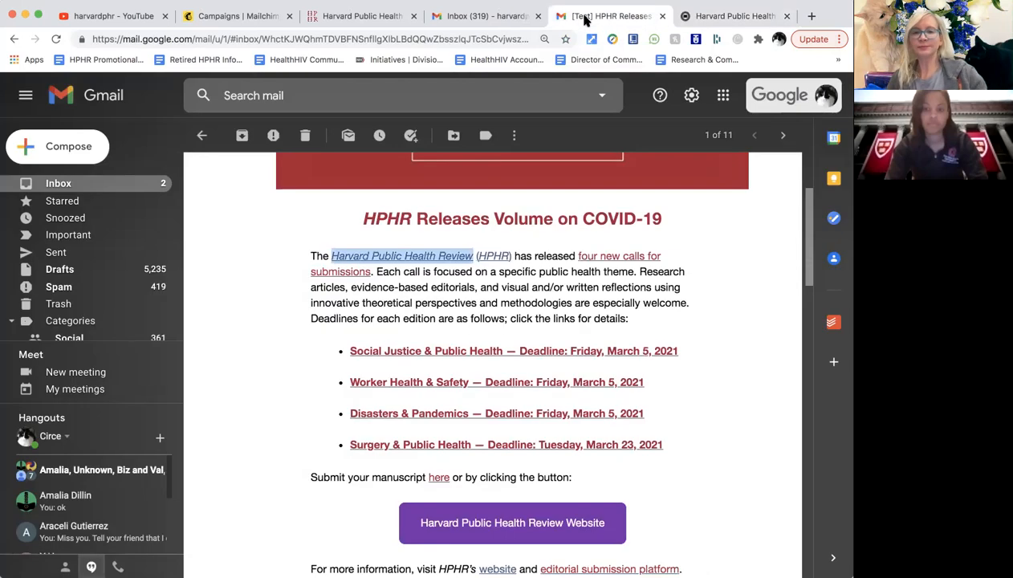
{"action": "right_click", "coordinate": [491, 351]}
{"action": "key", "text": "Escape"}
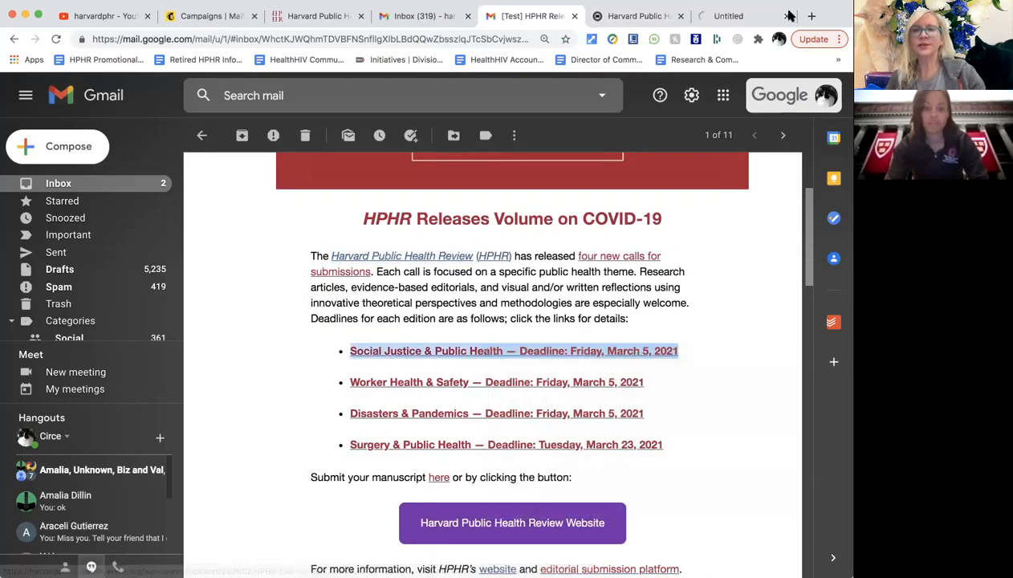
{"action": "left_click", "coordinate": [743, 16]}
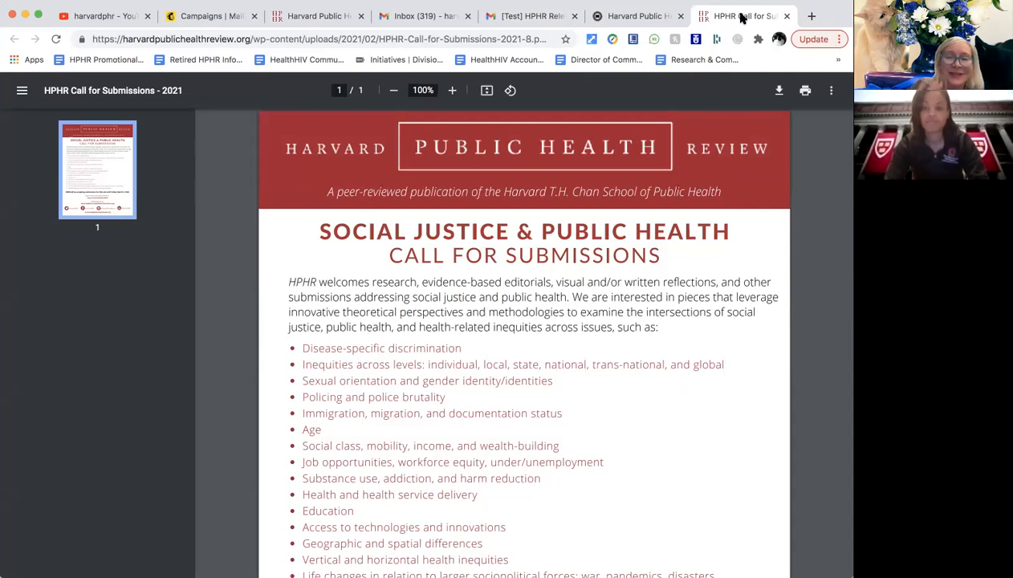
{"action": "left_click", "coordinate": [528, 16]}
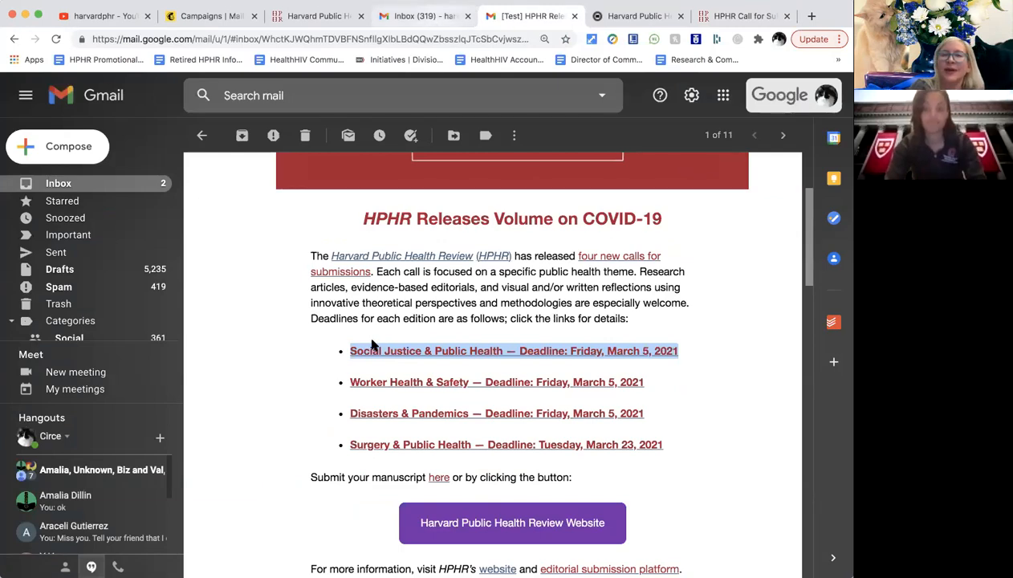
{"action": "scroll", "coordinate": [372, 345], "scroll_direction": "up", "scroll_amount": 2}
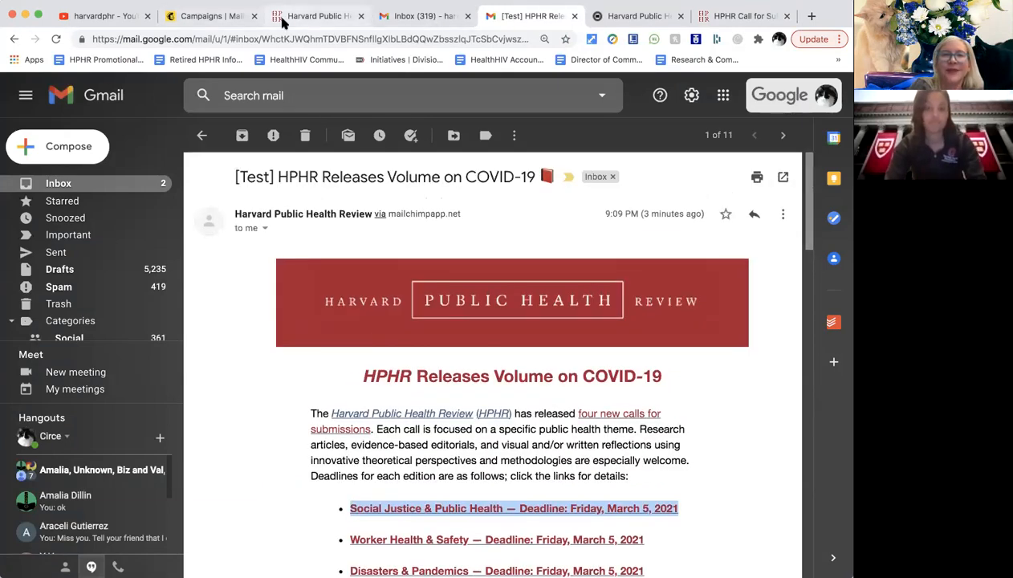
Switch back to the Mailchimp COVID-19 campaign checklist, ready to send to 15,965 recipients.
{"action": "left_click", "coordinate": [213, 16]}
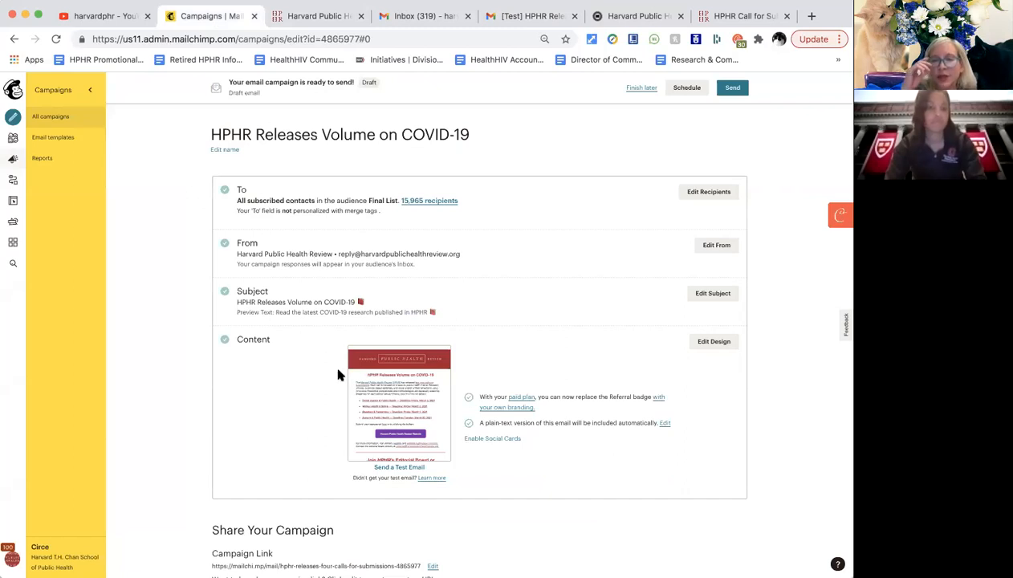
{"action": "scroll", "coordinate": [330, 466], "scroll_direction": "down", "scroll_amount": 3}
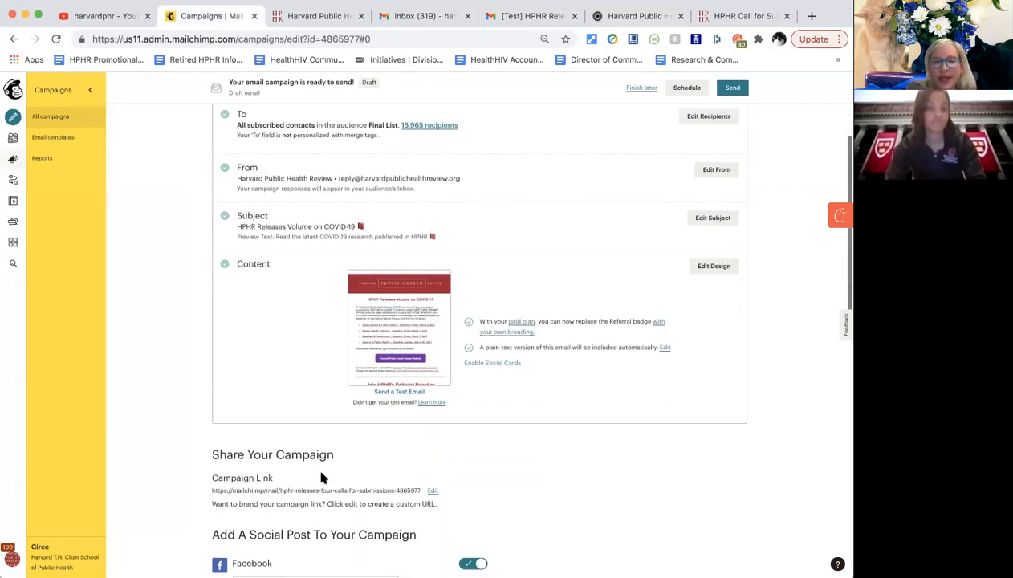
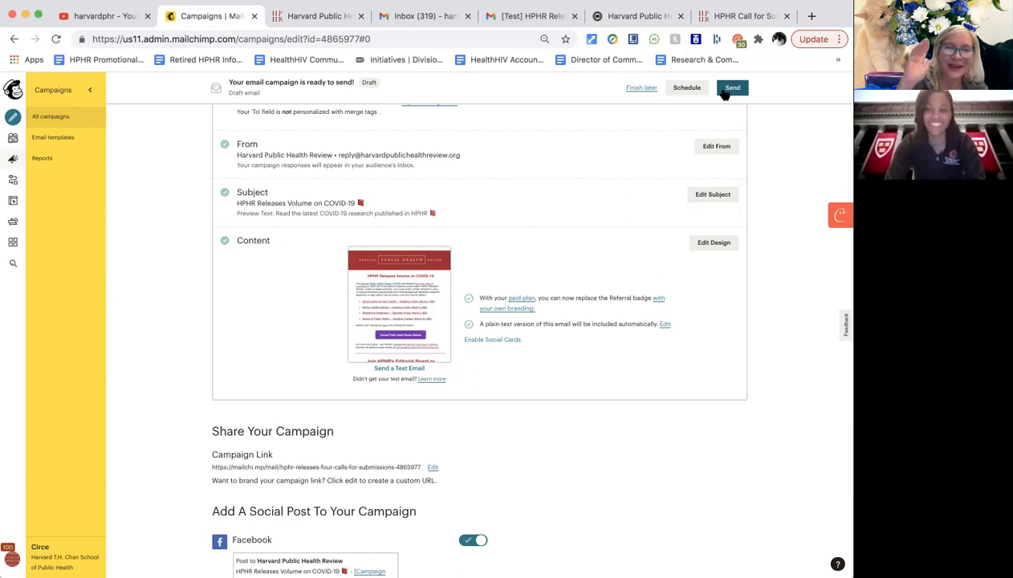
Bring up the campaign scheduling options, then dismiss them without scheduling.
{"action": "left_click", "coordinate": [687, 89]}
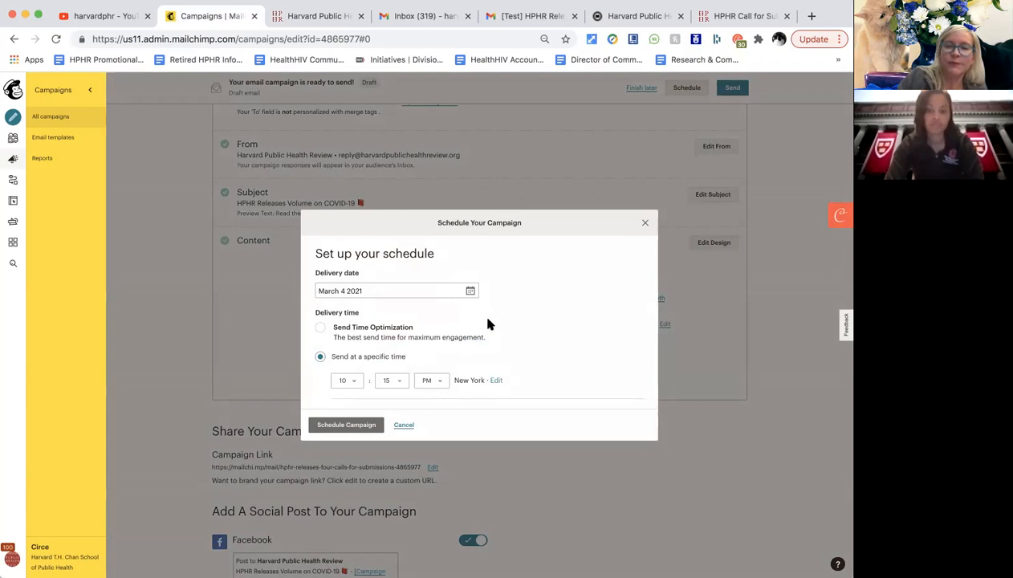
{"action": "left_click", "coordinate": [642, 225]}
{"action": "scroll", "coordinate": [554, 250], "scroll_direction": "down", "scroll_amount": 1}
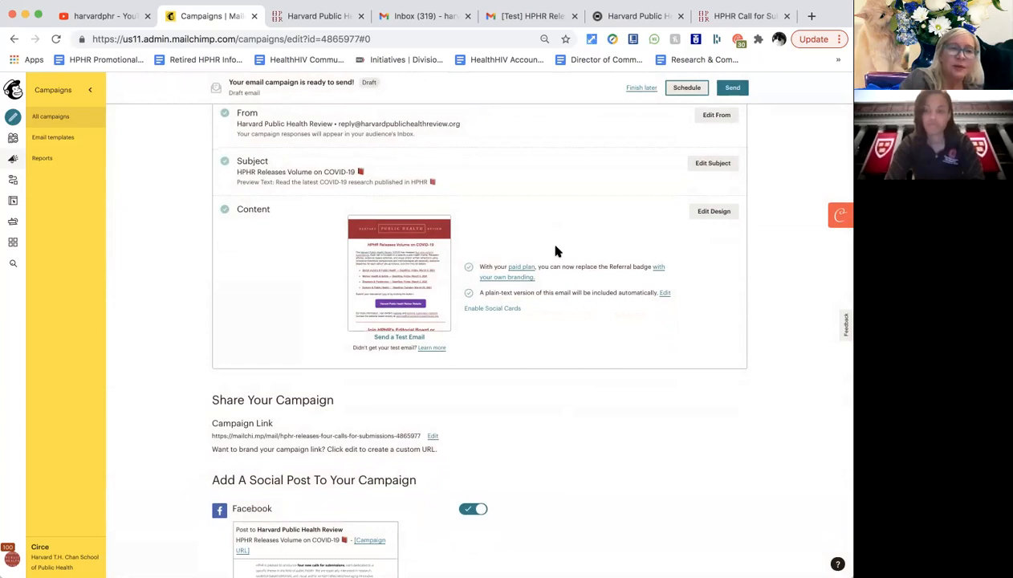
Scroll the checklist to review the Facebook, Twitter and Instagram post previews.
{"action": "scroll", "coordinate": [556, 251], "scroll_direction": "up", "scroll_amount": 3}
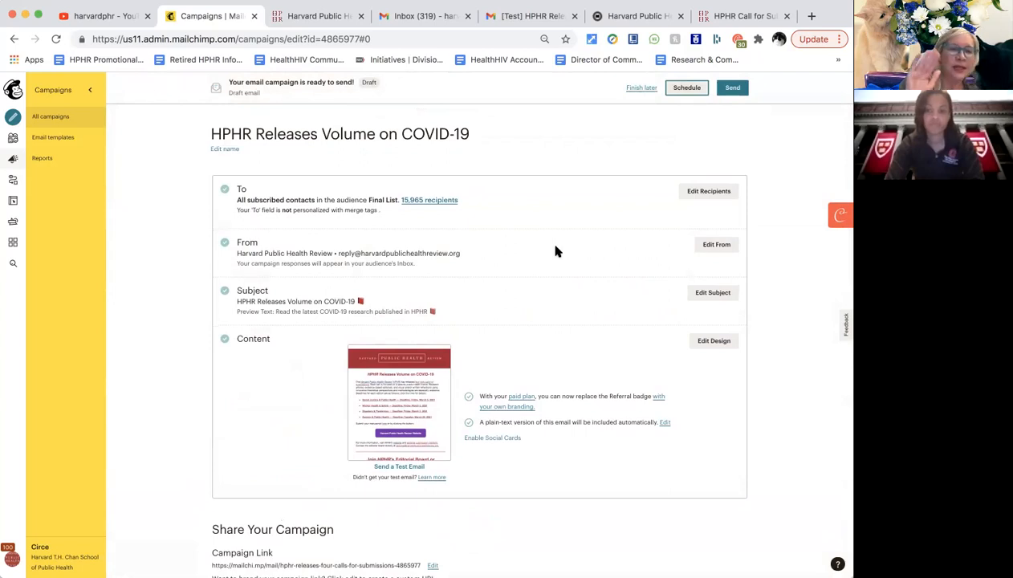
{"action": "scroll", "coordinate": [556, 251], "scroll_direction": "up", "scroll_amount": 1}
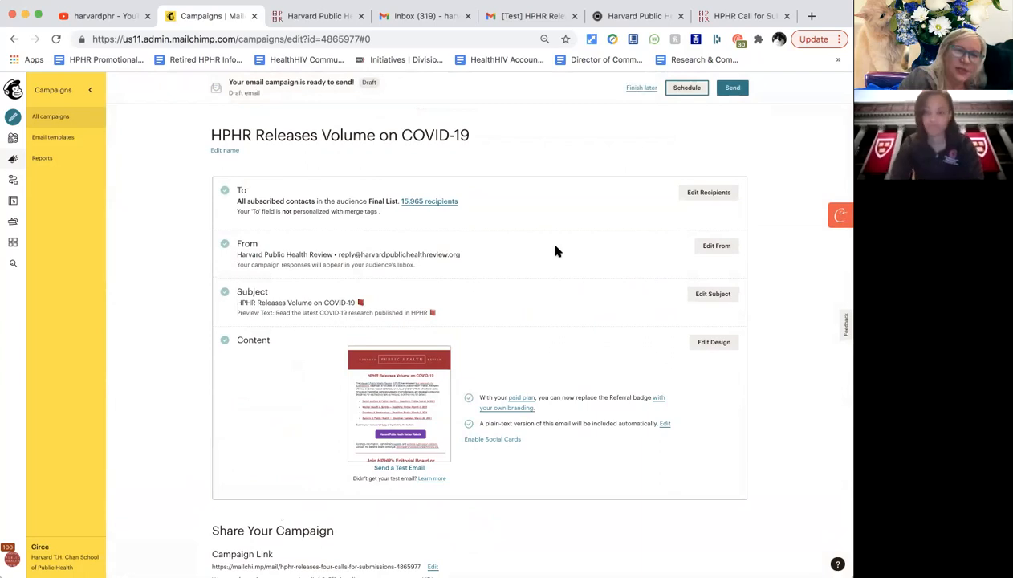
{"action": "scroll", "coordinate": [556, 252], "scroll_direction": "up", "scroll_amount": 1}
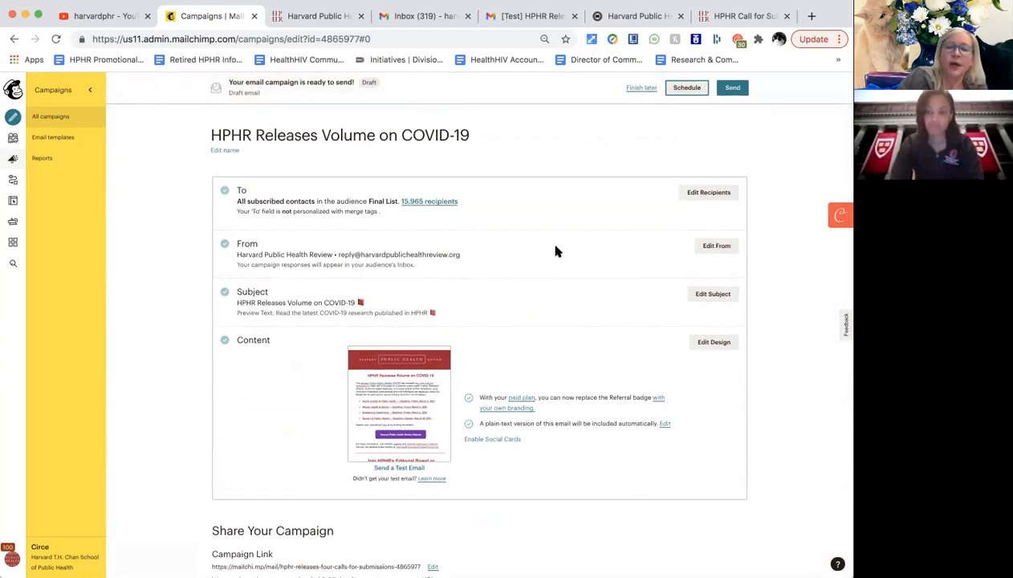
{"action": "scroll", "coordinate": [555, 251], "scroll_direction": "down", "scroll_amount": 1}
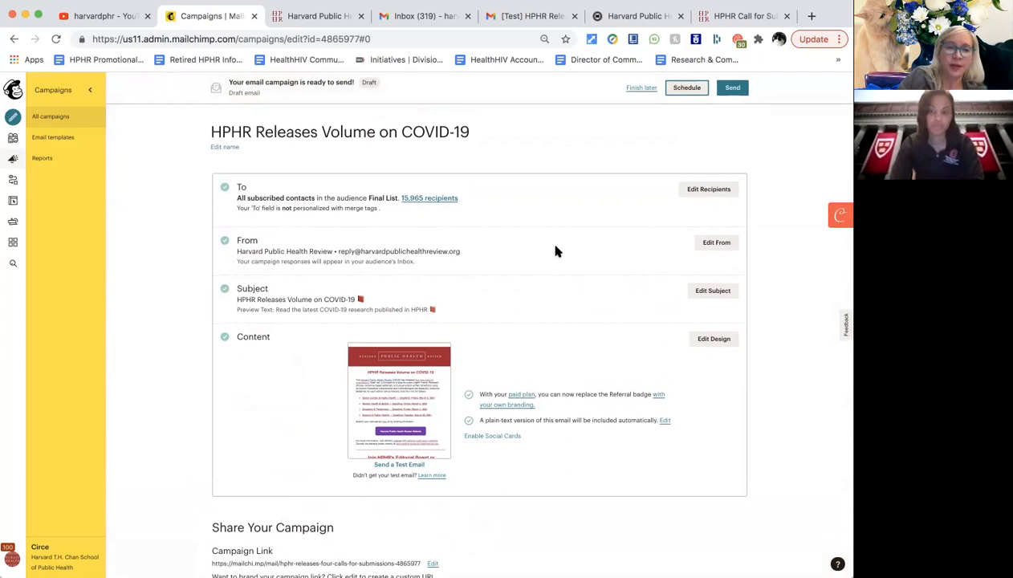
{"action": "scroll", "coordinate": [555, 251], "scroll_direction": "down", "scroll_amount": 1}
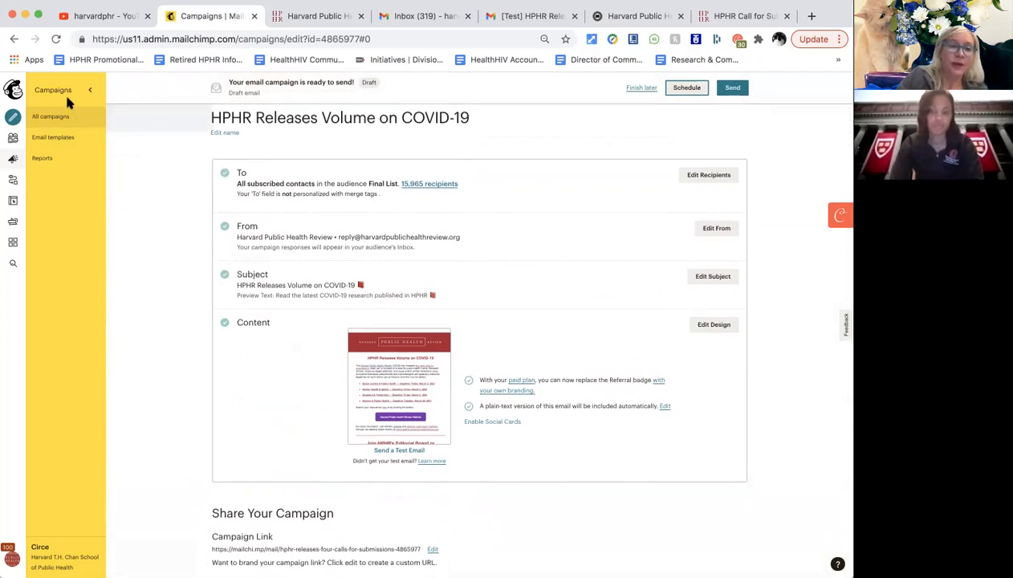
{"action": "scroll", "coordinate": [158, 352], "scroll_direction": "down", "scroll_amount": 4}
{"action": "scroll", "coordinate": [158, 351], "scroll_direction": "down", "scroll_amount": 15}
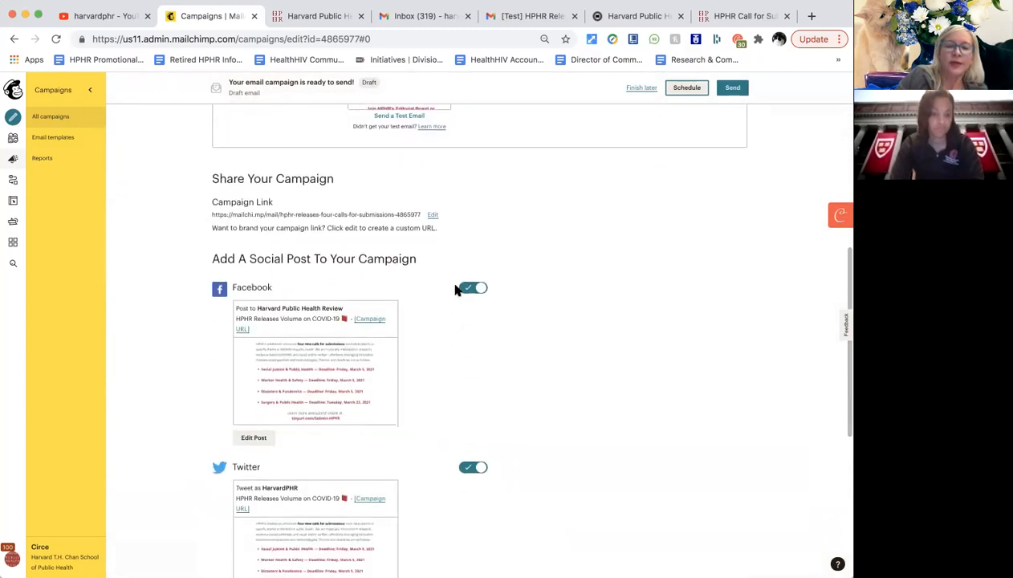
{"action": "scroll", "coordinate": [416, 334], "scroll_direction": "down", "scroll_amount": 1}
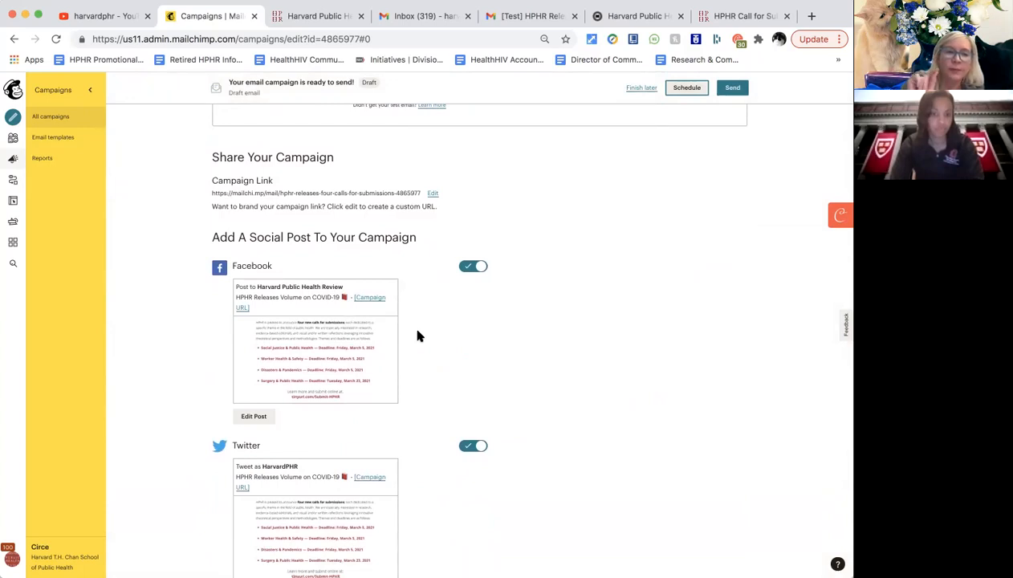
{"action": "scroll", "coordinate": [417, 335], "scroll_direction": "up", "scroll_amount": 8}
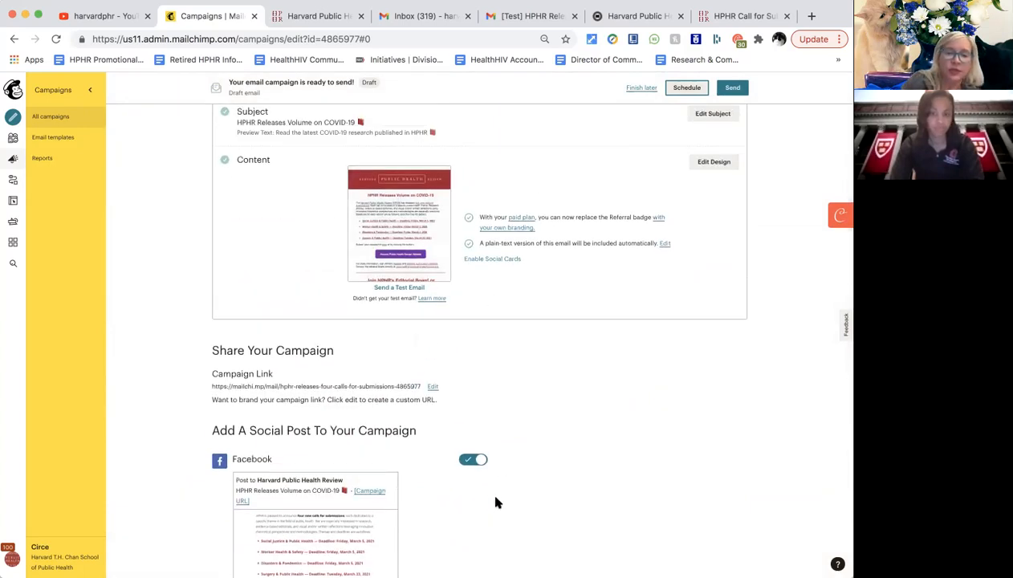
{"action": "scroll", "coordinate": [495, 502], "scroll_direction": "down", "scroll_amount": 3}
{"action": "scroll", "coordinate": [496, 502], "scroll_direction": "down", "scroll_amount": 2}
{"action": "scroll", "coordinate": [496, 499], "scroll_direction": "down", "scroll_amount": 2}
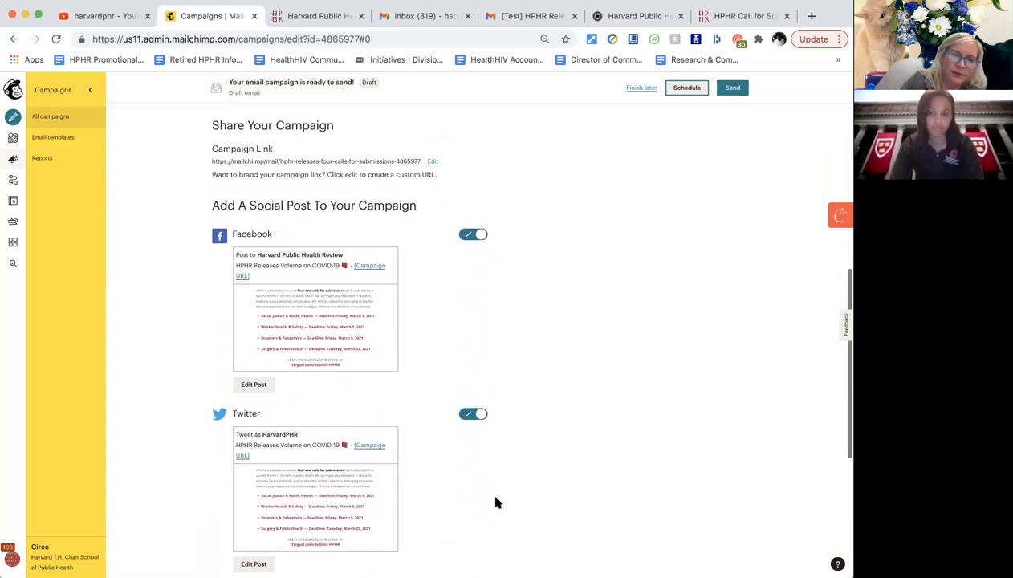
{"action": "scroll", "coordinate": [496, 503], "scroll_direction": "down", "scroll_amount": 1}
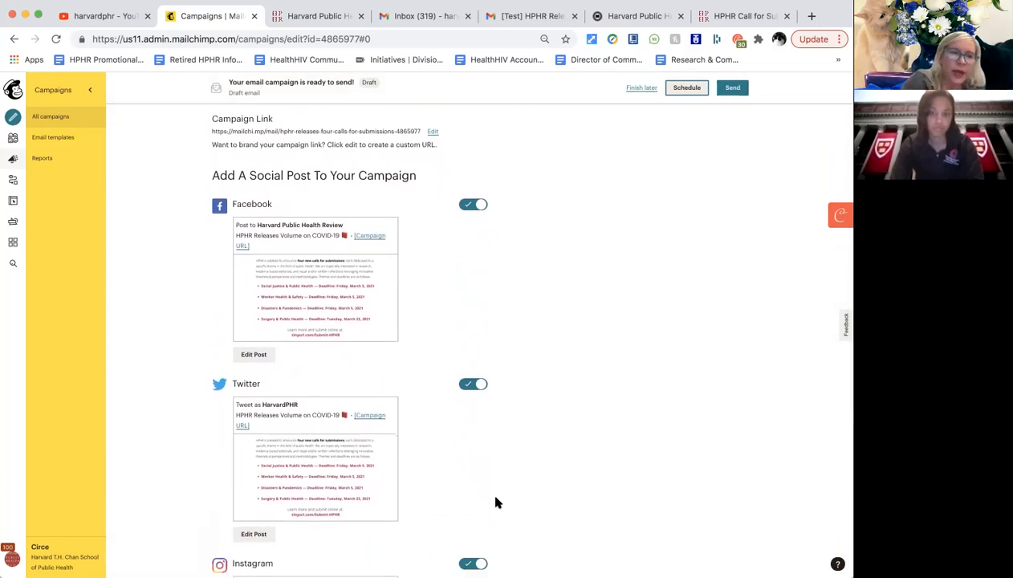
{"action": "scroll", "coordinate": [496, 503], "scroll_direction": "down", "scroll_amount": 1}
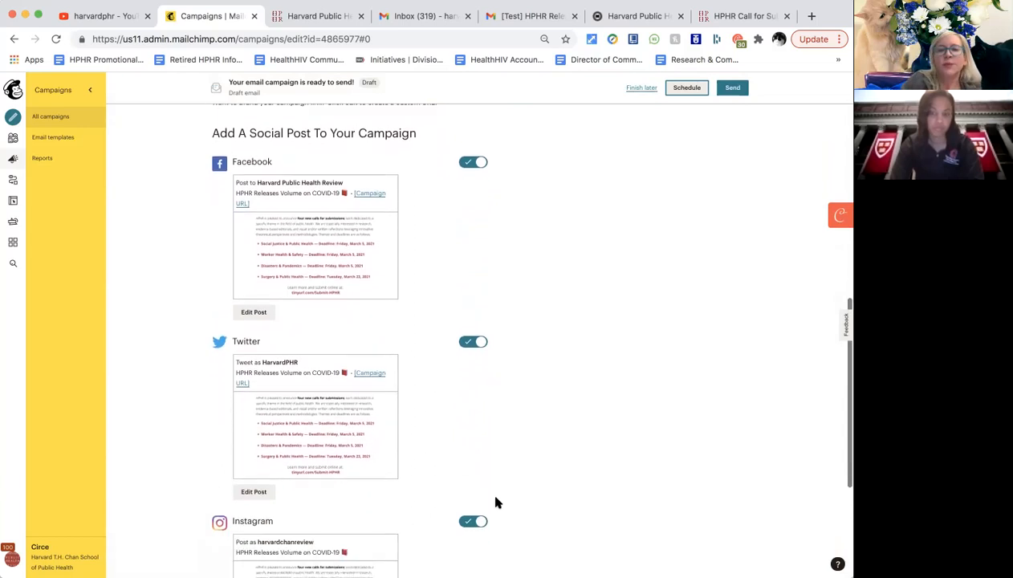
{"action": "scroll", "coordinate": [496, 503], "scroll_direction": "down", "scroll_amount": 1}
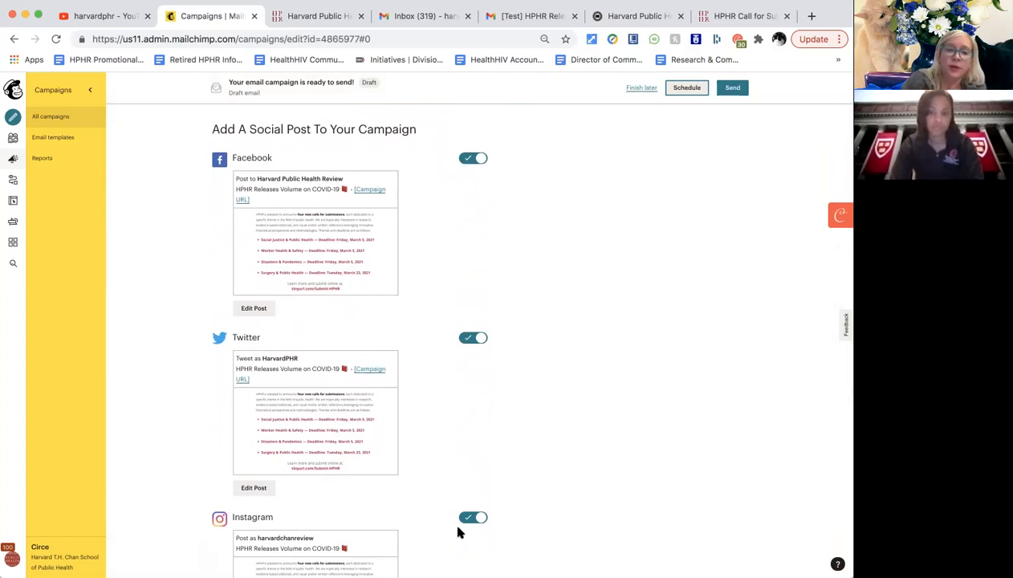
{"action": "scroll", "coordinate": [462, 548], "scroll_direction": "down", "scroll_amount": 2}
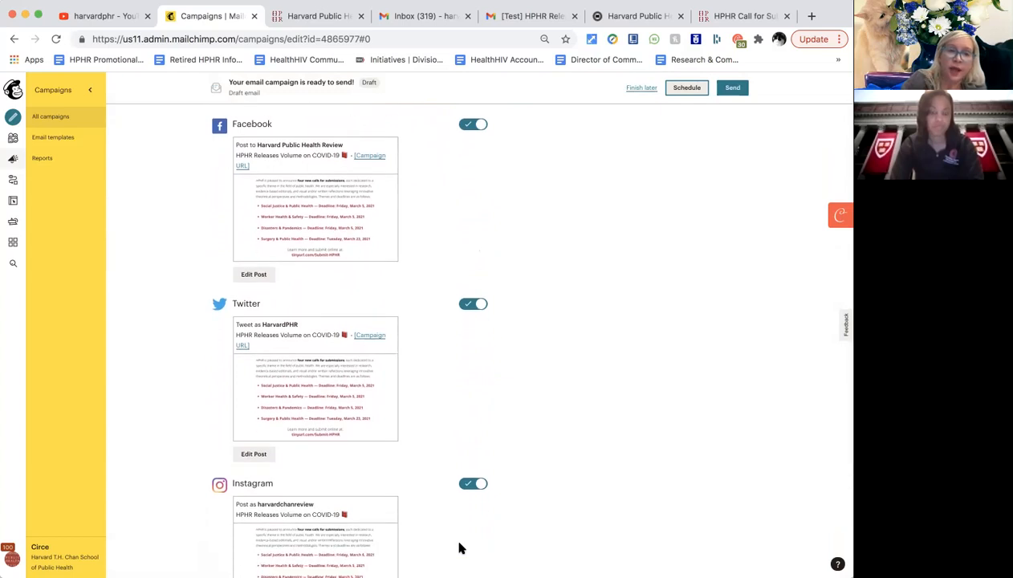
{"action": "scroll", "coordinate": [460, 549], "scroll_direction": "down", "scroll_amount": 2}
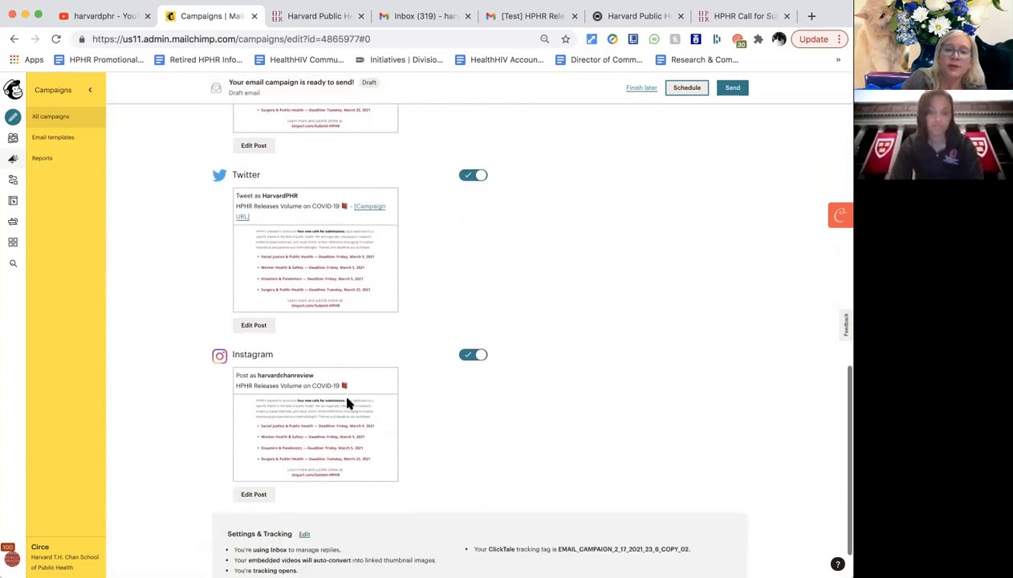
{"action": "scroll", "coordinate": [346, 441], "scroll_direction": "up", "scroll_amount": 3}
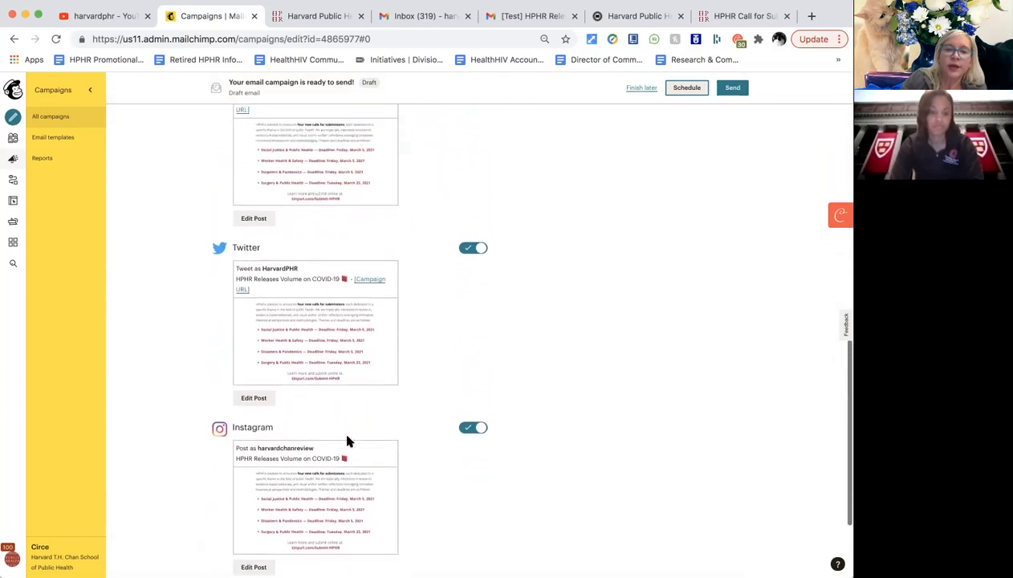
{"action": "scroll", "coordinate": [347, 441], "scroll_direction": "up", "scroll_amount": 2}
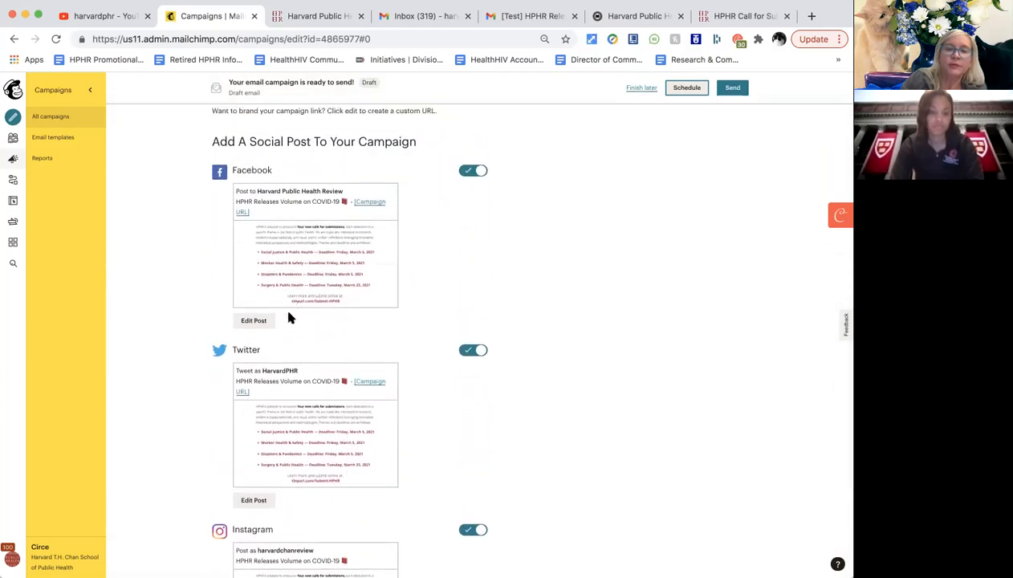
Add #HarvardPublicHealthReview on a new line of the Facebook post message.
{"action": "left_click", "coordinate": [254, 321]}
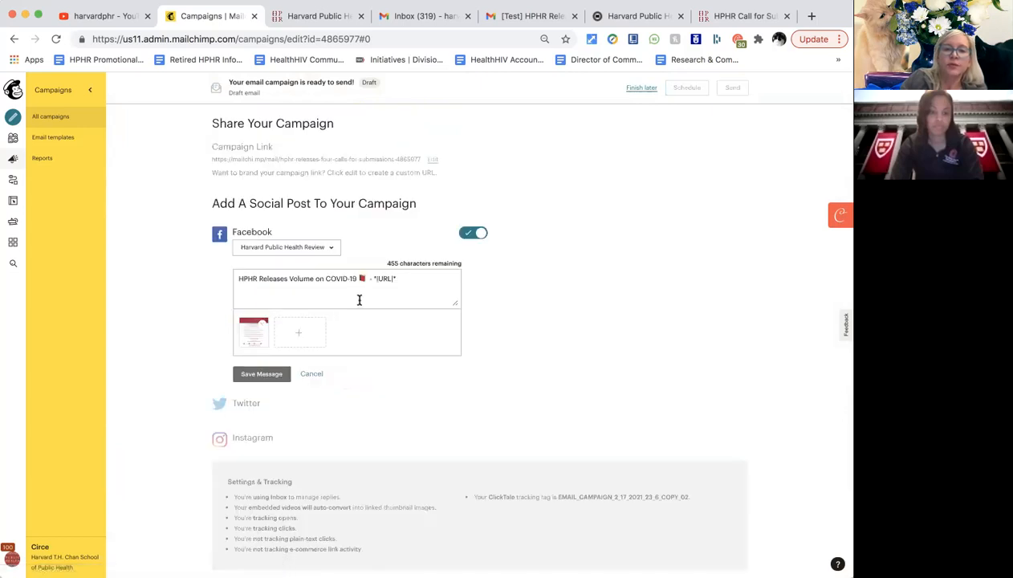
{"action": "left_click", "coordinate": [400, 287]}
{"action": "key", "text": "Return"}
{"action": "type", "text": "#H"}
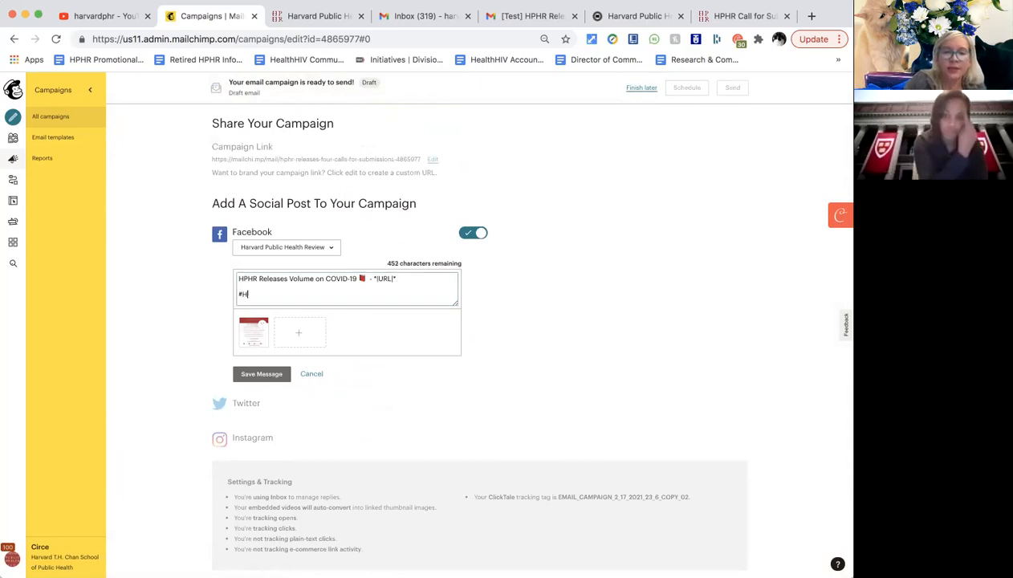
{"action": "type", "text": "arvardPublicHealthReview"}
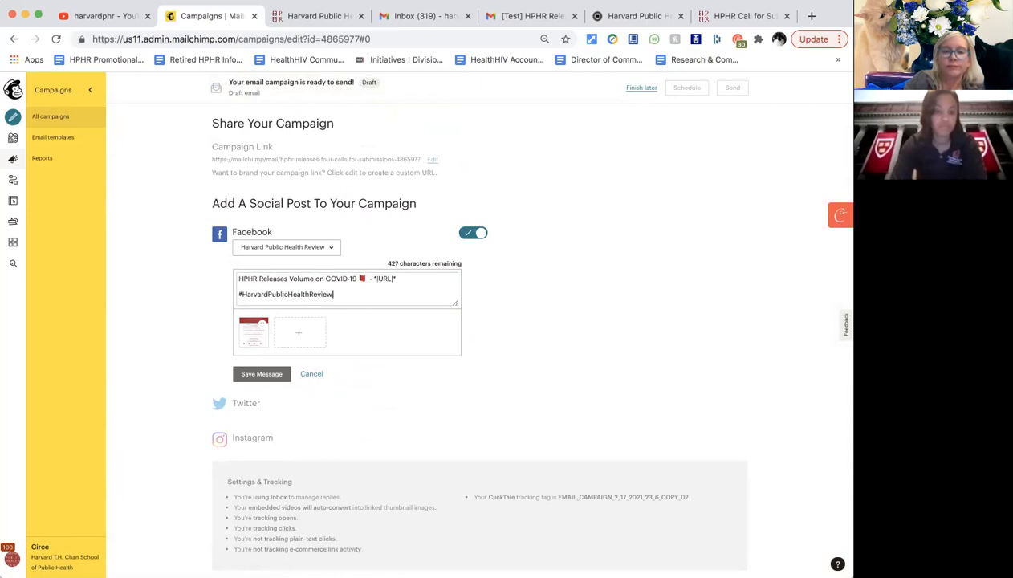
{"action": "left_click", "coordinate": [392, 262]}
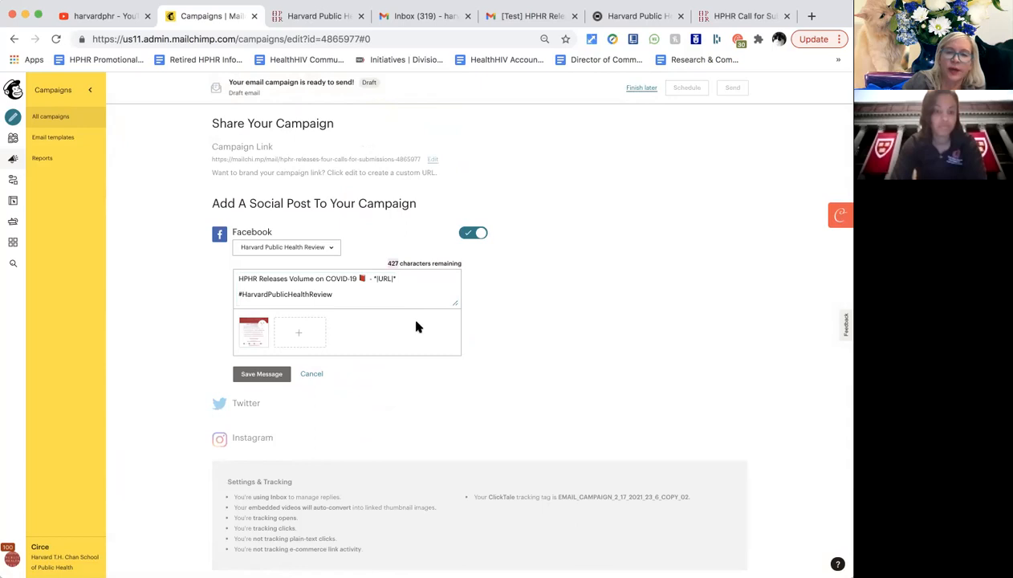
{"action": "left_click", "coordinate": [391, 278]}
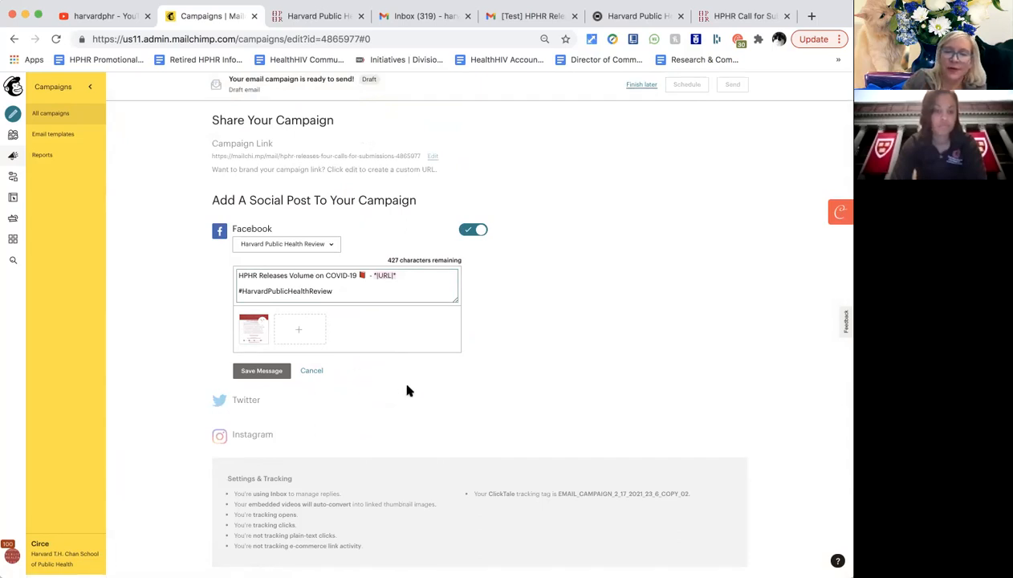
Switch off the Facebook, Twitter and Instagram posts and save the campaign to finish later.
{"action": "left_click", "coordinate": [467, 233]}
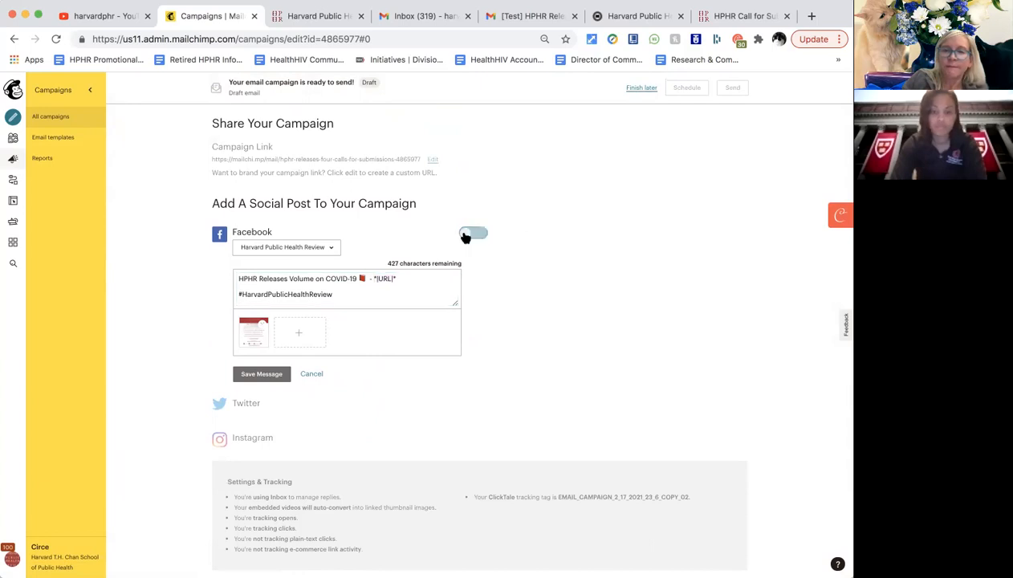
{"action": "left_click", "coordinate": [471, 341]}
{"action": "left_click", "coordinate": [462, 311]}
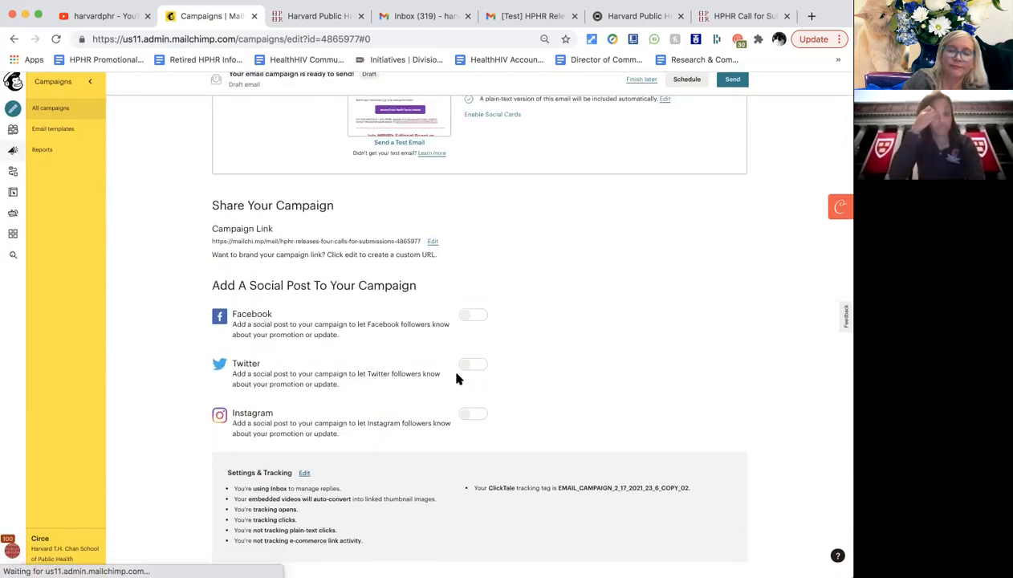
{"action": "scroll", "coordinate": [588, 317], "scroll_direction": "up", "scroll_amount": 5}
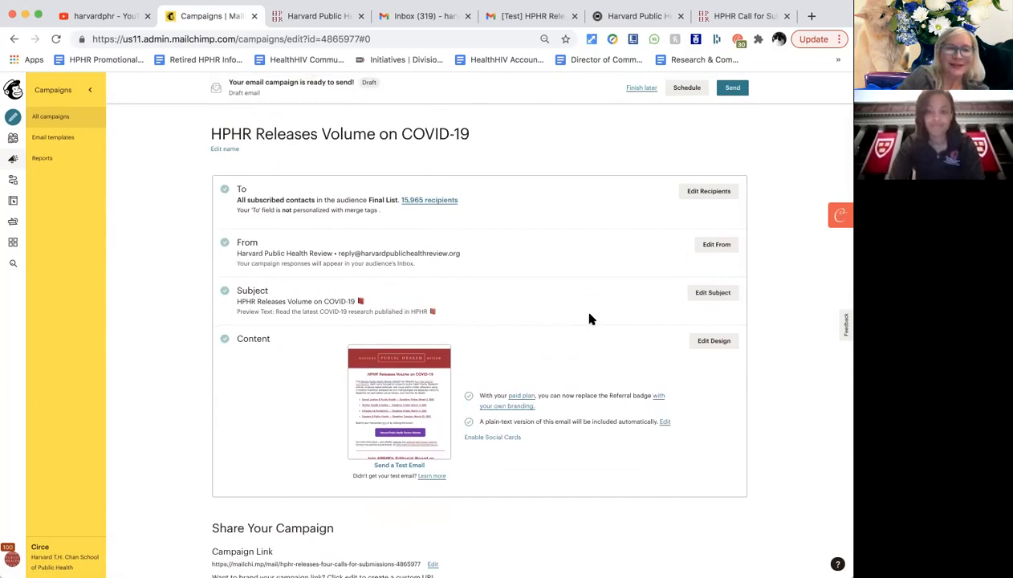
{"action": "left_click", "coordinate": [642, 87]}
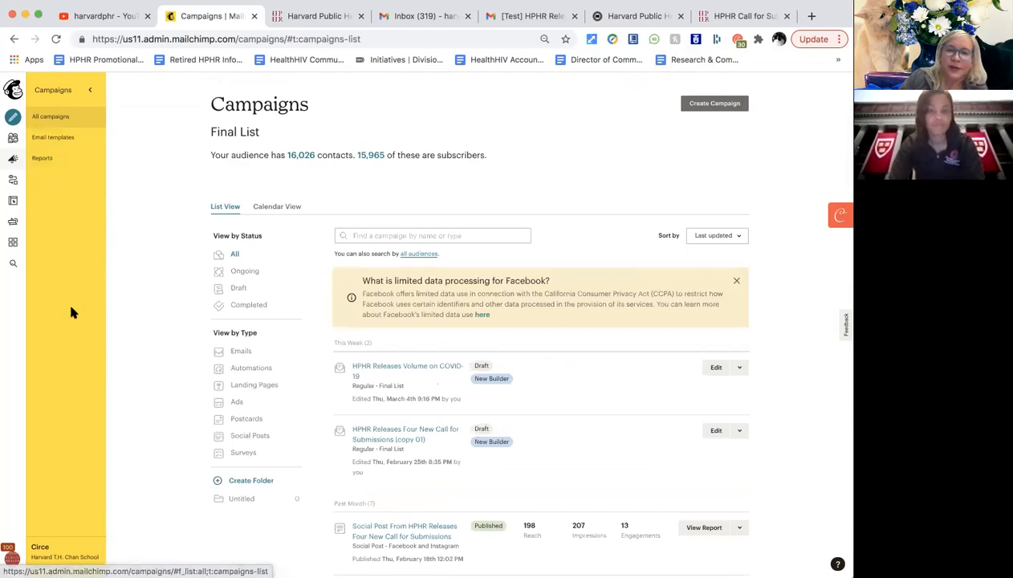
Filter the Campaigns list by Ads, Social Posts, then Surveys, which is empty for Final List.
{"action": "scroll", "coordinate": [136, 386], "scroll_direction": "down", "scroll_amount": 2}
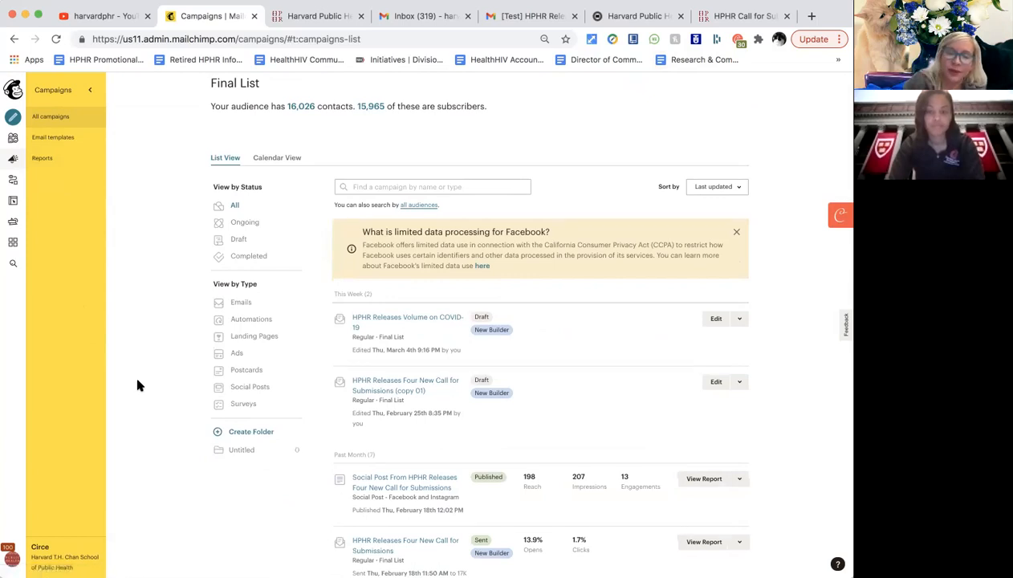
{"action": "left_click", "coordinate": [237, 357]}
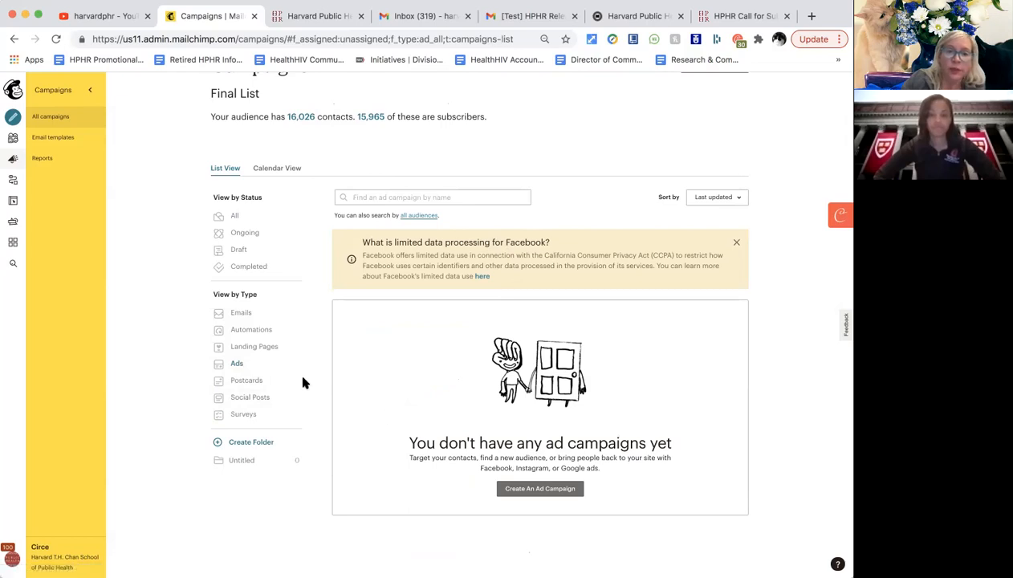
{"action": "left_click", "coordinate": [258, 401]}
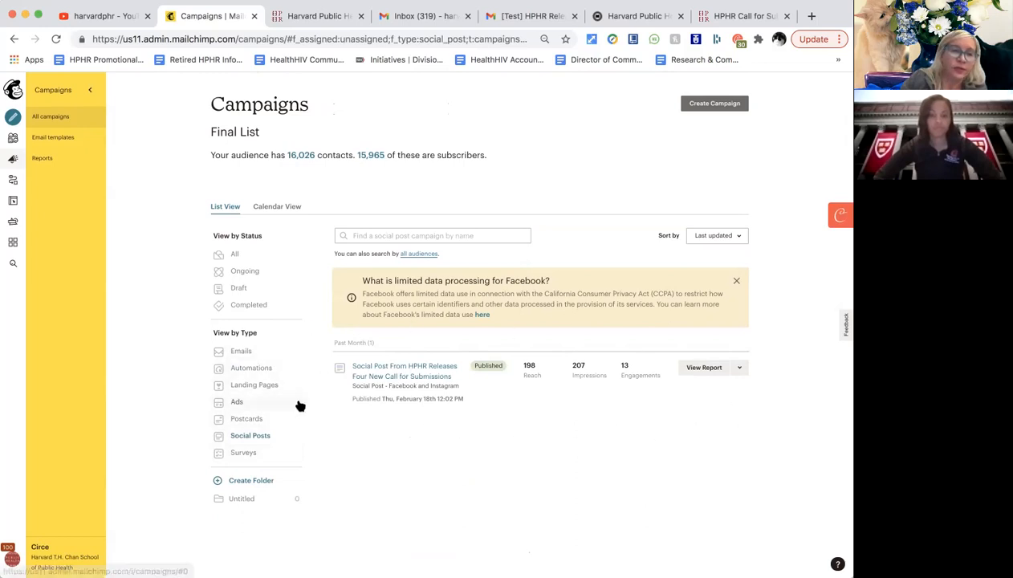
{"action": "left_click", "coordinate": [258, 457]}
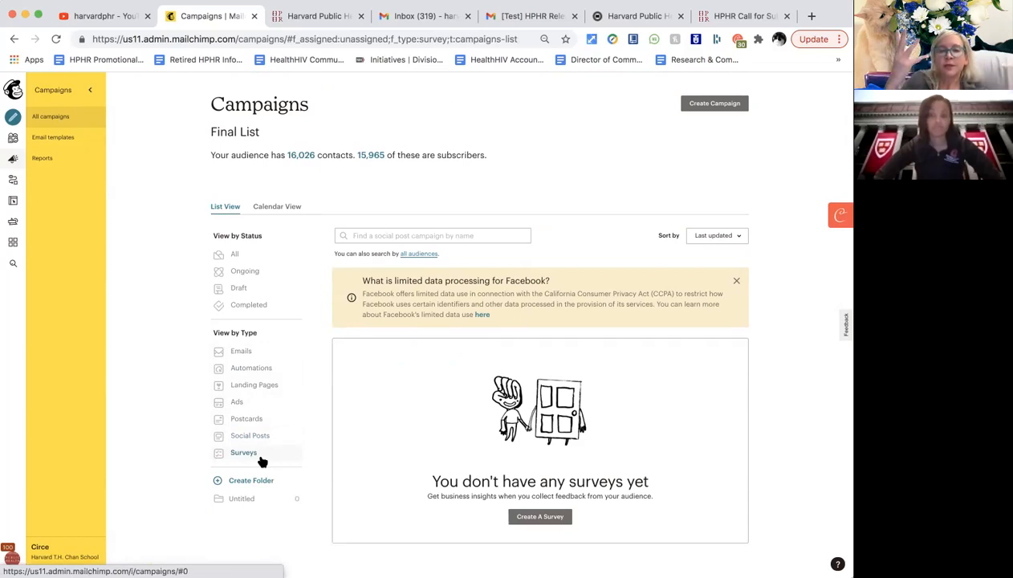
{"action": "mouse_move", "coordinate": [272, 495]}
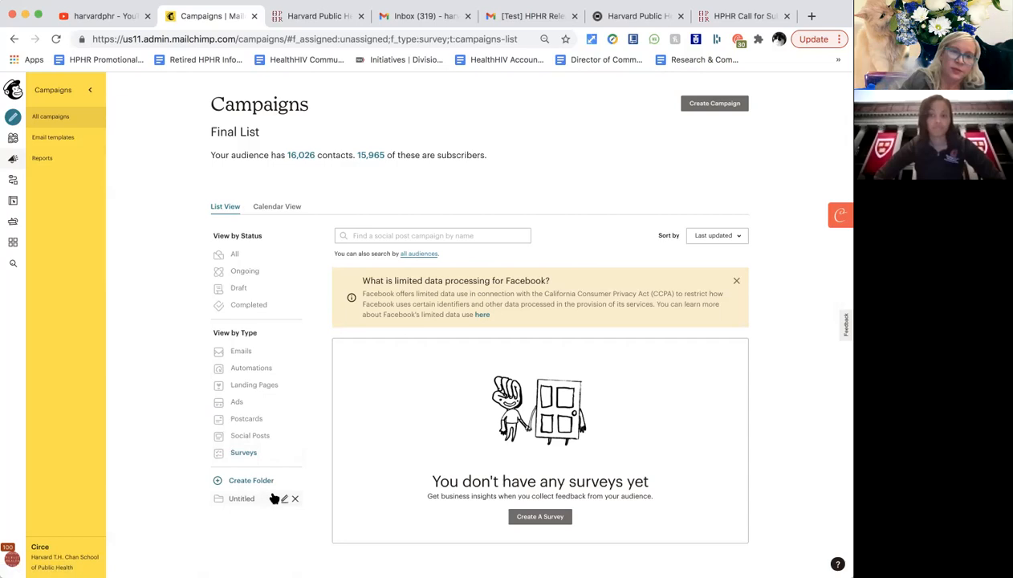